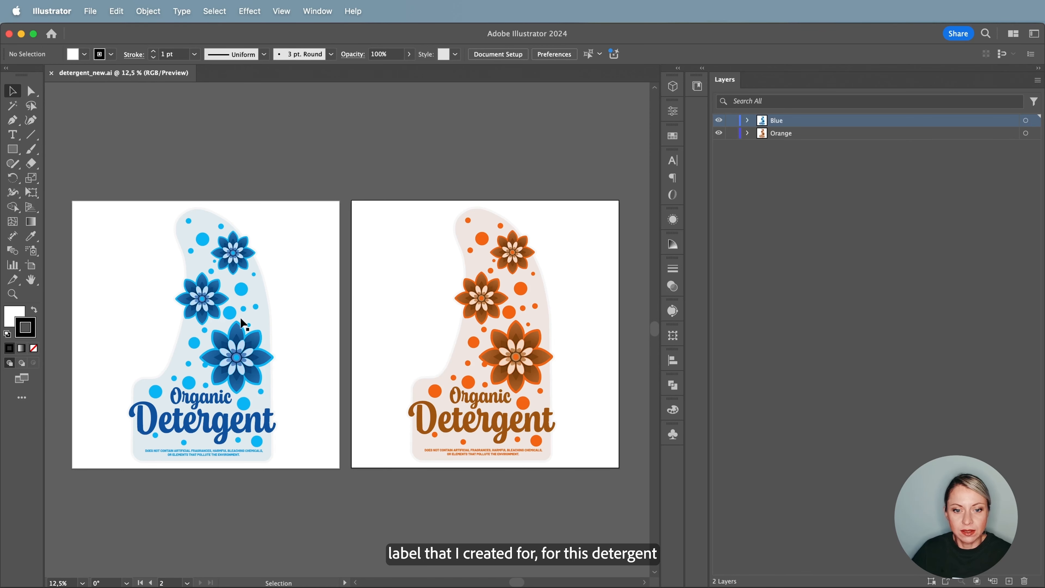
# Step: Expand the Orange and Blue layers and enter artboard editing from the document setup to view the artboard names
pyautogui.scroll(-3, 247, 324)
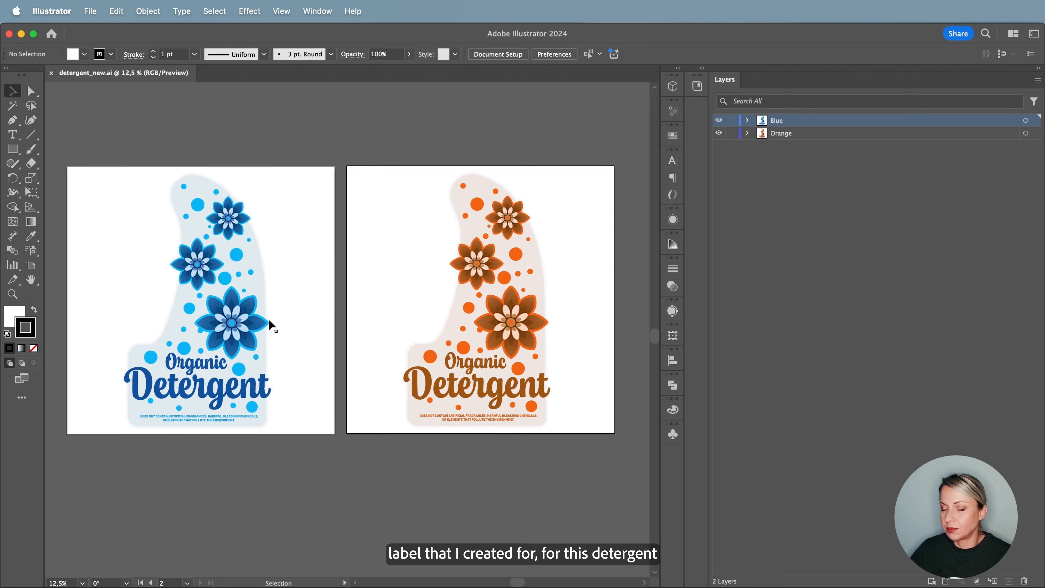
pyautogui.click(747, 134)
pyautogui.click(748, 120)
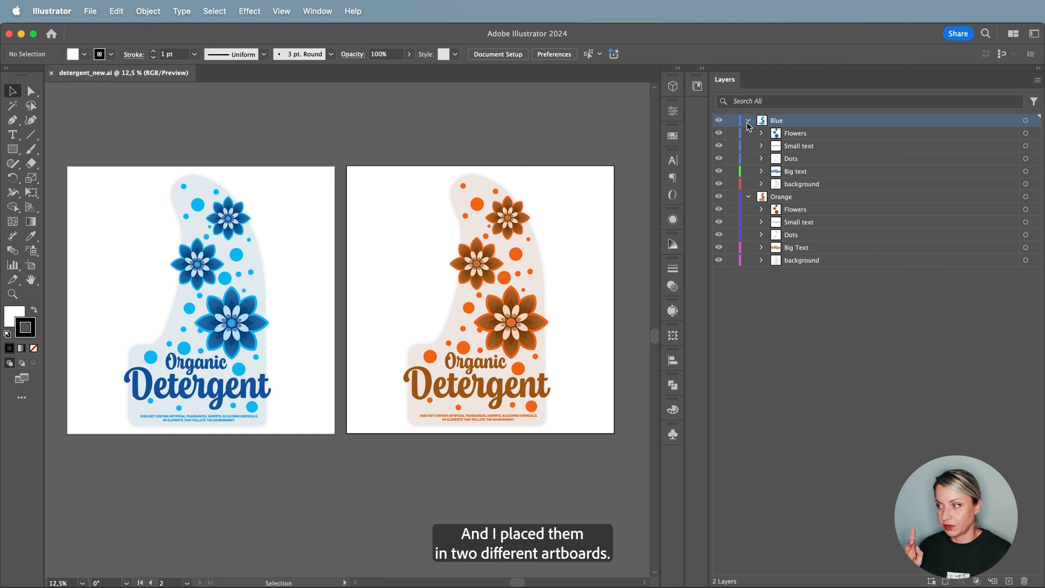
pyautogui.click(500, 56)
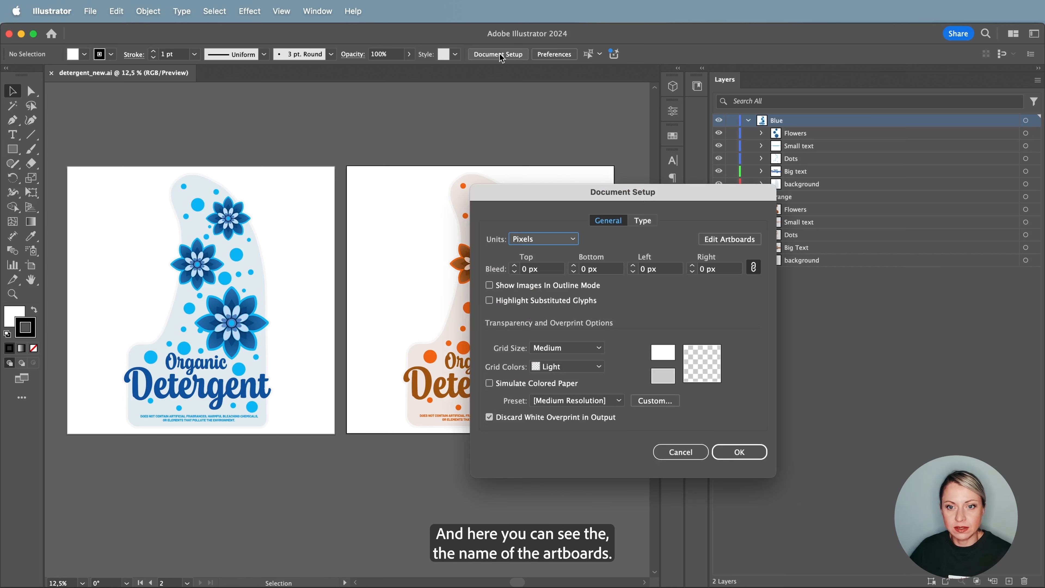
pyautogui.click(730, 239)
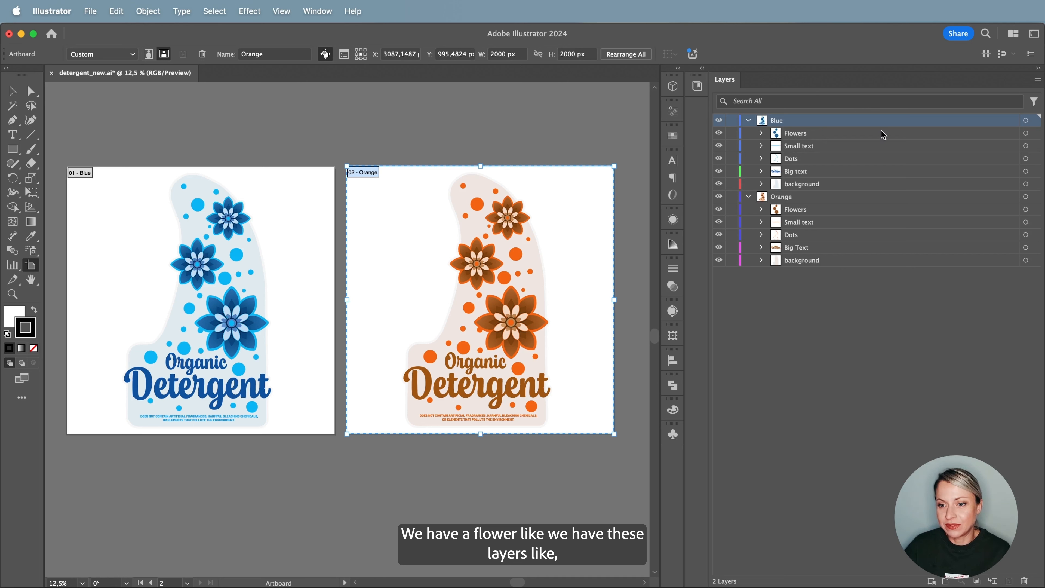
# Step: Hide and show again the Blue layer's Small text, Dots, Big text and background sublayers one at a time to inspect their contents
pyautogui.click(796, 134)
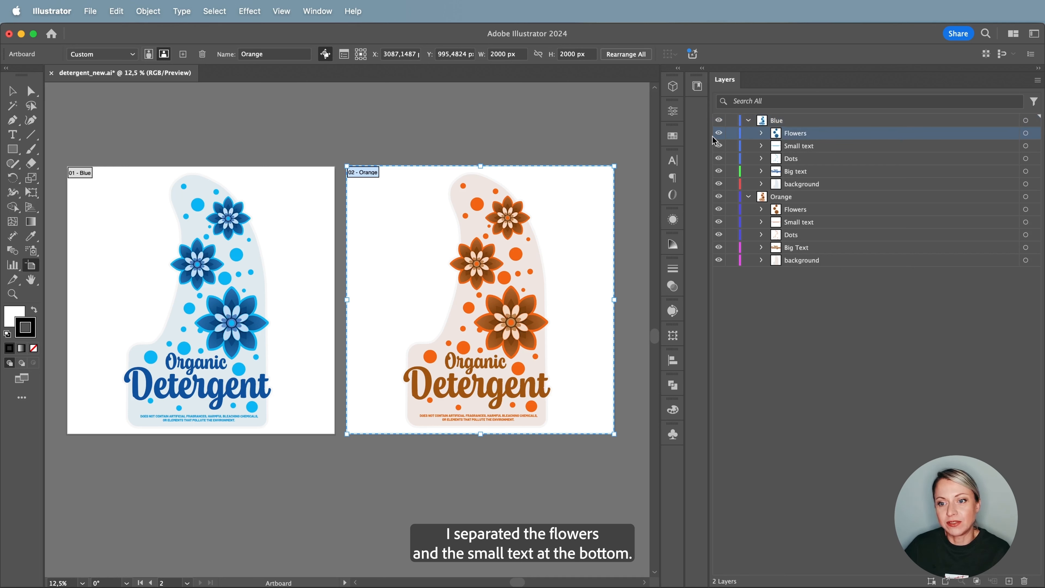
pyautogui.click(719, 147)
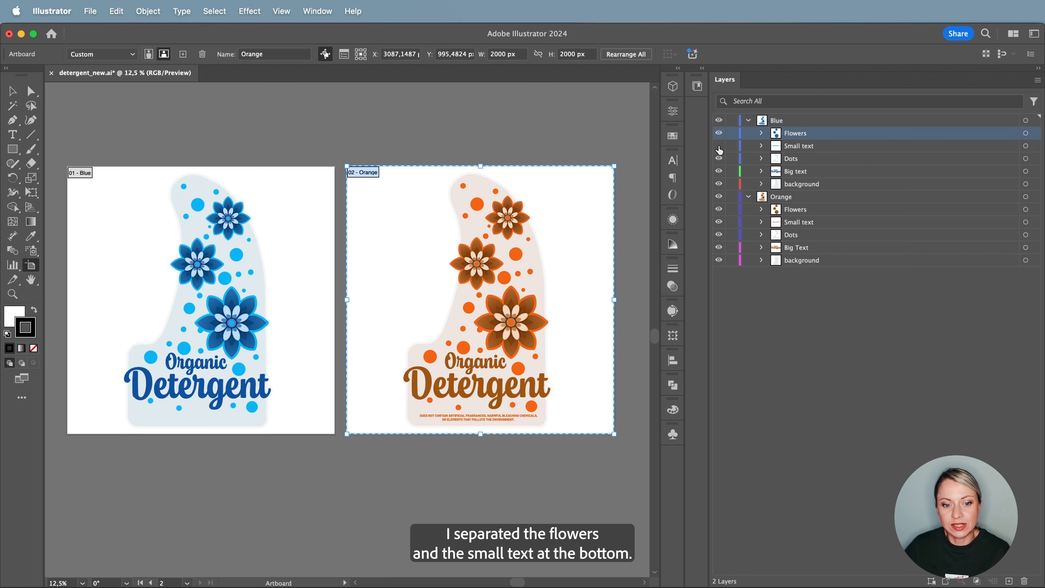
pyautogui.click(718, 147)
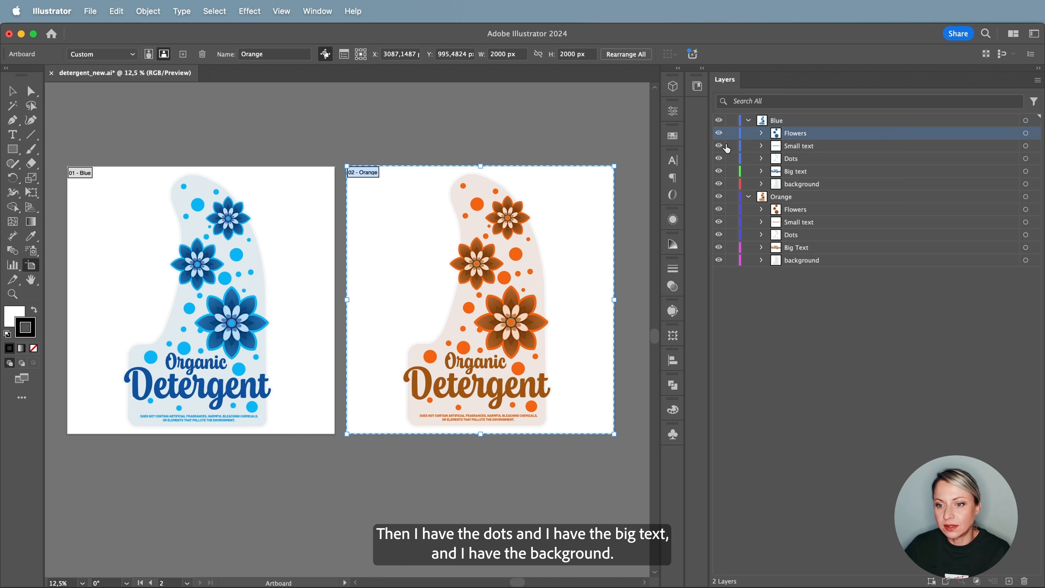
pyautogui.click(719, 158)
pyautogui.click(719, 159)
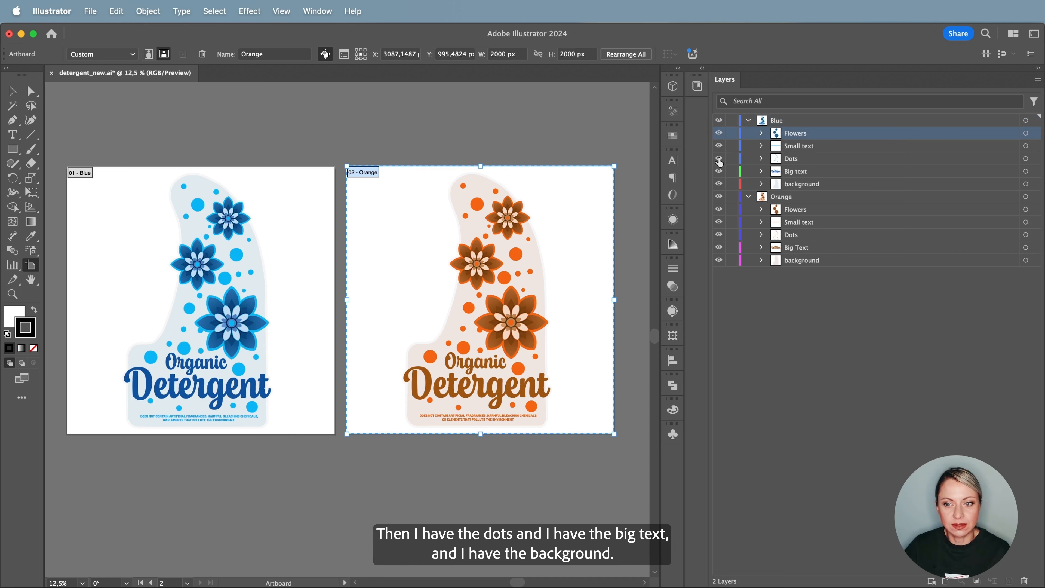
pyautogui.click(719, 171)
pyautogui.click(720, 171)
pyautogui.click(809, 187)
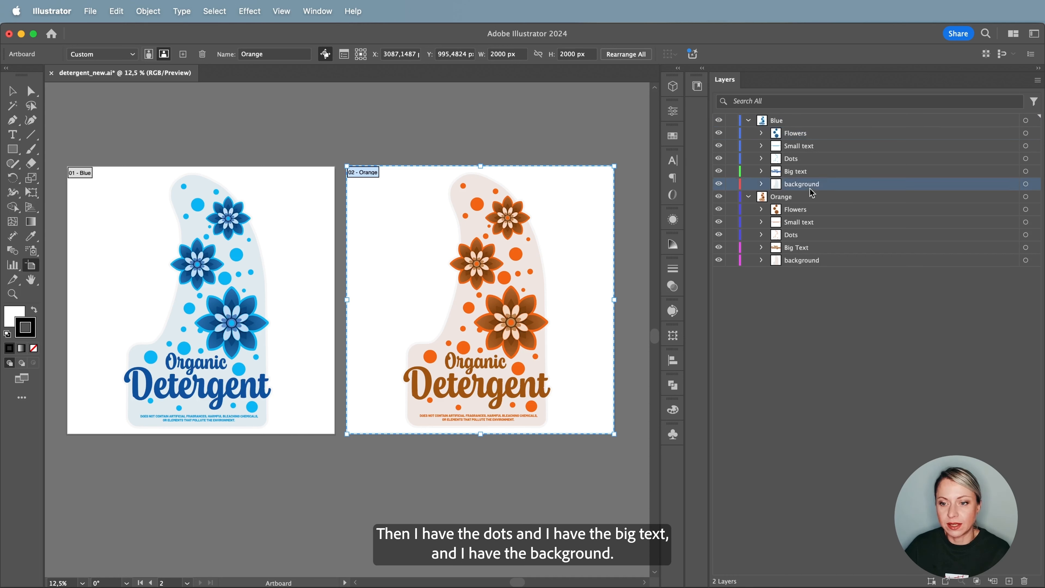
pyautogui.click(719, 184)
pyautogui.click(719, 184)
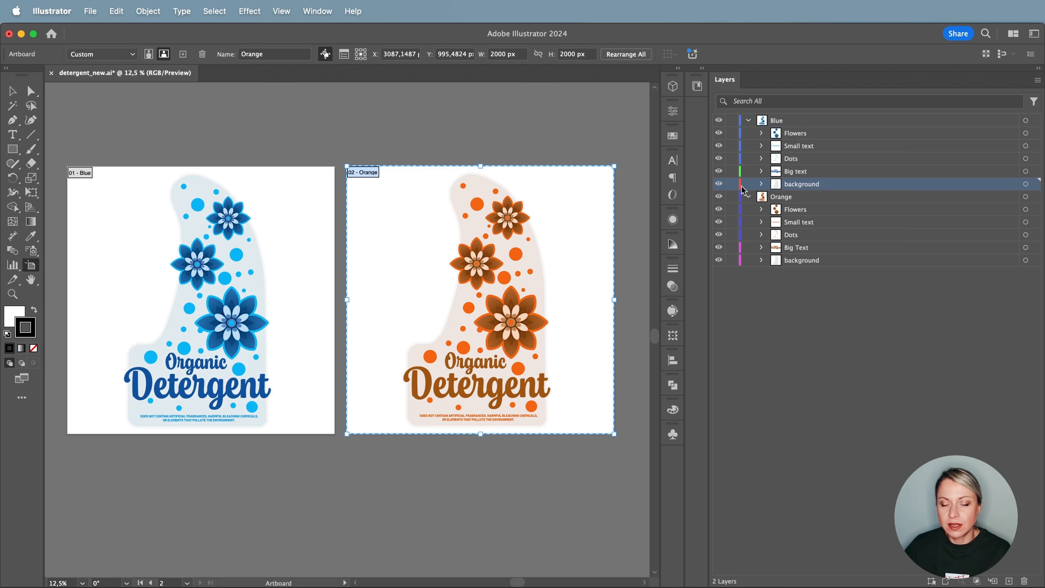
# Step: Expand the Blue layer's background sublayer and toggle its Stroke and Fill items off and on to inspect each on the enlarged label
pyautogui.click(761, 184)
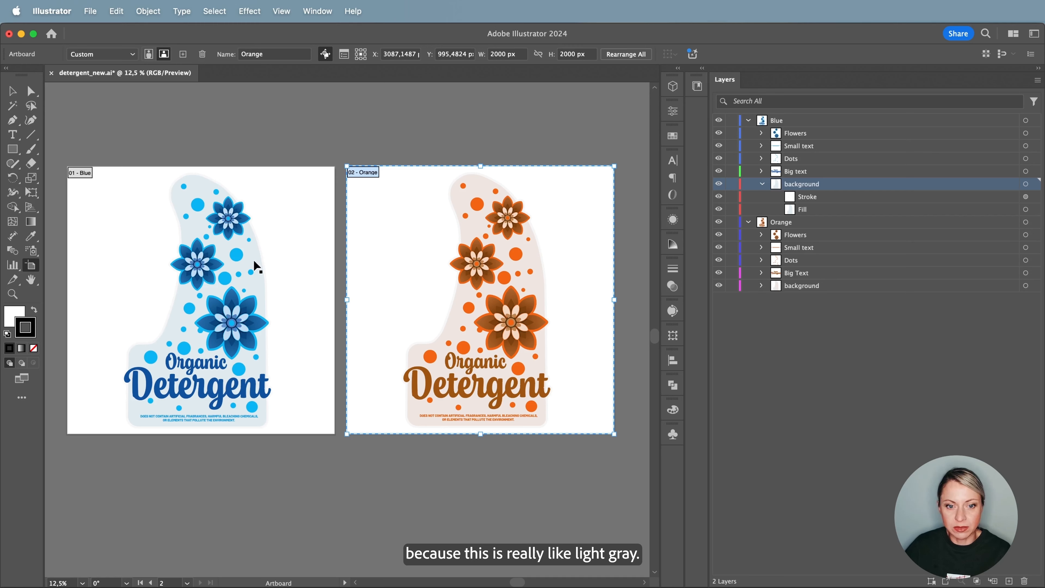
pyautogui.press('super+equal')
pyautogui.press('super+equal')
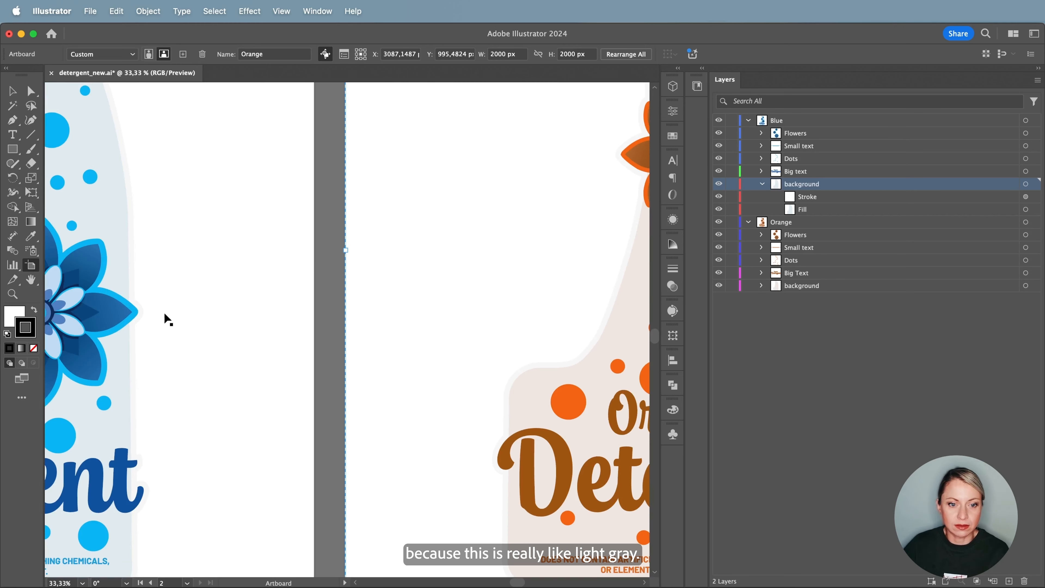
pyautogui.click(29, 281)
pyautogui.moveTo(195, 279); pyautogui.dragTo(558, 299)
pyautogui.click(717, 197)
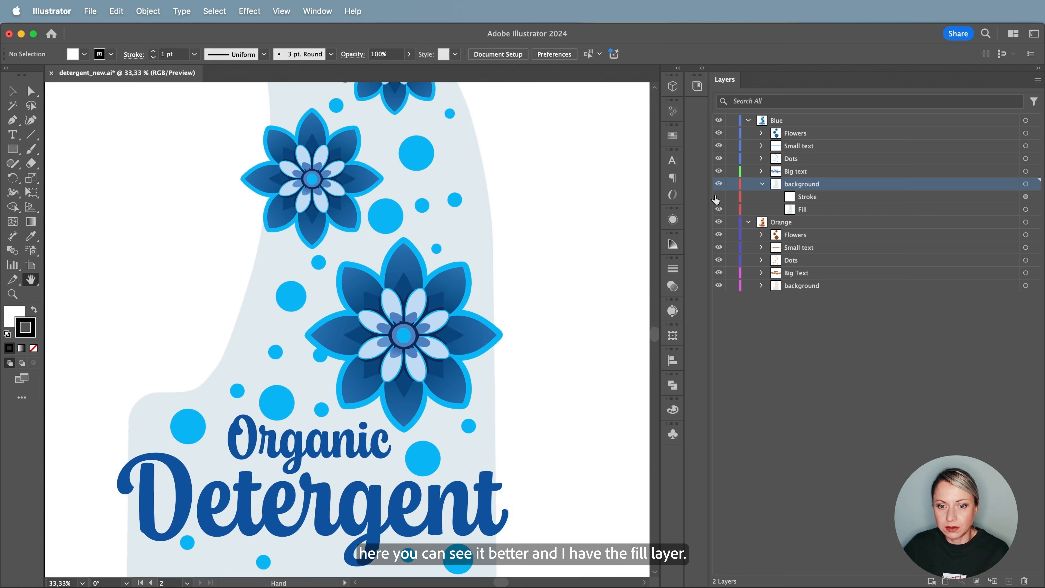
pyautogui.click(717, 198)
pyautogui.click(719, 209)
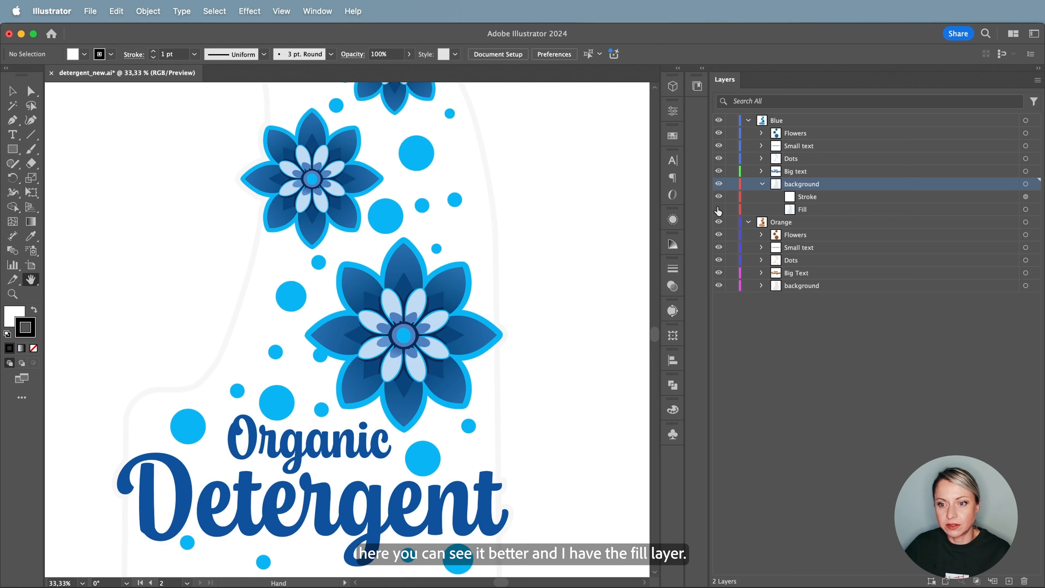
pyautogui.click(719, 210)
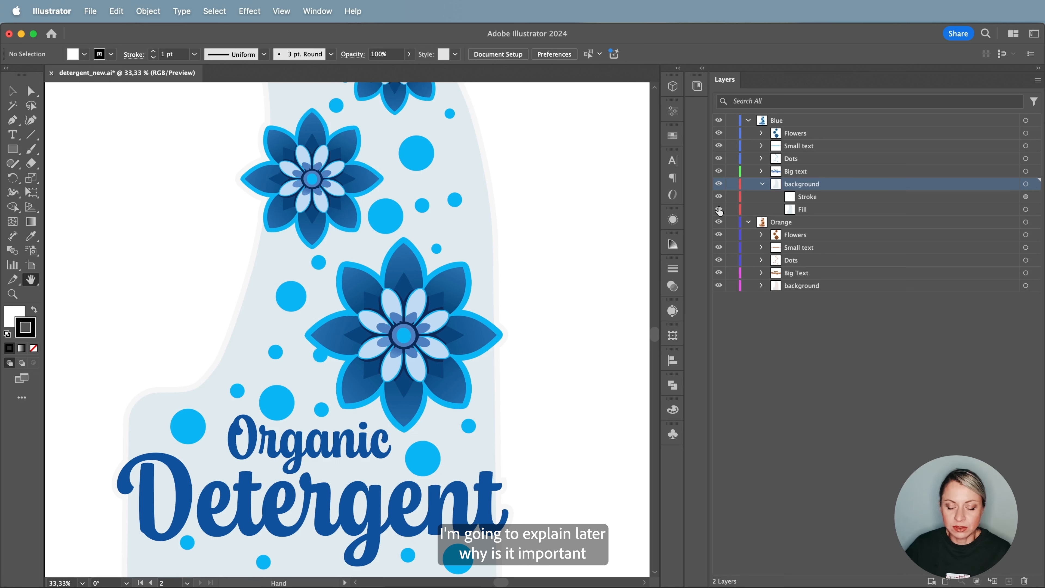
# Step: Review the formats and Illustrator options for saving a copy of the label as Adobe Illustrator (ai), and cancel without saving
pyautogui.press('super+minus')
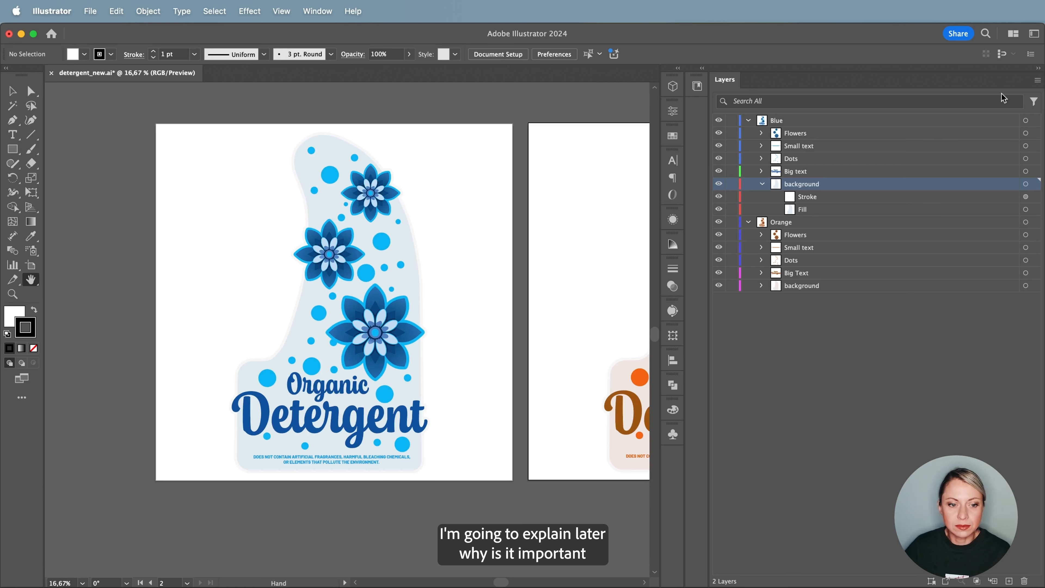
pyautogui.moveTo(508, 276); pyautogui.dragTo(247, 269)
pyautogui.moveTo(427, 307); pyautogui.dragTo(415, 306)
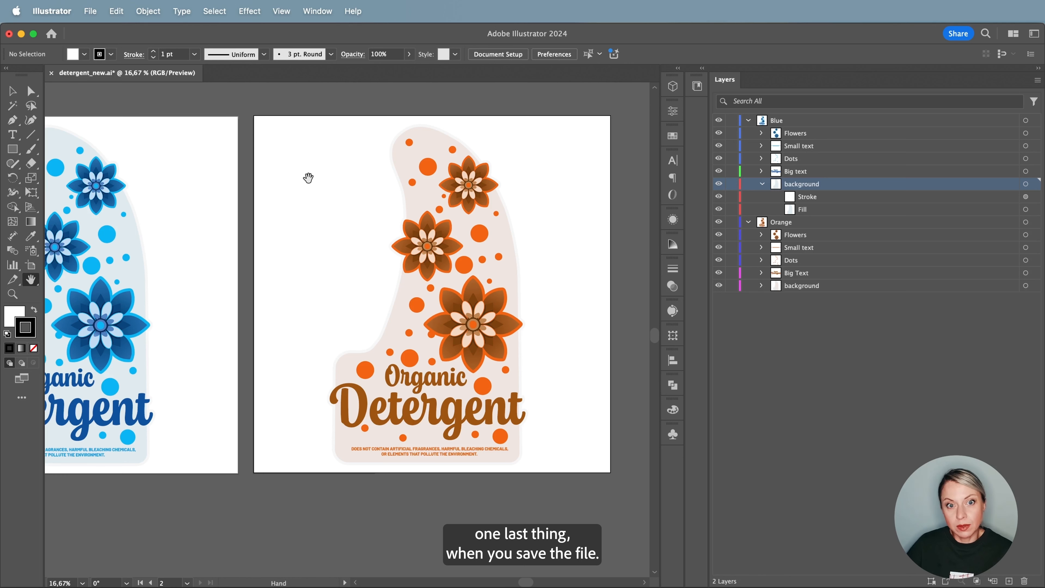
pyautogui.click(90, 12)
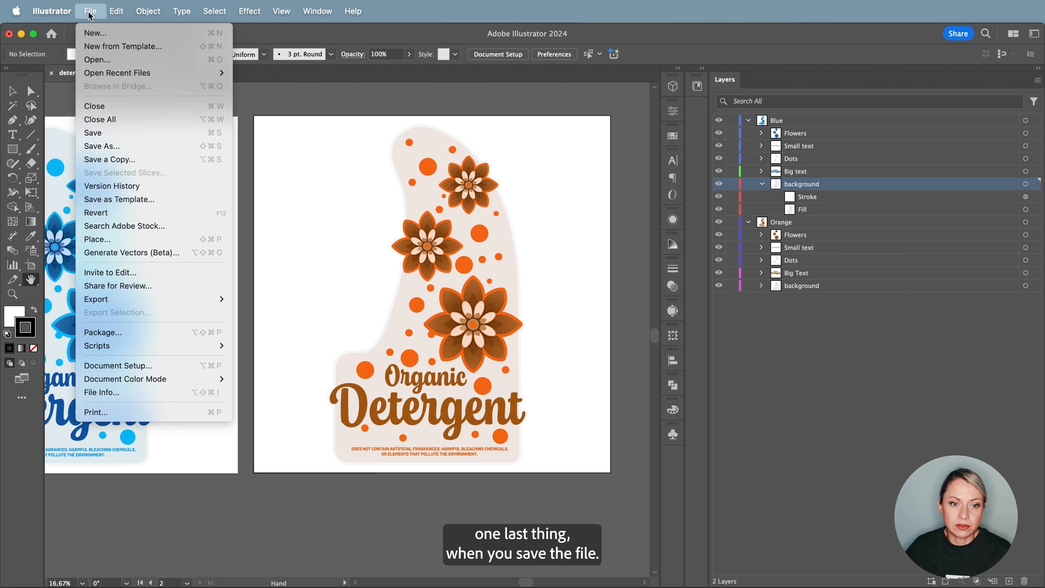
pyautogui.click(125, 160)
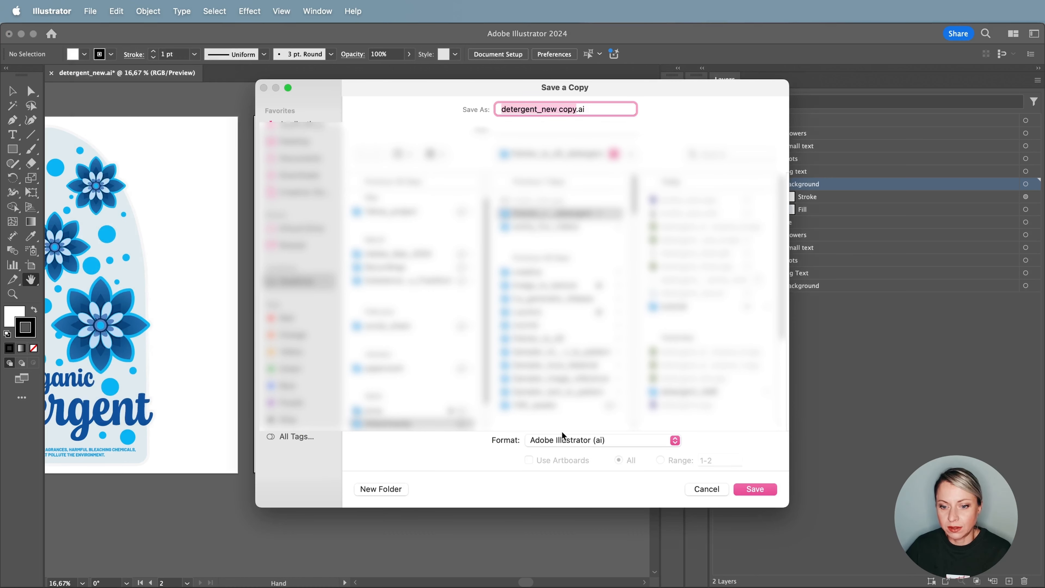
pyautogui.click(589, 442)
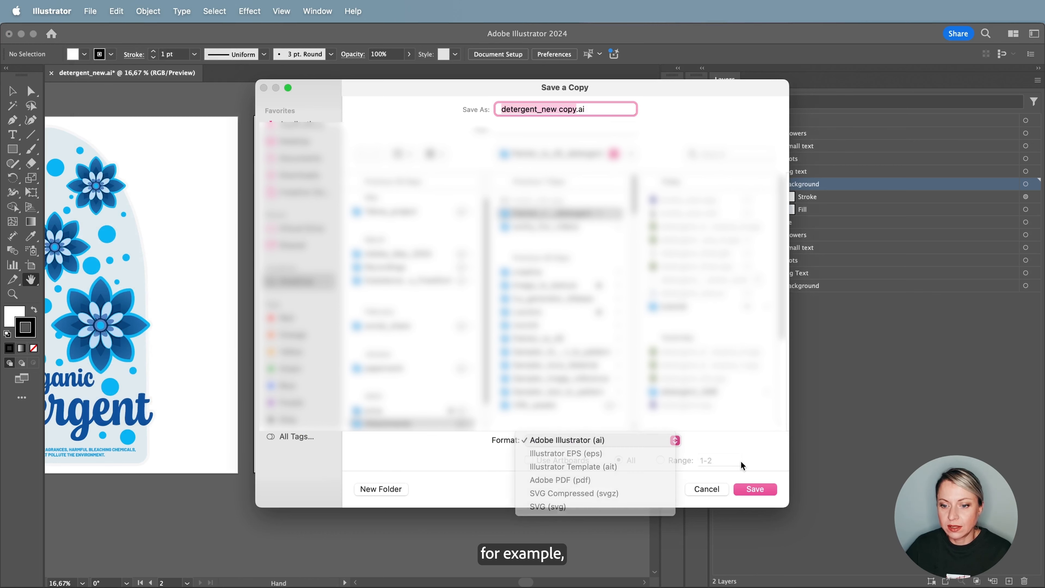
pyautogui.click(753, 489)
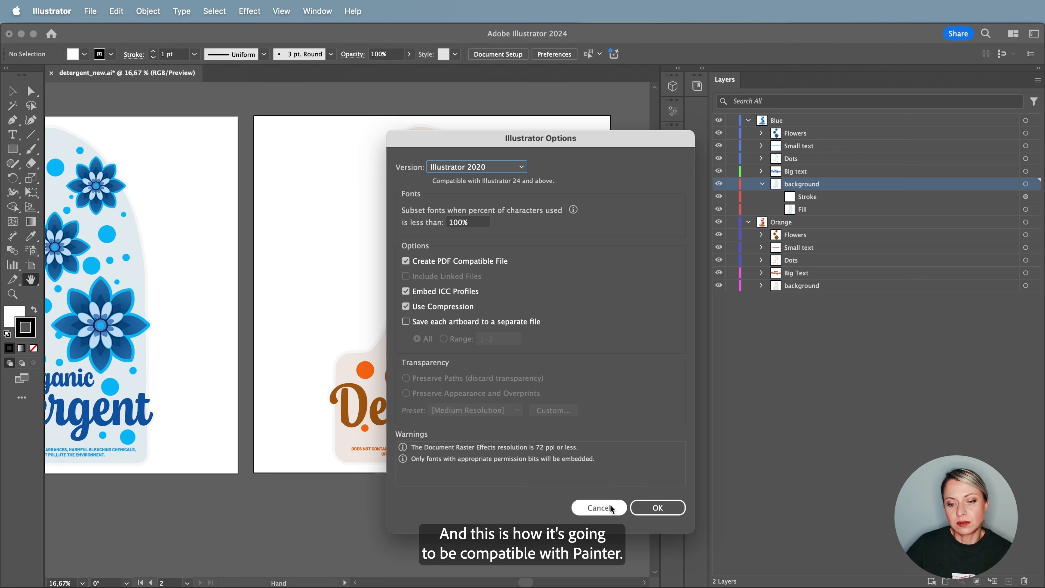
pyautogui.click(599, 508)
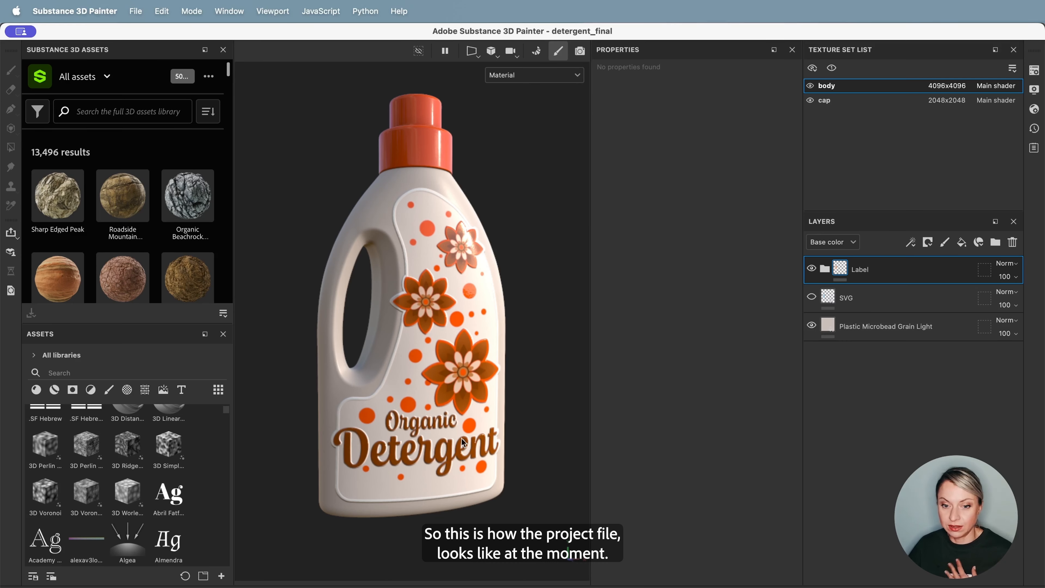
# Step: Switch to Substance 3D Painter and examine the orange label's flowers, outline and text up close on the detergent bottle
pyautogui.keyDown('alt'); pyautogui.moveTo(399, 430); pyautogui.dragTo(416, 369); pyautogui.keyUp('alt')
pyautogui.scroll(8, 419, 366)
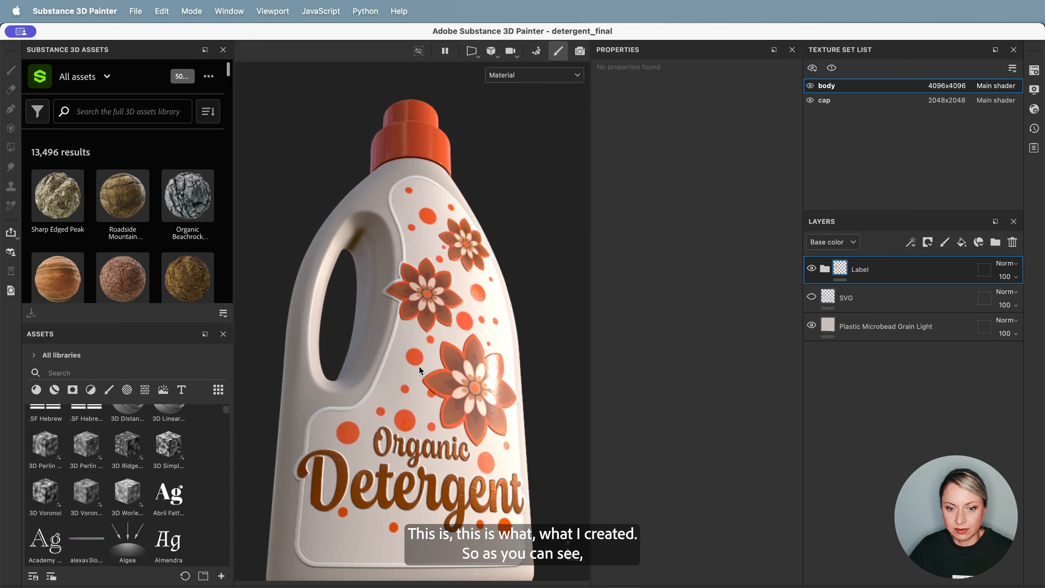
pyautogui.moveTo(392, 301)
pyautogui.keyDown('alt'); pyautogui.mouseDown()
pyautogui.moveTo(403, 287)
pyautogui.moveTo(393, 314)
pyautogui.moveTo(392, 297)
pyautogui.mouseUp(); pyautogui.keyUp('alt')
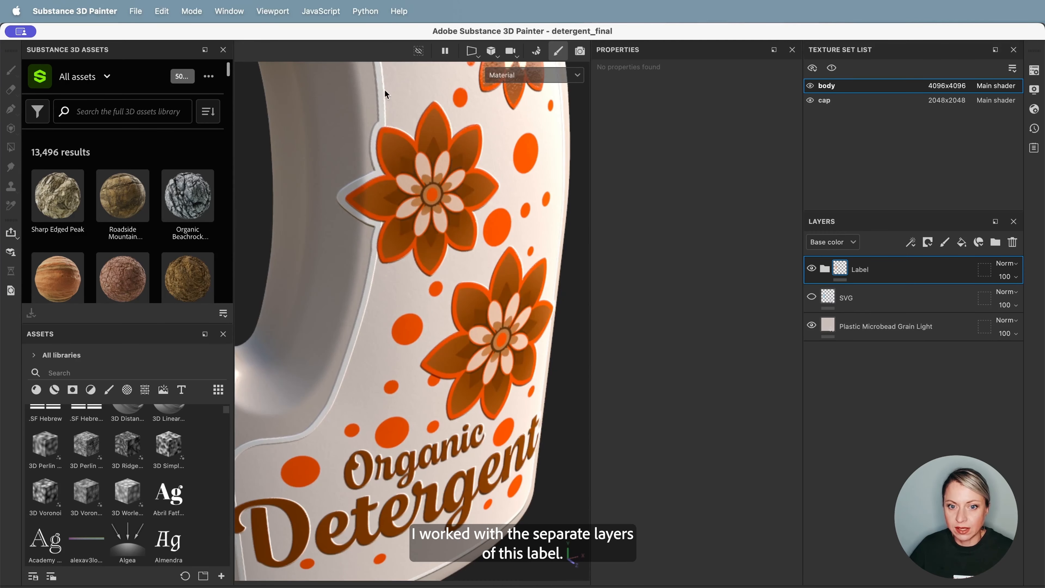
pyautogui.keyDown('alt'); pyautogui.moveTo(432, 160); pyautogui.dragTo(436, 420, button='middle'); pyautogui.keyUp('alt')
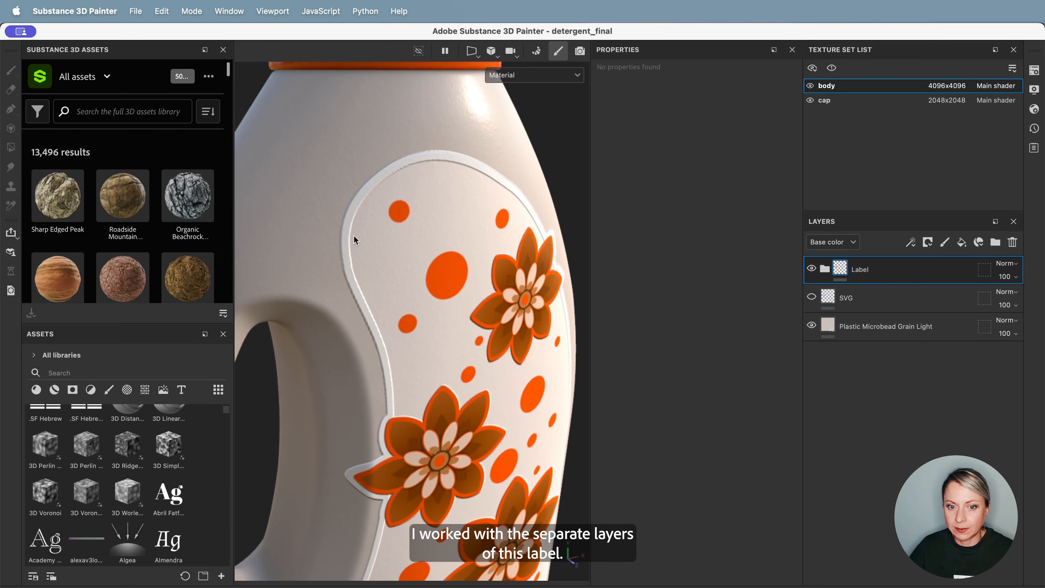
pyautogui.keyDown('alt'); pyautogui.moveTo(530, 407); pyautogui.dragTo(508, 311, button='middle'); pyautogui.keyUp('alt')
pyautogui.keyDown('alt'); pyautogui.moveTo(490, 358); pyautogui.dragTo(479, 316); pyautogui.keyUp('alt')
pyautogui.keyDown('alt'); pyautogui.moveTo(434, 451); pyautogui.dragTo(437, 360, button='middle'); pyautogui.keyUp('alt')
pyautogui.keyDown('alt'); pyautogui.moveTo(437, 360); pyautogui.dragTo(459, 318); pyautogui.keyUp('alt')
pyautogui.keyDown('alt'); pyautogui.moveTo(459, 318); pyautogui.dragTo(462, 275, button='middle'); pyautogui.keyUp('alt')
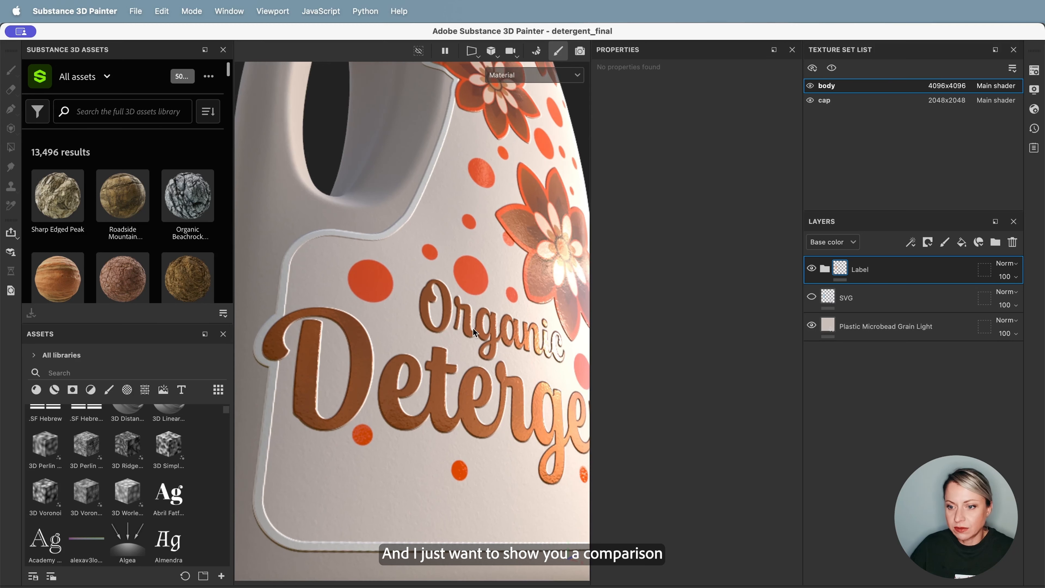
# Step: Hide the Label folder and show the SVG layer, and examine the blue SVG label on the bottle for comparison
pyautogui.click(811, 268)
pyautogui.click(811, 297)
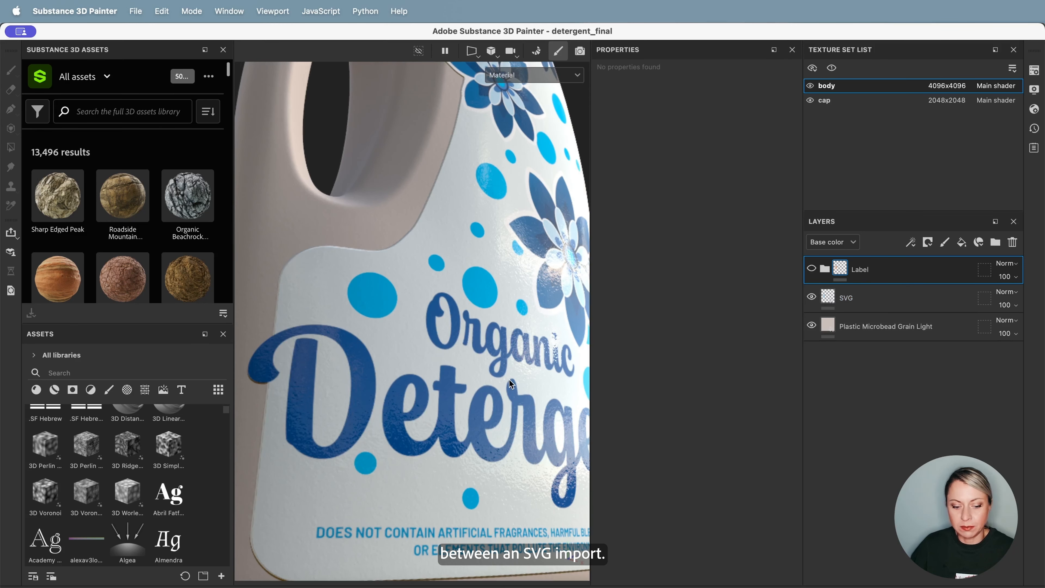
pyautogui.keyDown('alt'); pyautogui.moveTo(555, 230); pyautogui.dragTo(515, 332); pyautogui.keyUp('alt')
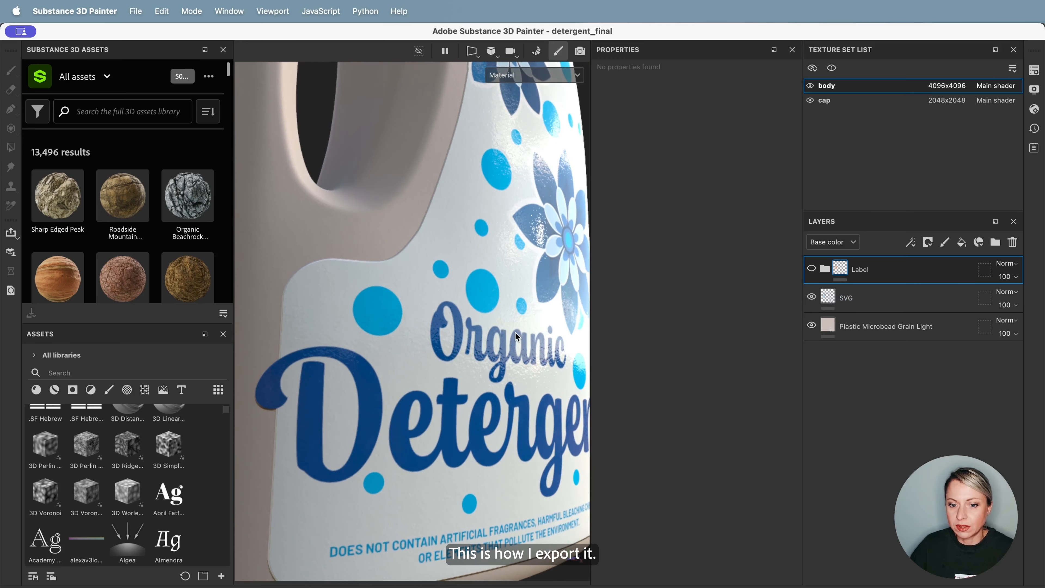
pyautogui.scroll(-3, 513, 333)
pyautogui.keyDown('alt'); pyautogui.moveTo(523, 291); pyautogui.dragTo(494, 311, button='middle'); pyautogui.keyUp('alt')
pyautogui.scroll(-3, 492, 312)
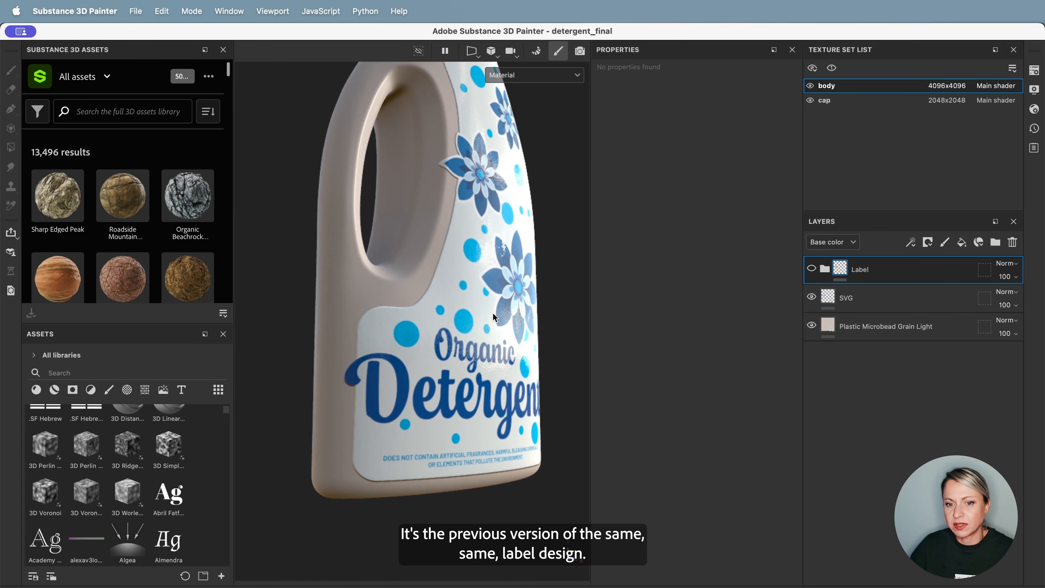
pyautogui.scroll(3, 493, 312)
pyautogui.keyDown('alt'); pyautogui.moveTo(496, 309); pyautogui.dragTo(495, 292); pyautogui.keyUp('alt')
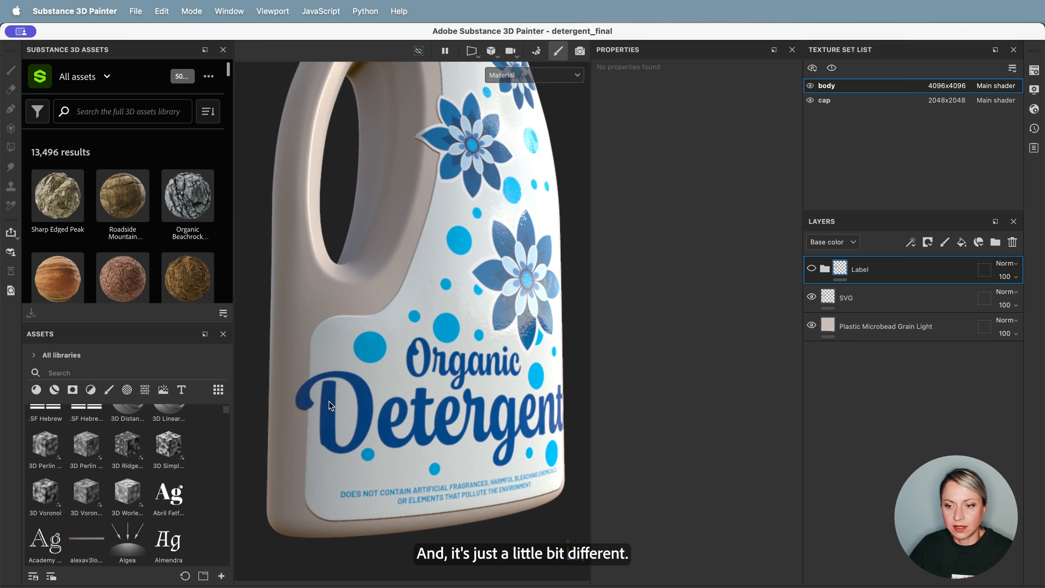
pyautogui.keyDown('alt'); pyautogui.moveTo(414, 347); pyautogui.dragTo(406, 370, button='middle'); pyautogui.keyUp('alt')
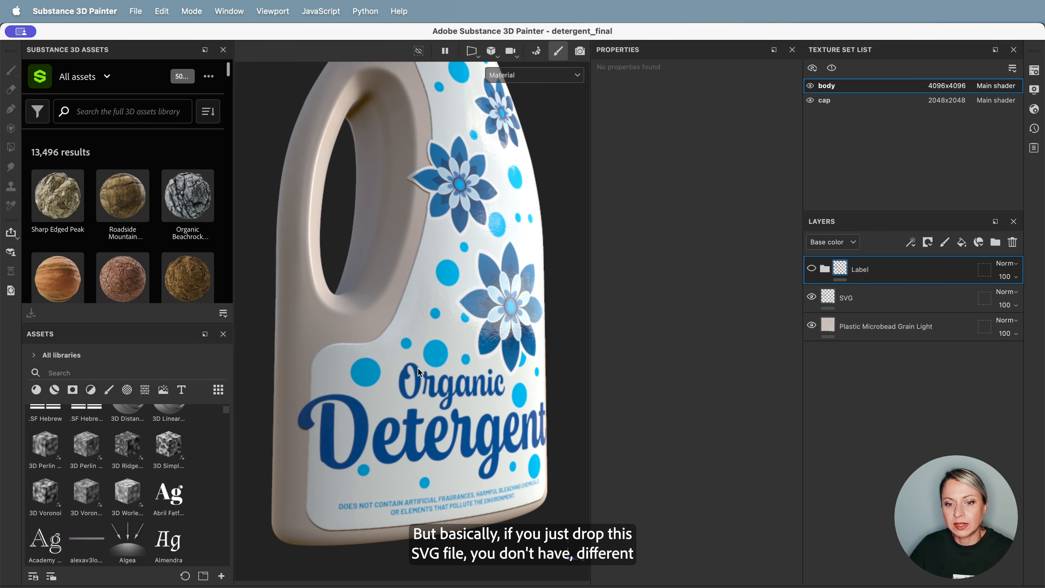
# Step: Select the SVG layer and expand the Scope and Resolution settings of its detergent_bottle_01 image input
pyautogui.click(922, 306)
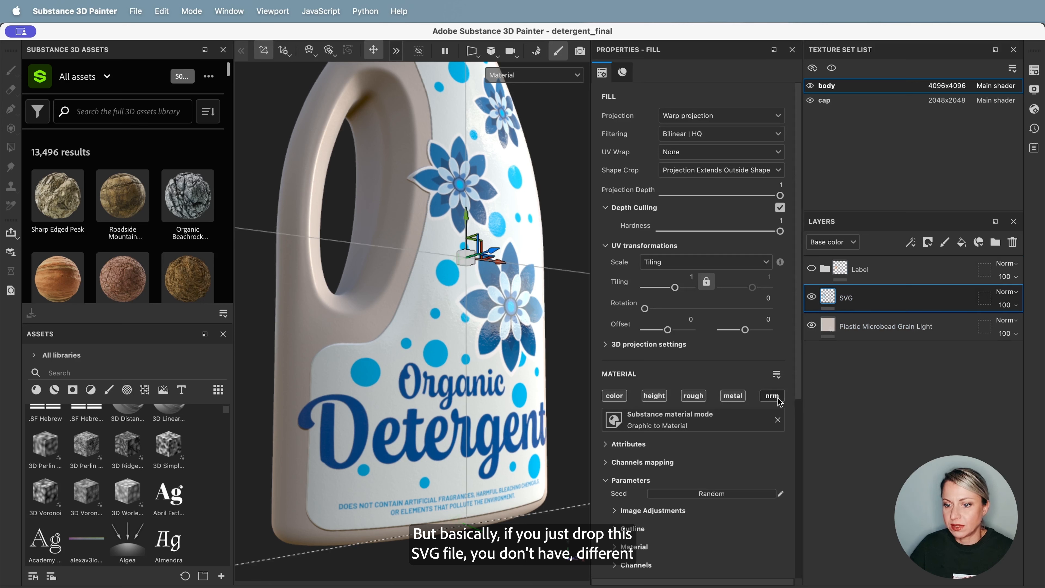
pyautogui.scroll(-10, 687, 477)
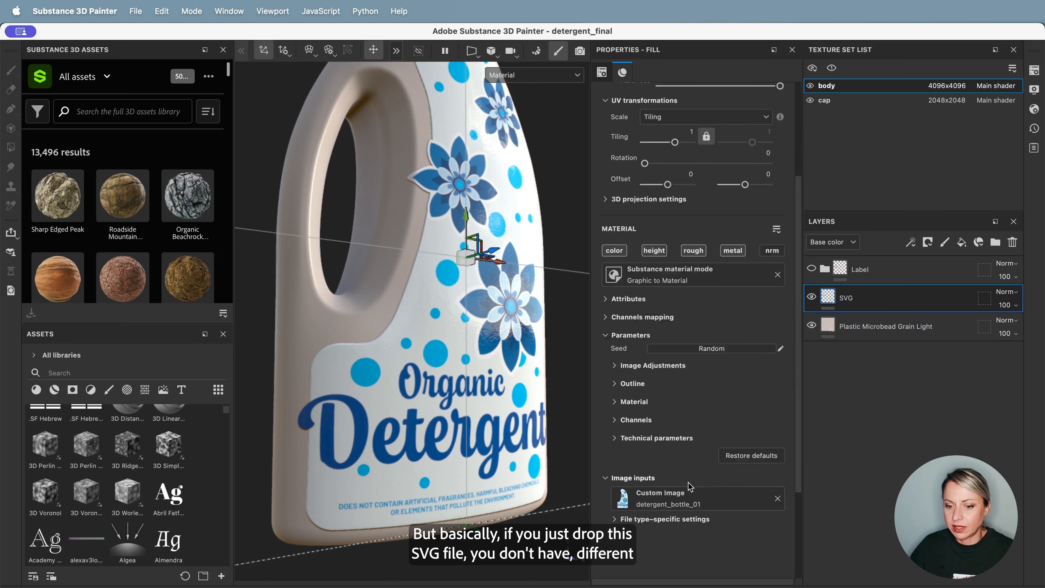
pyautogui.click(615, 387)
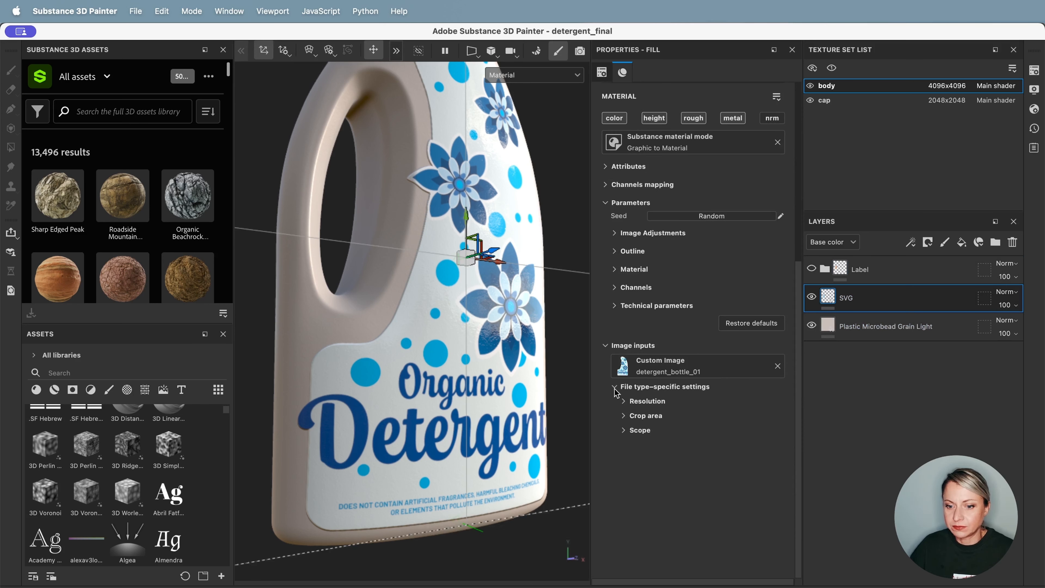
pyautogui.click(625, 430)
pyautogui.click(630, 401)
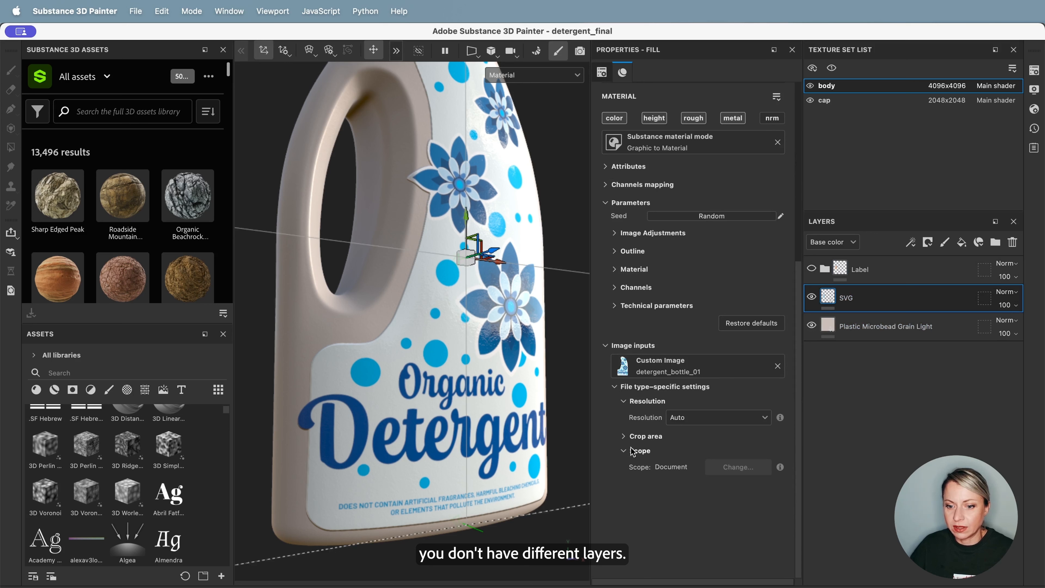
# Step: Review the crop area settings and resolution options of the SVG layer's image input, leaving the resolution at Auto
pyautogui.click(625, 437)
pyautogui.click(737, 421)
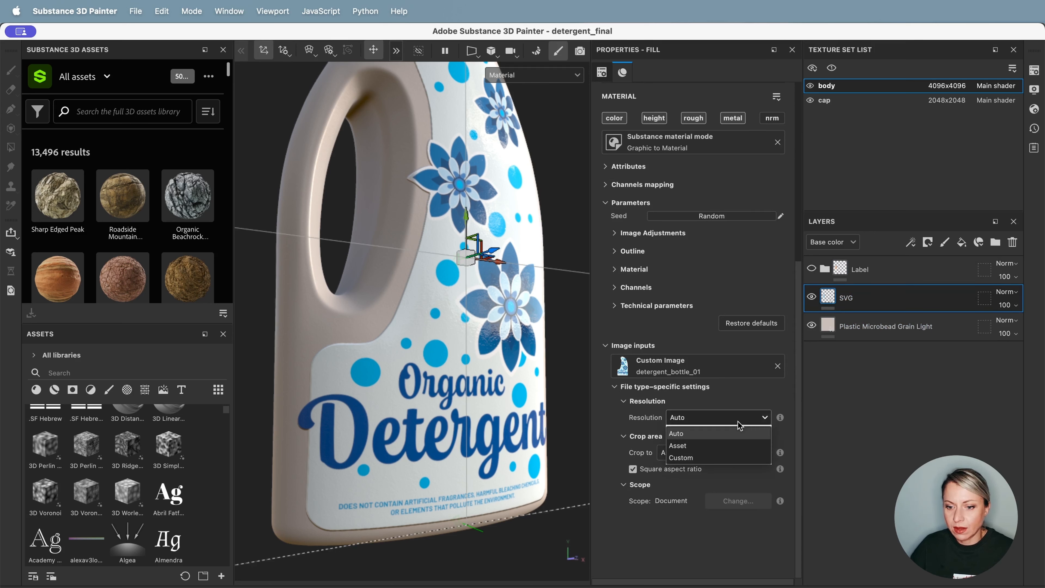
pyautogui.click(717, 424)
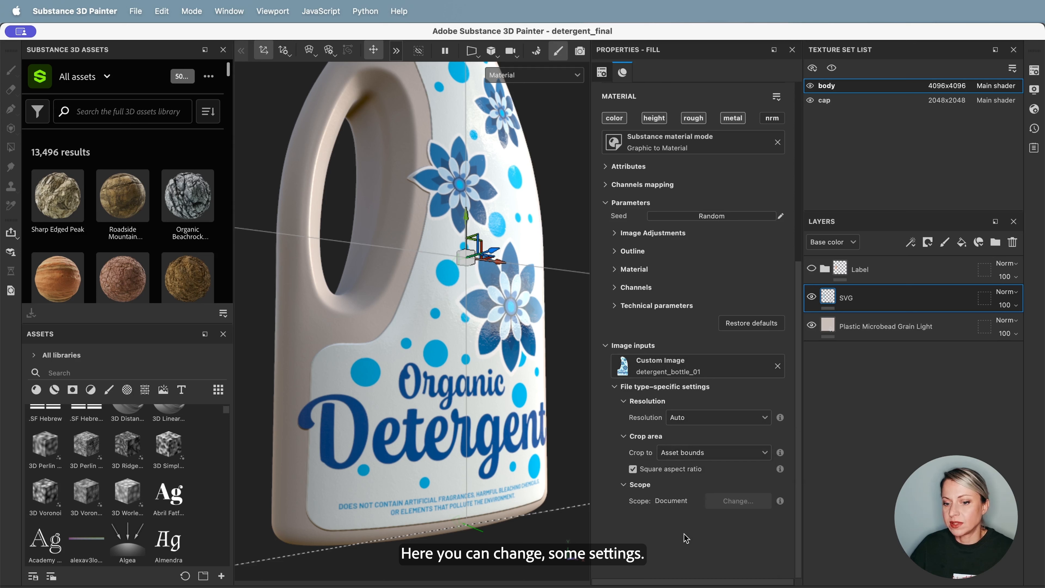
pyautogui.press('super+Tab')
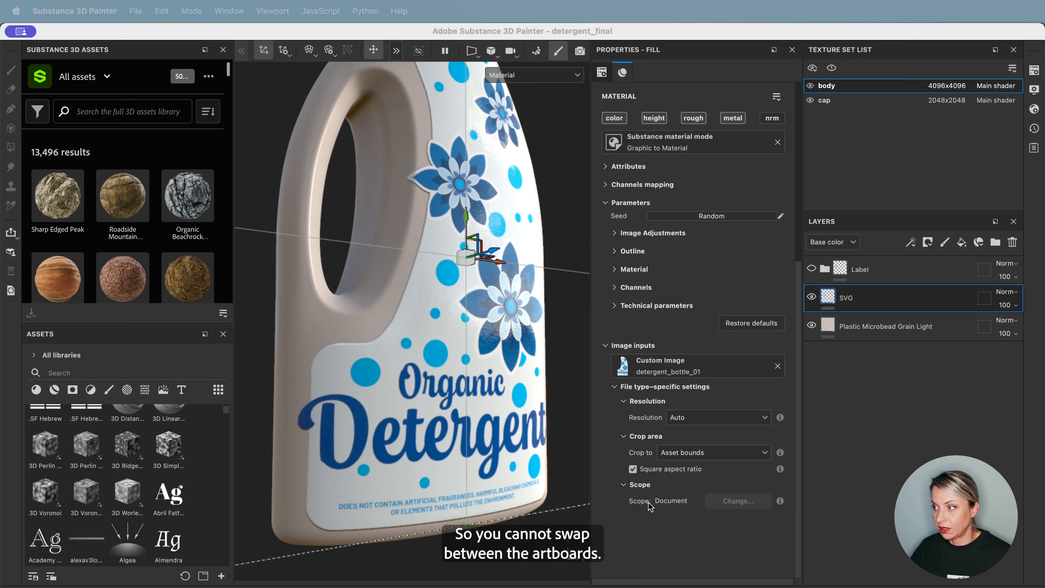
# Step: Hide the SVG layer, show and expand the Label folder, and select its Fill layer
pyautogui.click(811, 297)
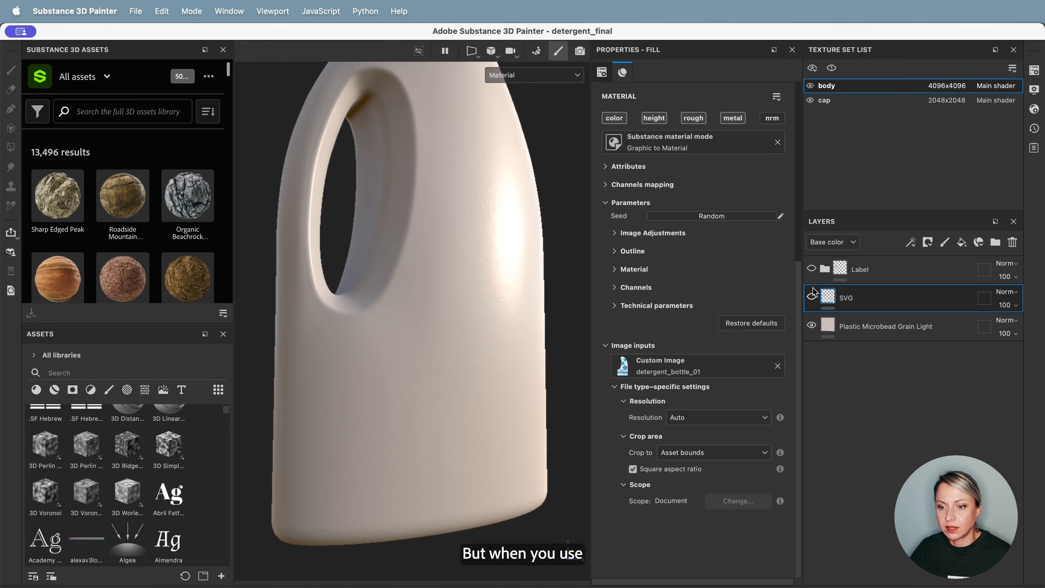
pyautogui.click(811, 268)
pyautogui.click(826, 270)
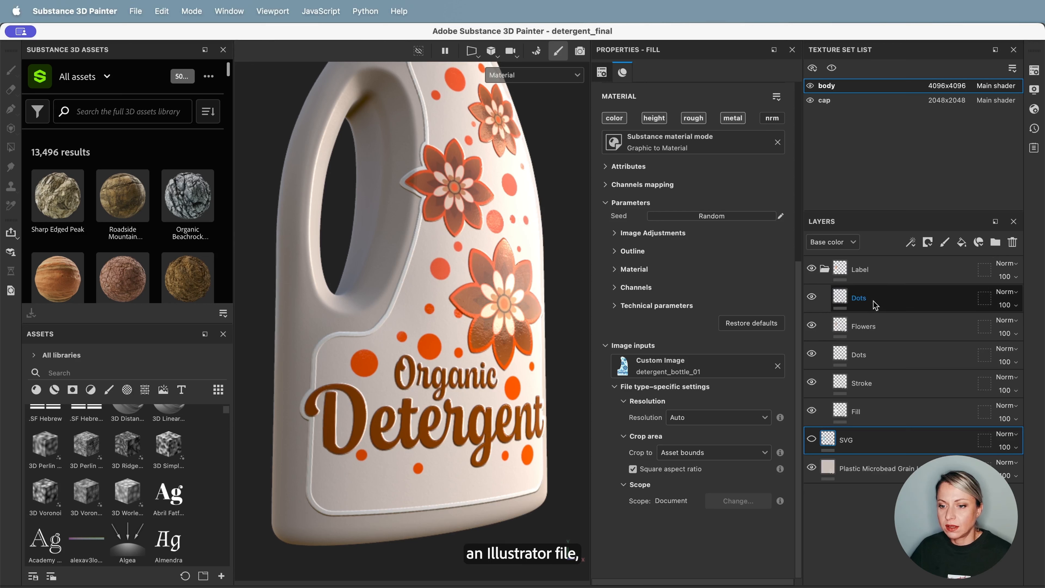
pyautogui.click(871, 408)
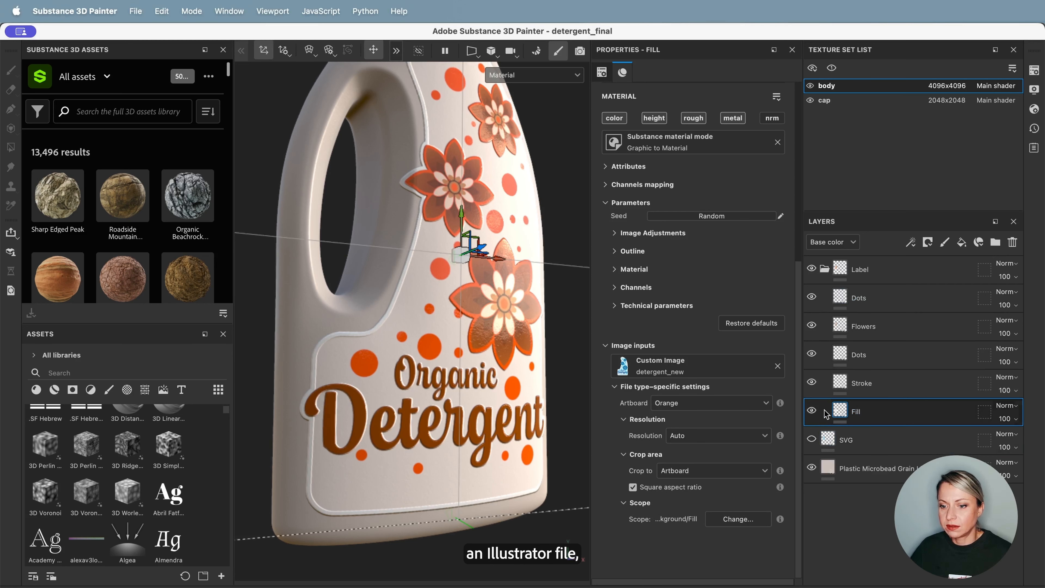
# Step: Try the Blue artboard on the Fill layer's detergent_new image input
pyautogui.click(765, 405)
pyautogui.click(739, 419)
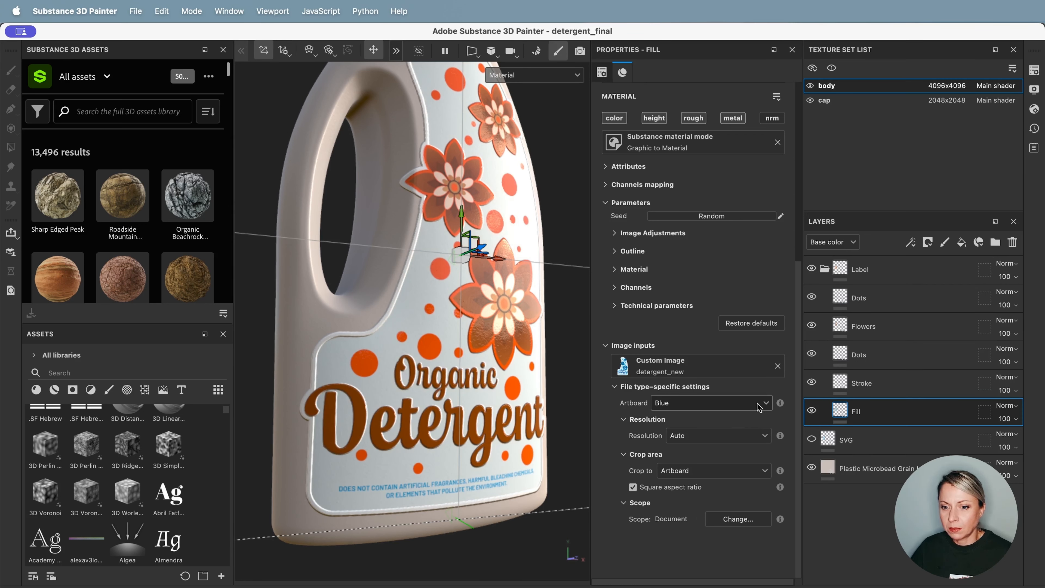
# Step: Examine the Blue artboard's layer hierarchy in the Scope dialog with its groups collapsed, preview Flowers, Dots and background, and cancel
pyautogui.click(737, 520)
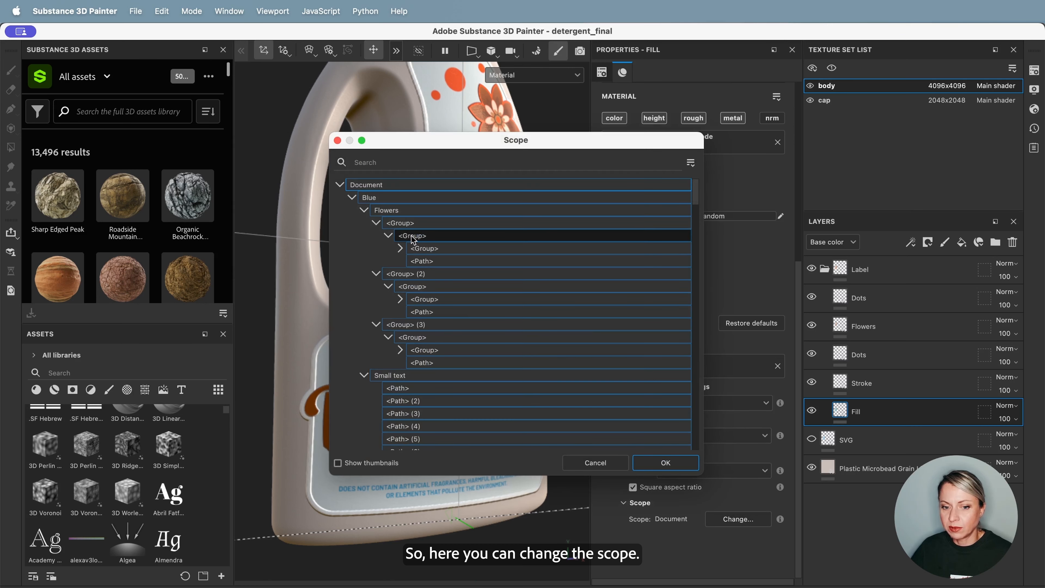
pyautogui.click(364, 210)
pyautogui.click(363, 222)
pyautogui.click(364, 236)
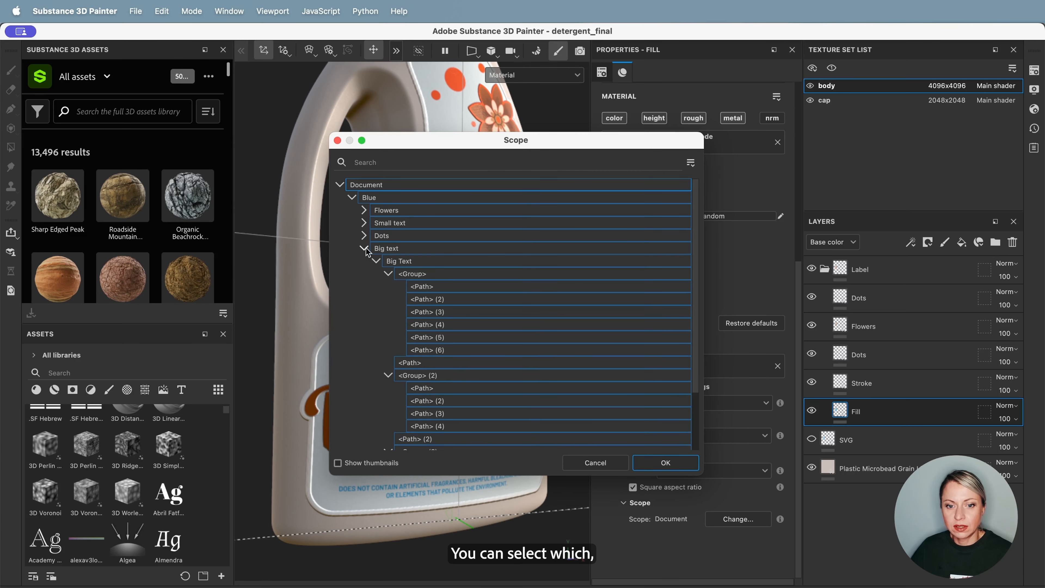
pyautogui.click(363, 249)
pyautogui.click(364, 261)
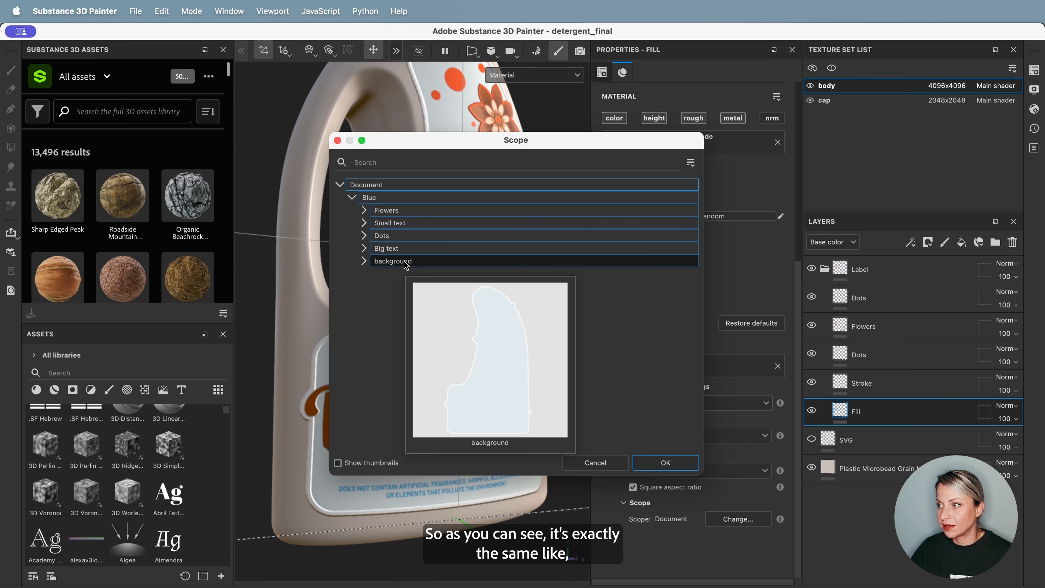
pyautogui.moveTo(399, 210)
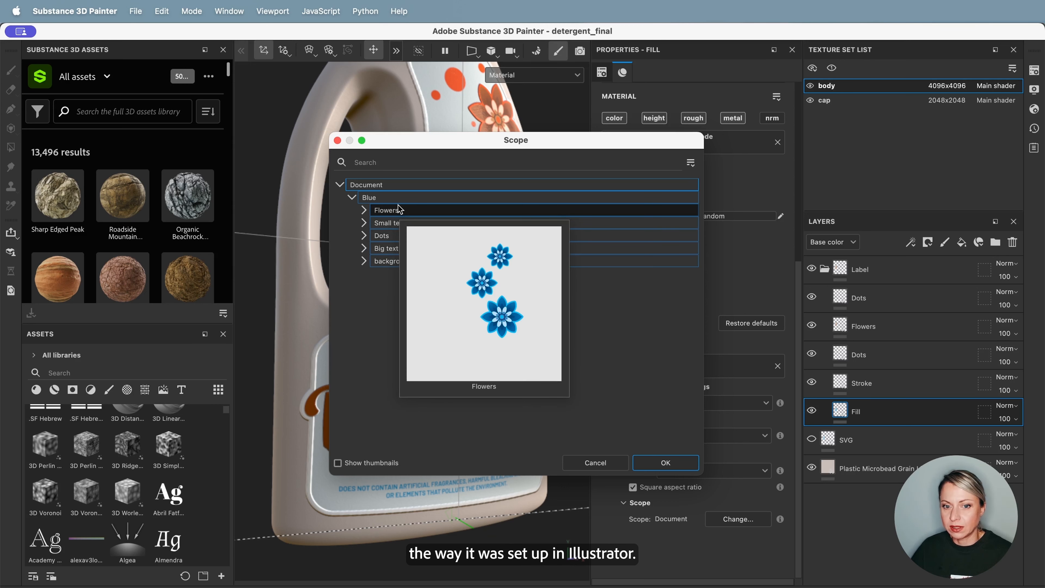
pyautogui.moveTo(411, 239)
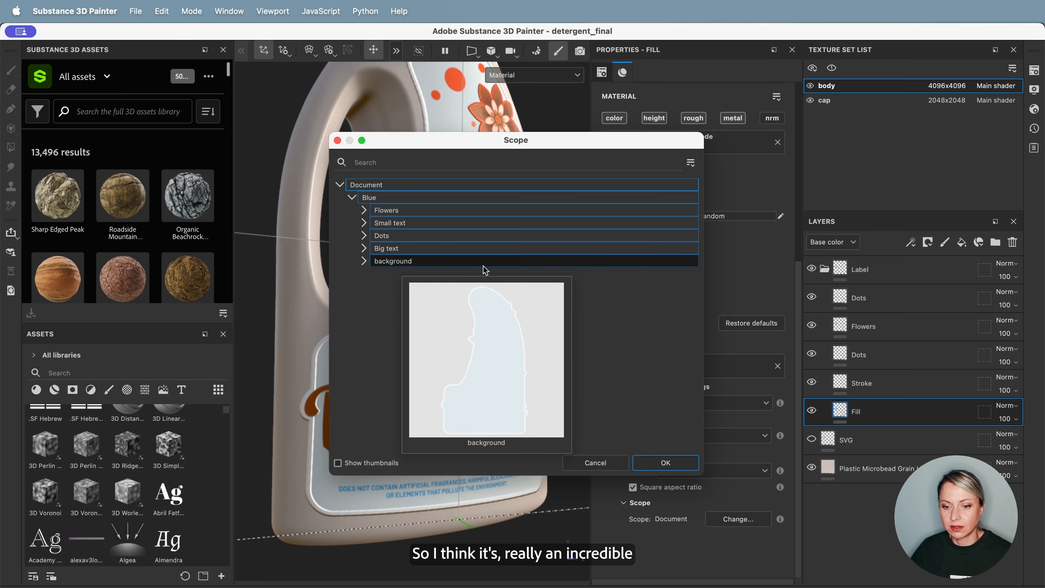
pyautogui.click(596, 463)
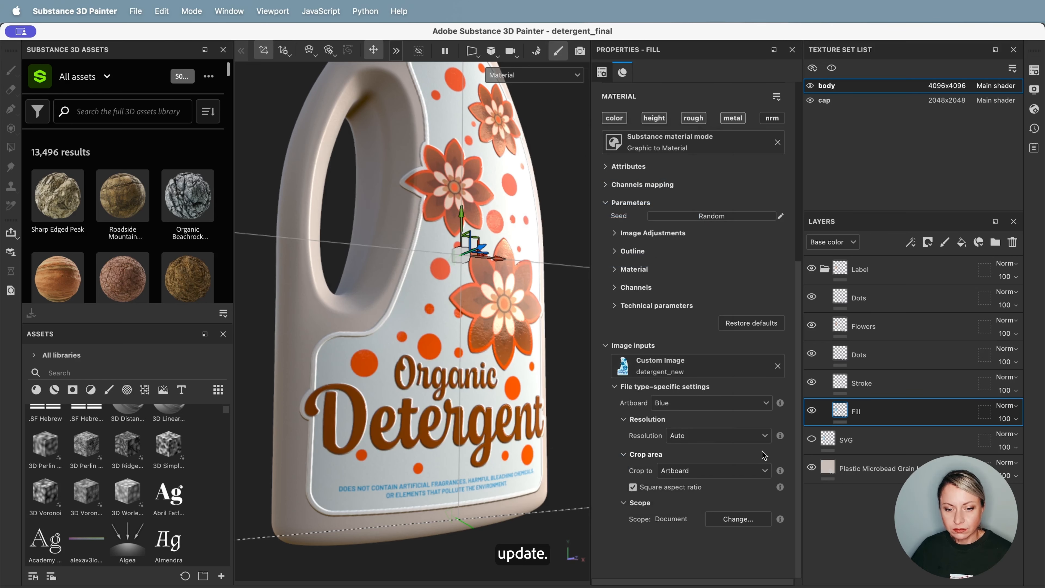
# Step: Undo the artboard change on the Fill layer, and collapse and hide the Label folder
pyautogui.press('super+z')
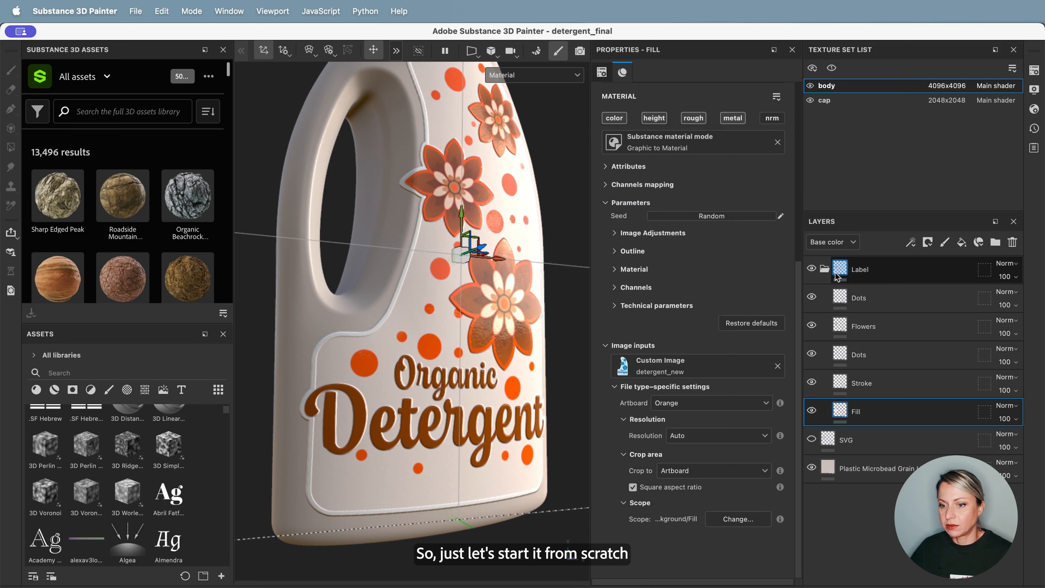
pyautogui.click(825, 269)
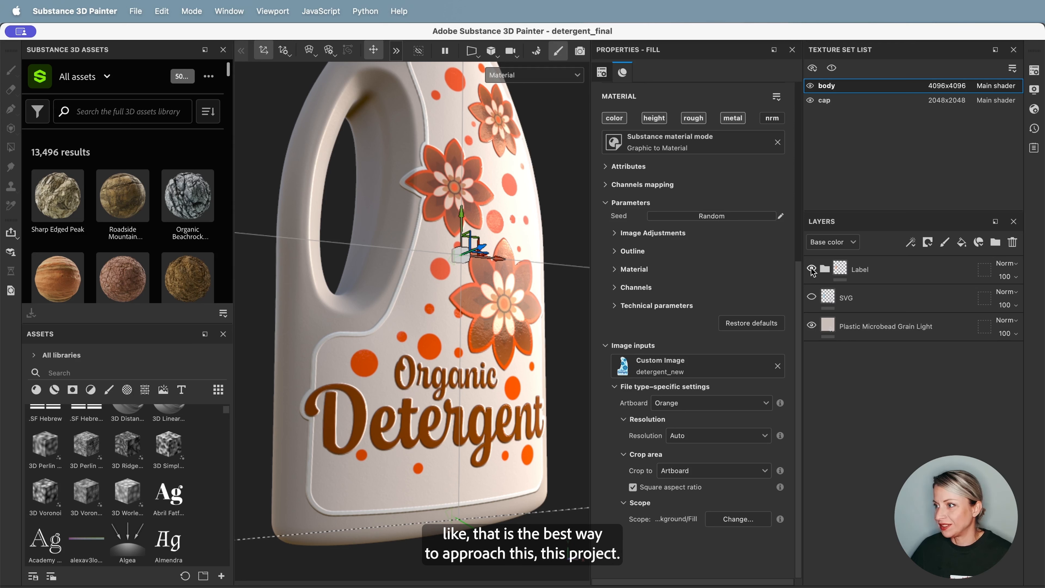
pyautogui.click(812, 269)
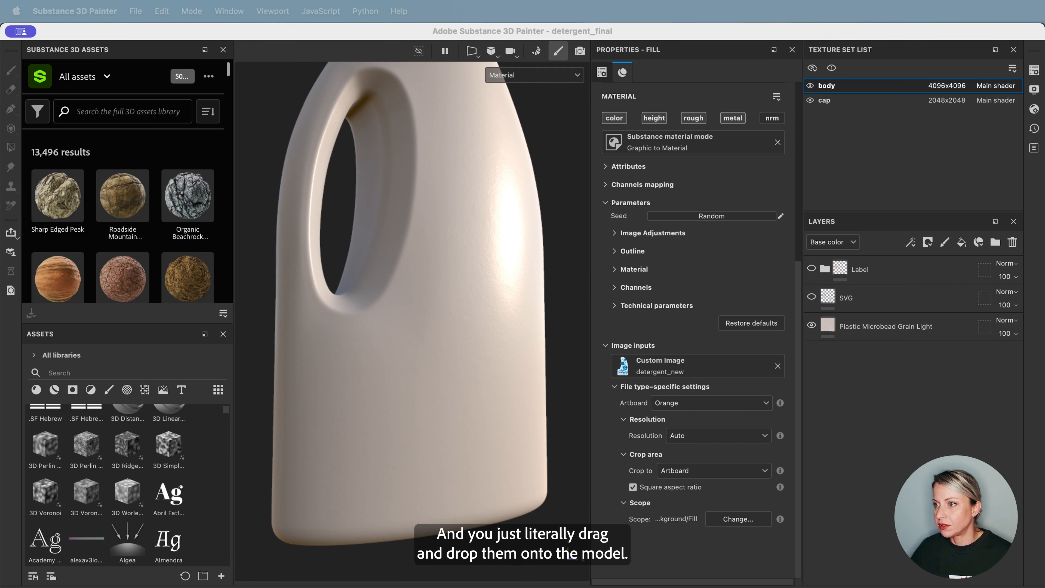
# Step: Bring detergent_bottle_01.ai into the layer stack above the Label folder as a Base color fill
pyautogui.moveTo(629, 384); pyautogui.dragTo(459, 318)
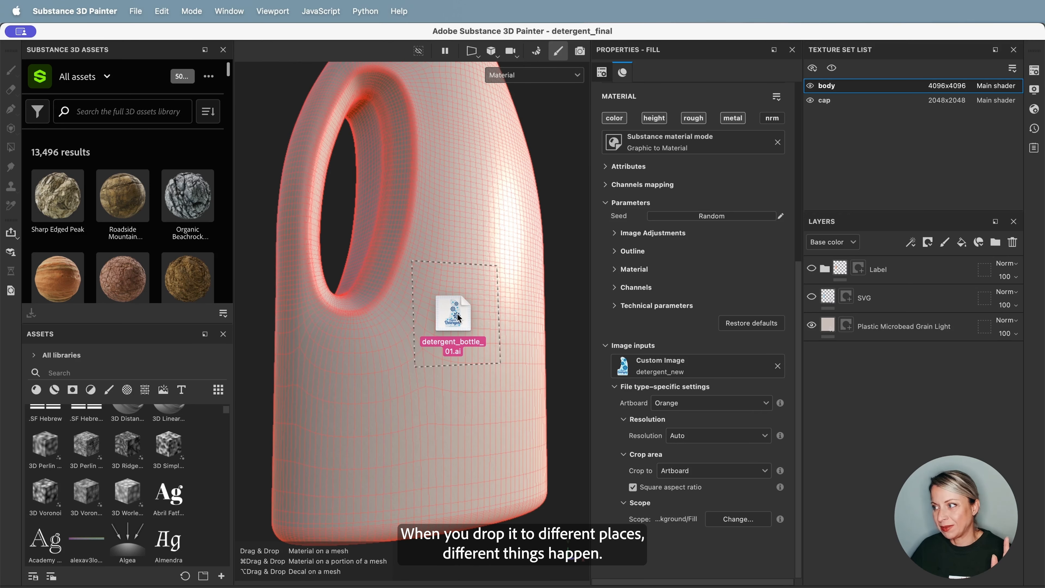
pyautogui.moveTo(459, 317); pyautogui.dragTo(877, 262)
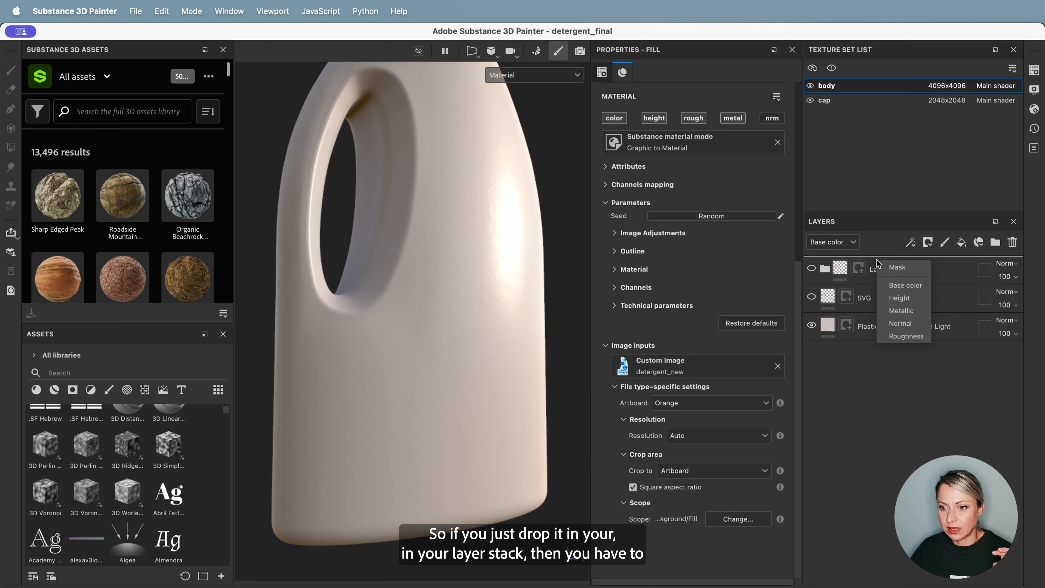
pyautogui.click(901, 286)
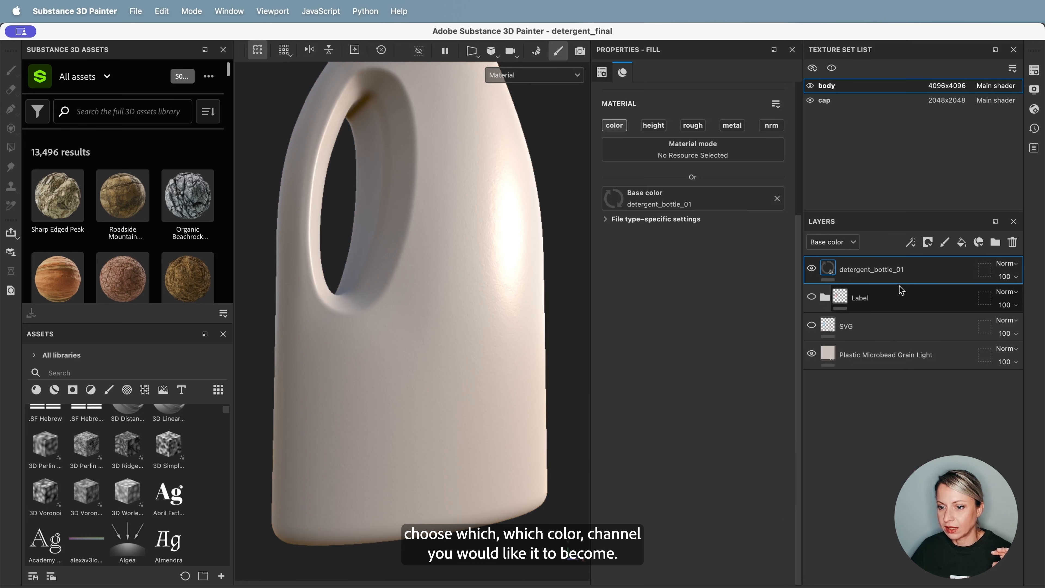
# Step: Review the resolution, crop area, scope and projection settings of the detergent_bottle_01 layer, and delete the layer
pyautogui.click(607, 219)
pyautogui.click(614, 251)
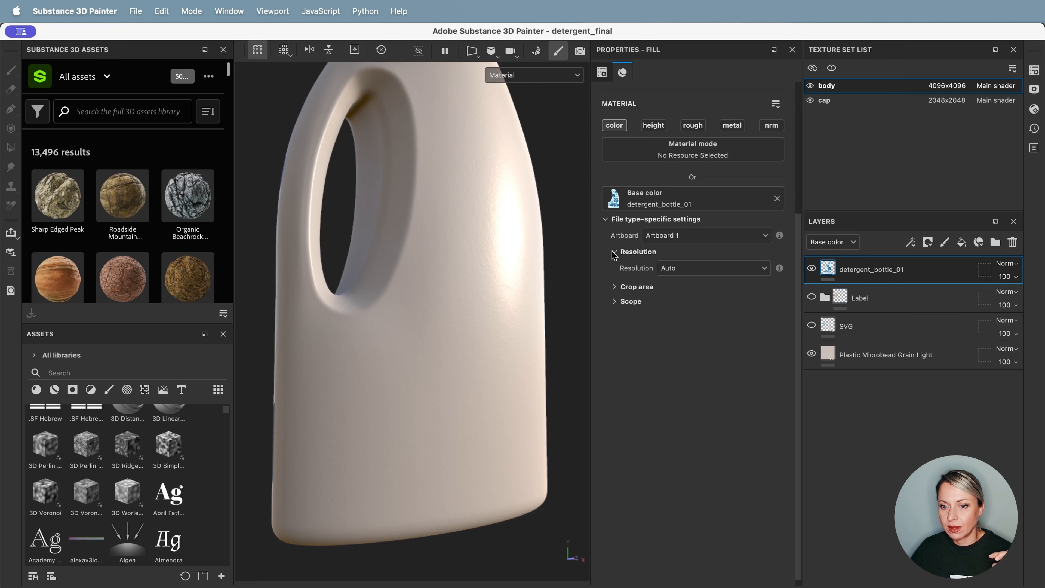
pyautogui.click(615, 301)
pyautogui.click(614, 287)
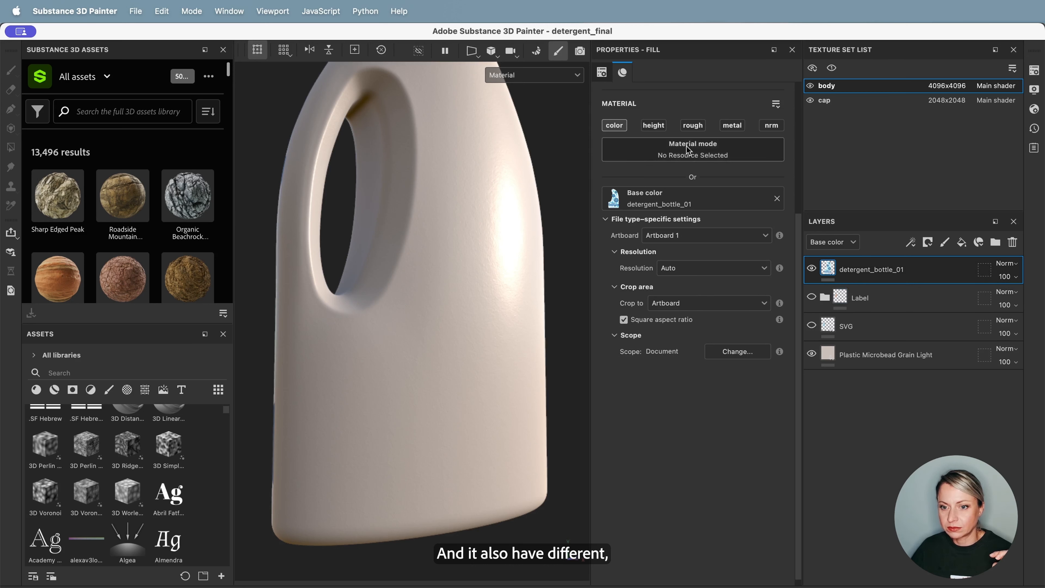
pyautogui.scroll(5, 702, 233)
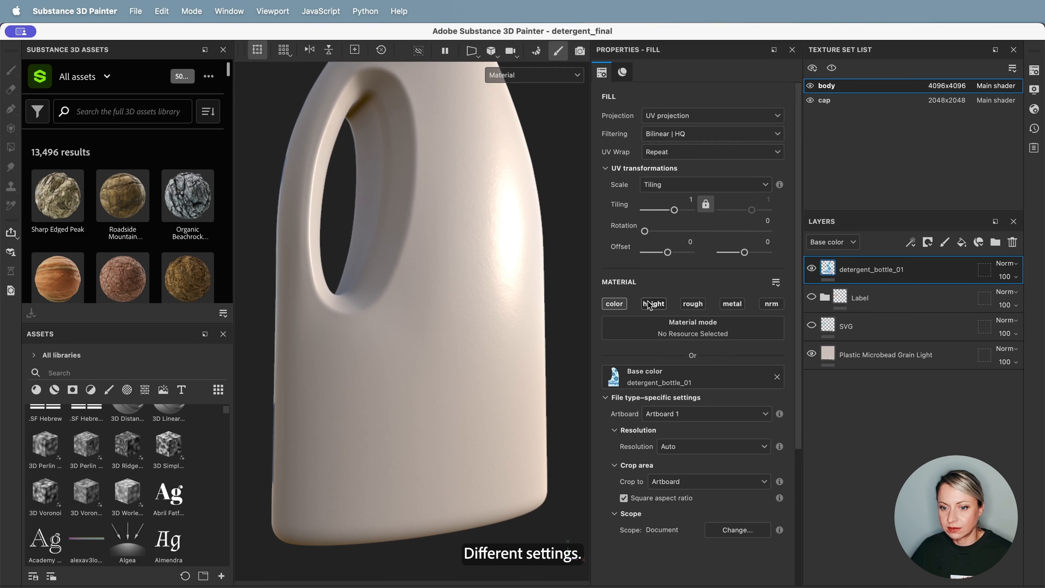
pyautogui.click(1013, 242)
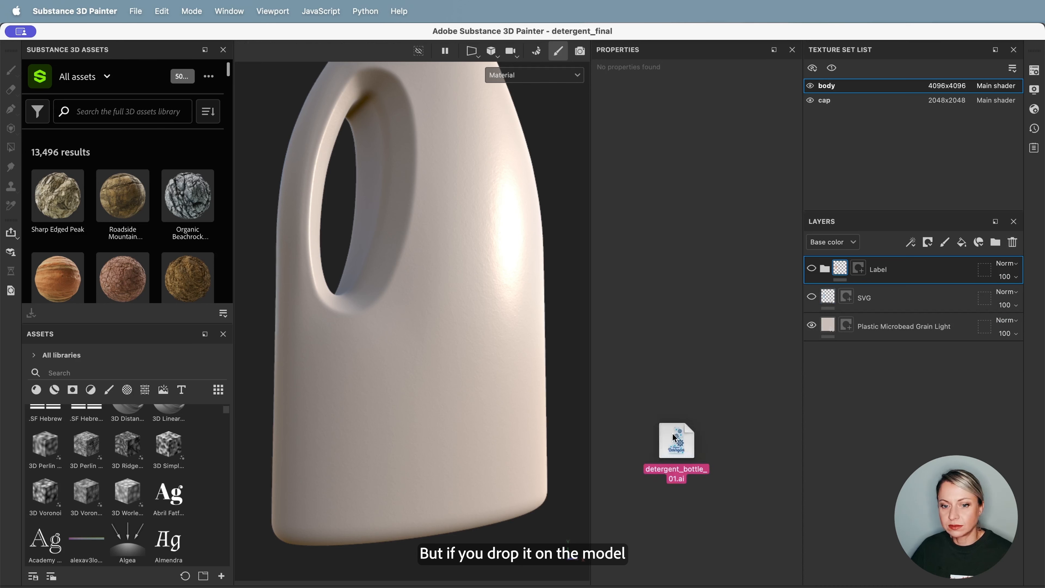
# Step: Try placing detergent_bottle_01.ai on the bottle as a warp-projected decal, and delete the Fill layer it adds
pyautogui.moveTo(677, 432); pyautogui.dragTo(421, 325)
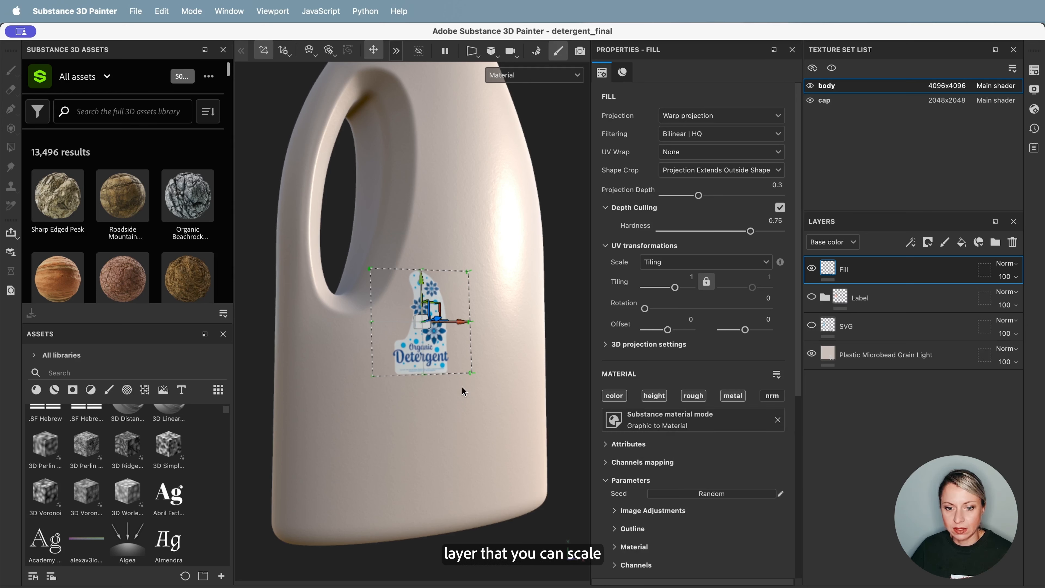
pyautogui.keyDown('alt'); pyautogui.moveTo(471, 367); pyautogui.dragTo(440, 365); pyautogui.keyUp('alt')
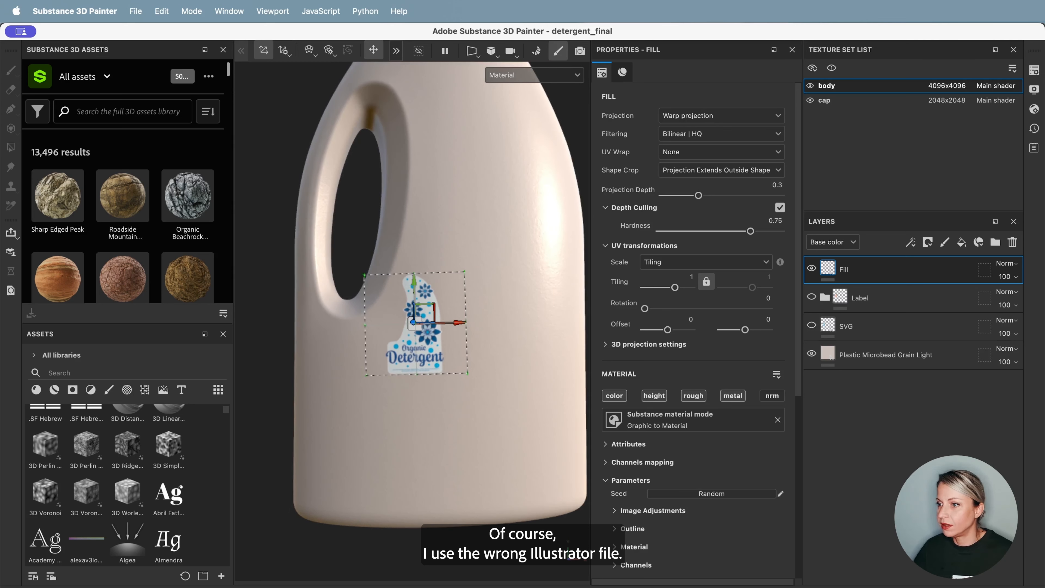
pyautogui.click(1013, 243)
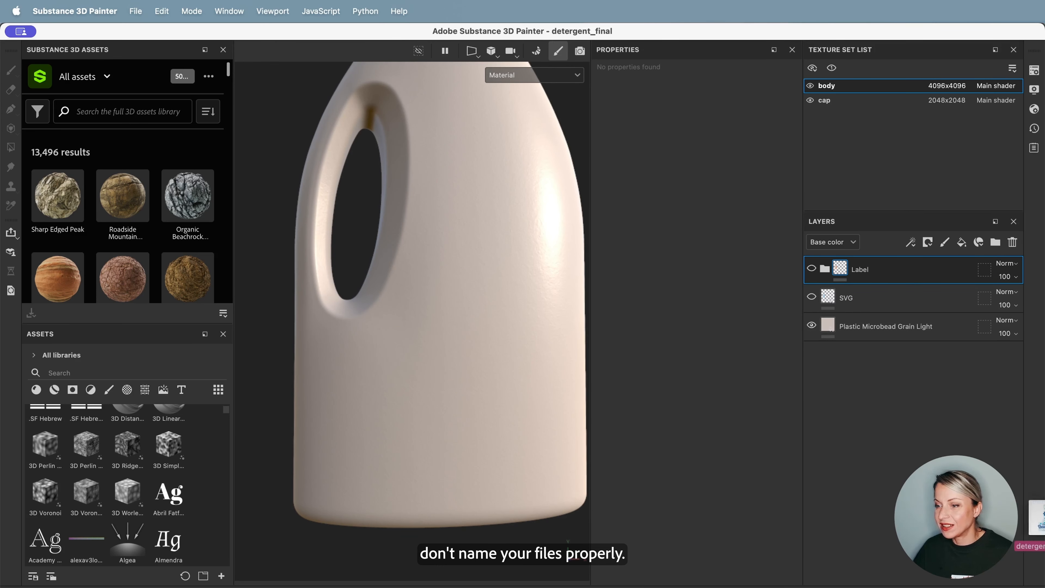
# Step: Place the new Illustrator label file on the middle of the bottle as a warp-projected decal and examine its outline
pyautogui.moveTo(442, 297); pyautogui.dragTo(440, 295)
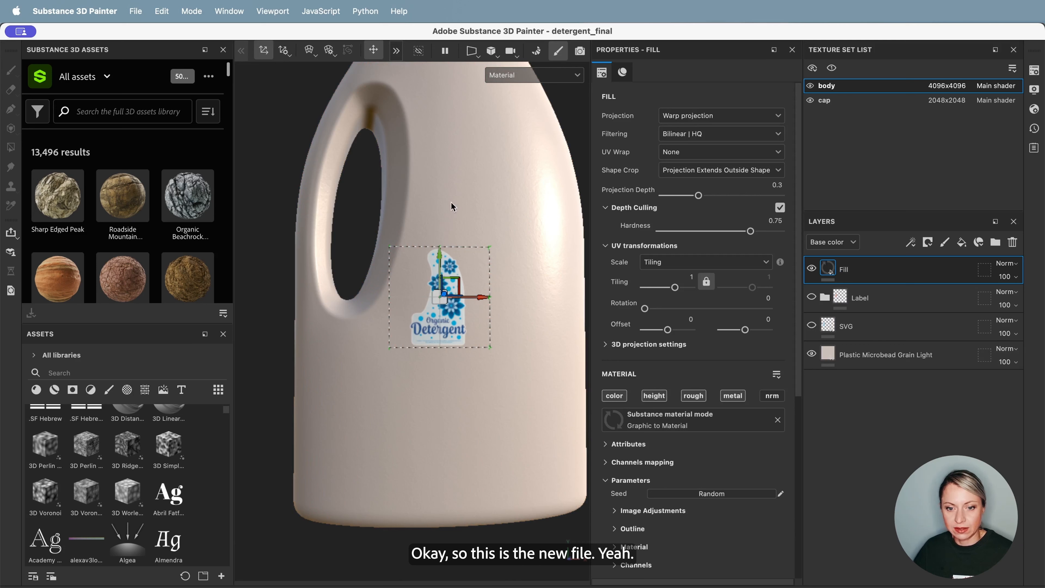
pyautogui.scroll(5, 424, 314)
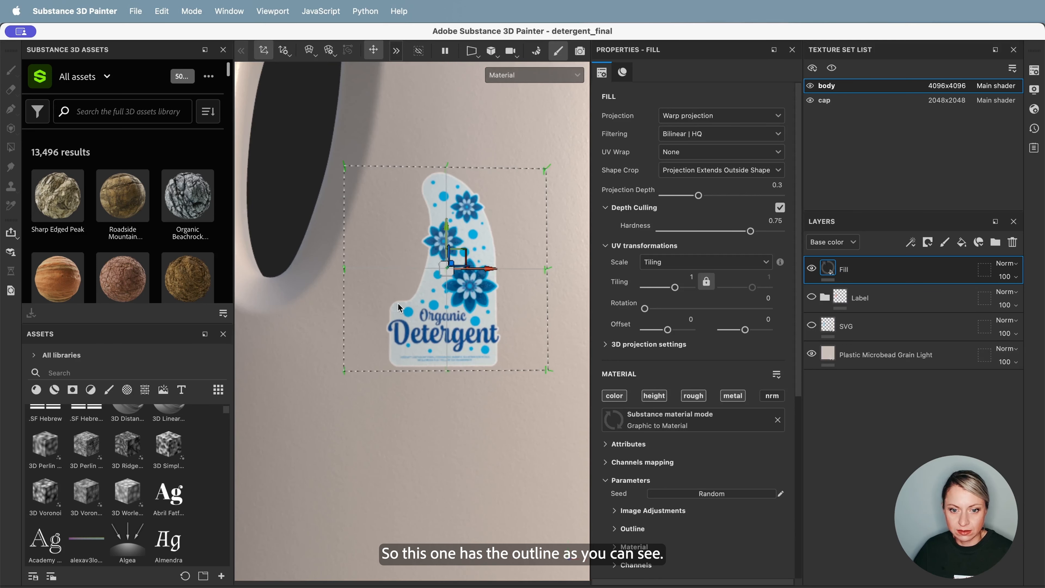
pyautogui.scroll(-6, 389, 365)
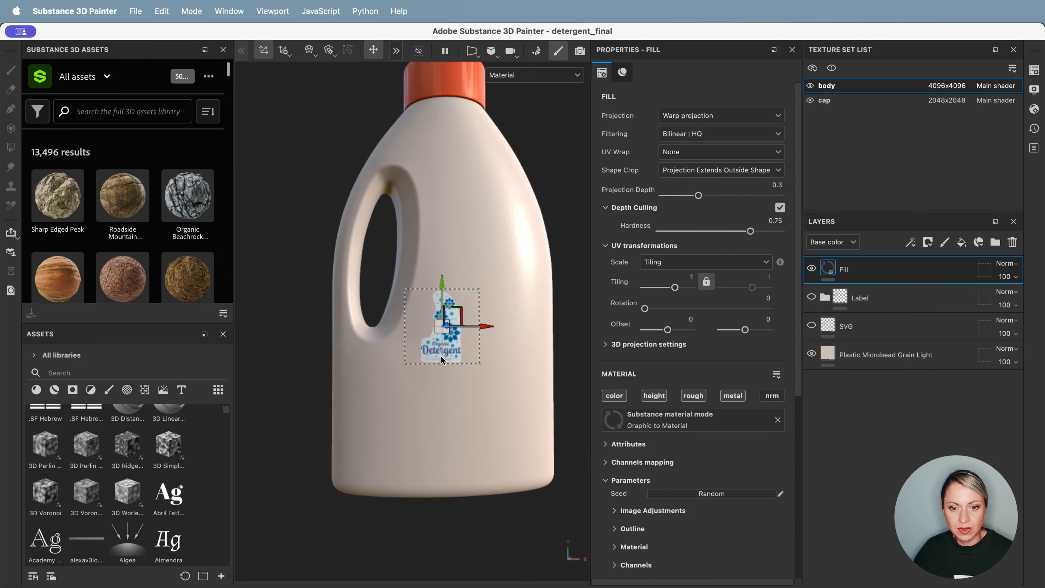
# Step: Hide the side panels and scale the label decal up evenly until it spans most of the bottle's body
pyautogui.keyDown('alt'); pyautogui.moveTo(442, 250); pyautogui.dragTo(422, 315, button='middle'); pyautogui.keyUp('alt')
pyautogui.keyDown('alt'); pyautogui.moveTo(422, 314); pyautogui.dragTo(446, 295); pyautogui.keyUp('alt')
pyautogui.press('Tab')
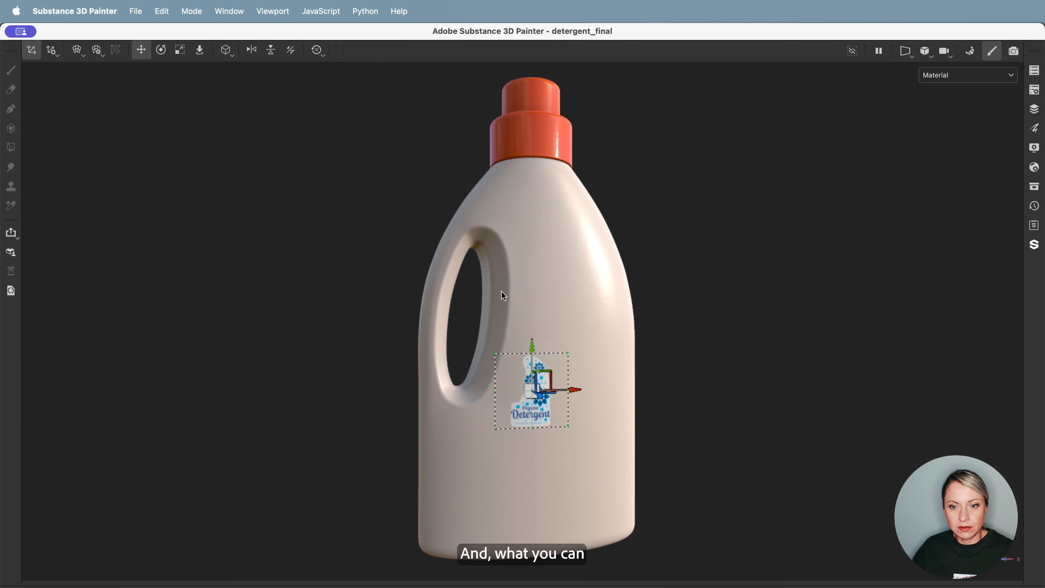
pyautogui.click(180, 50)
pyautogui.moveTo(551, 375); pyautogui.dragTo(608, 313)
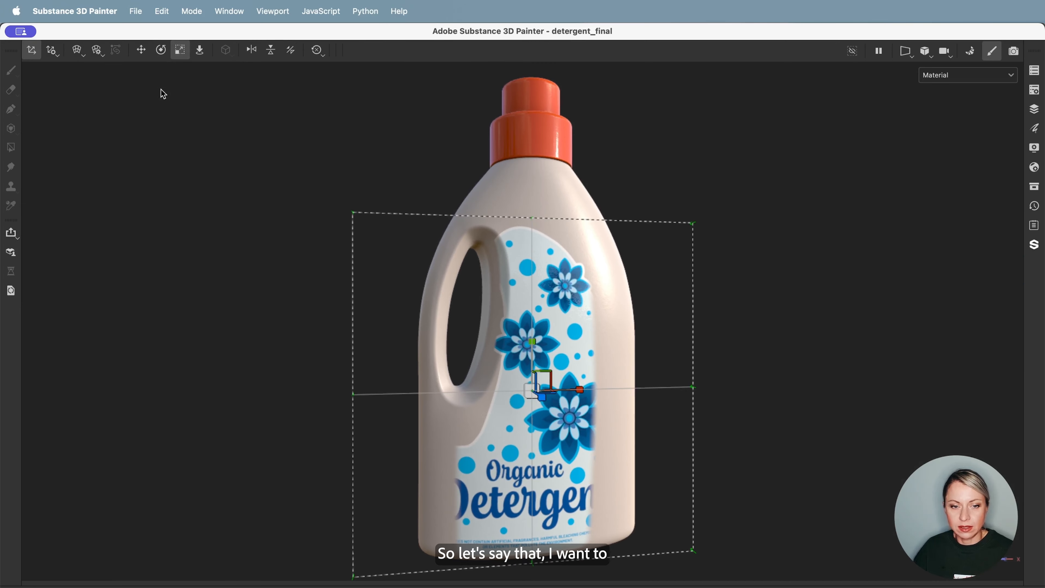
# Step: Move the label decal up and adjust it sideways until it sits on the front of the bottle's body
pyautogui.click(142, 50)
pyautogui.moveTo(534, 348); pyautogui.dragTo(534, 318)
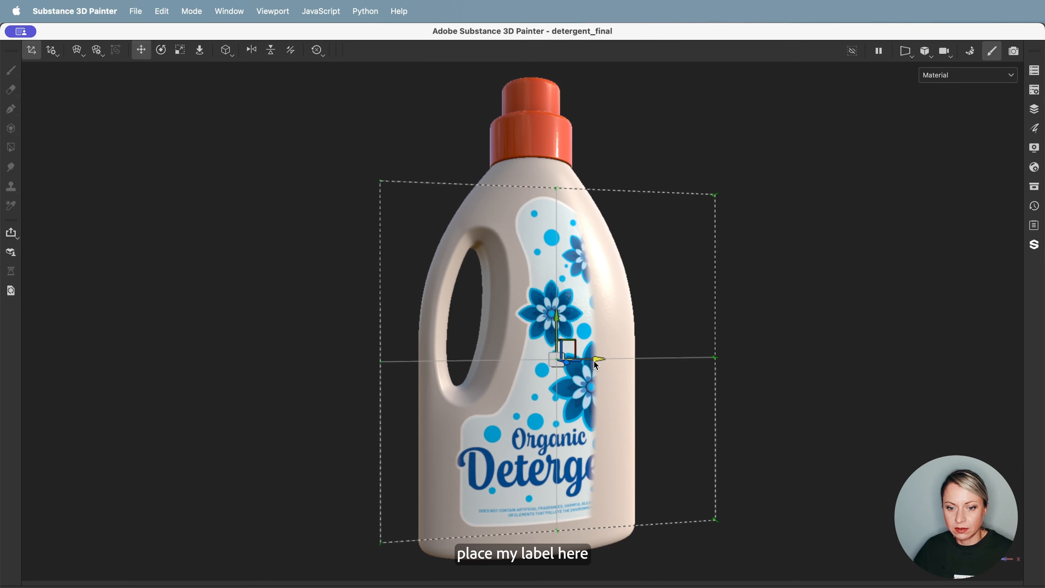
pyautogui.keyDown('alt'); pyautogui.moveTo(589, 360); pyautogui.dragTo(513, 378); pyautogui.keyUp('alt')
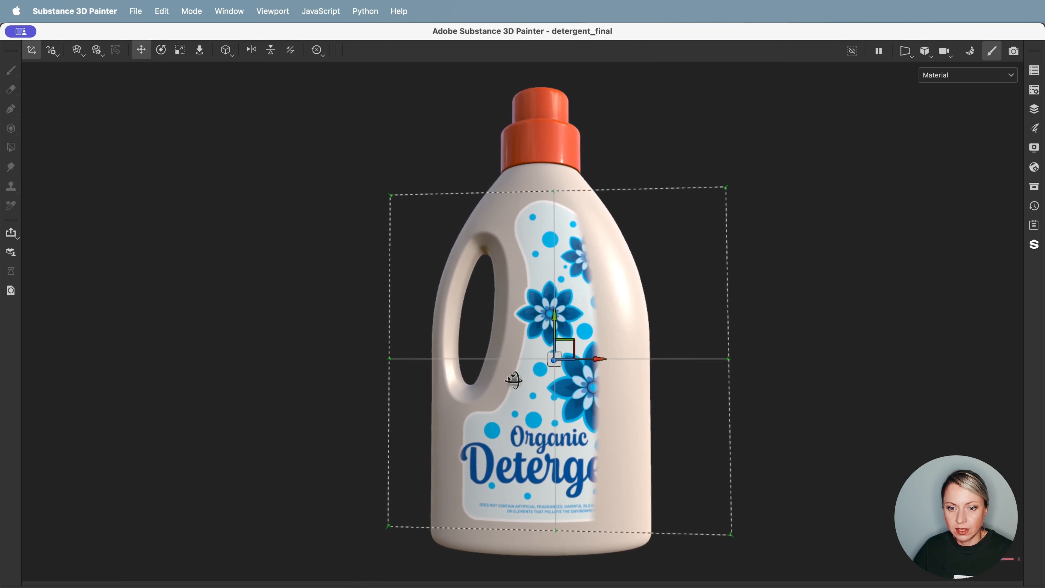
pyautogui.moveTo(550, 317); pyautogui.dragTo(550, 323)
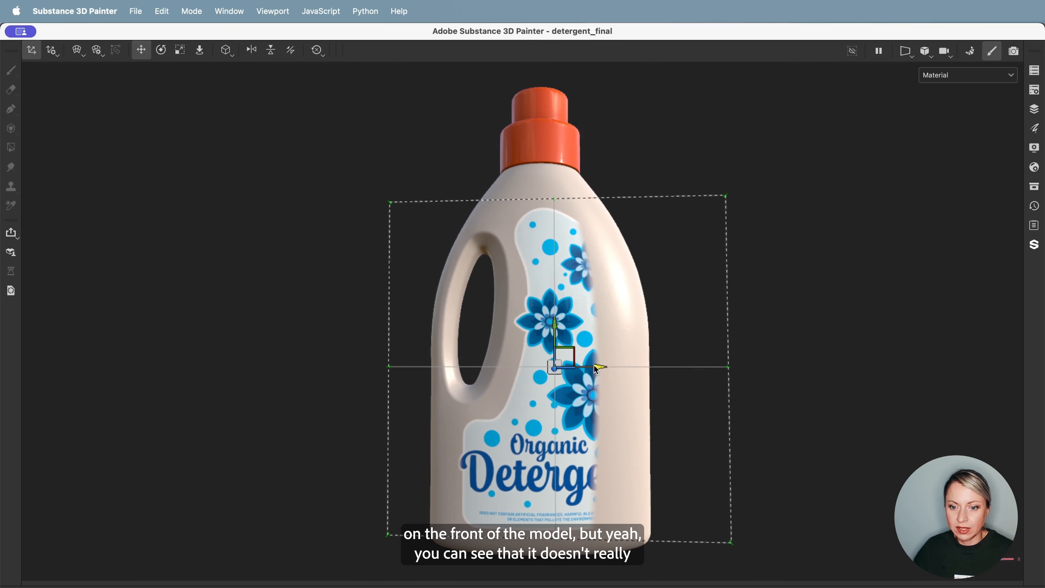
pyautogui.moveTo(593, 367); pyautogui.dragTo(588, 366)
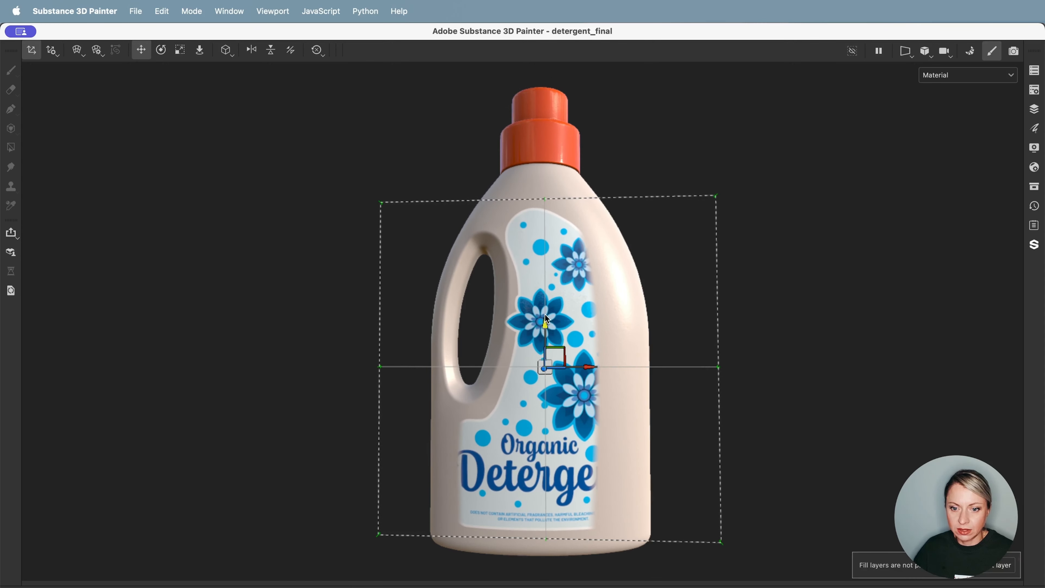
# Step: Scale the label decal up slightly and evenly, and nudge it upward on the bottle's front
pyautogui.moveTo(547, 336); pyautogui.dragTo(566, 340)
pyautogui.click(180, 51)
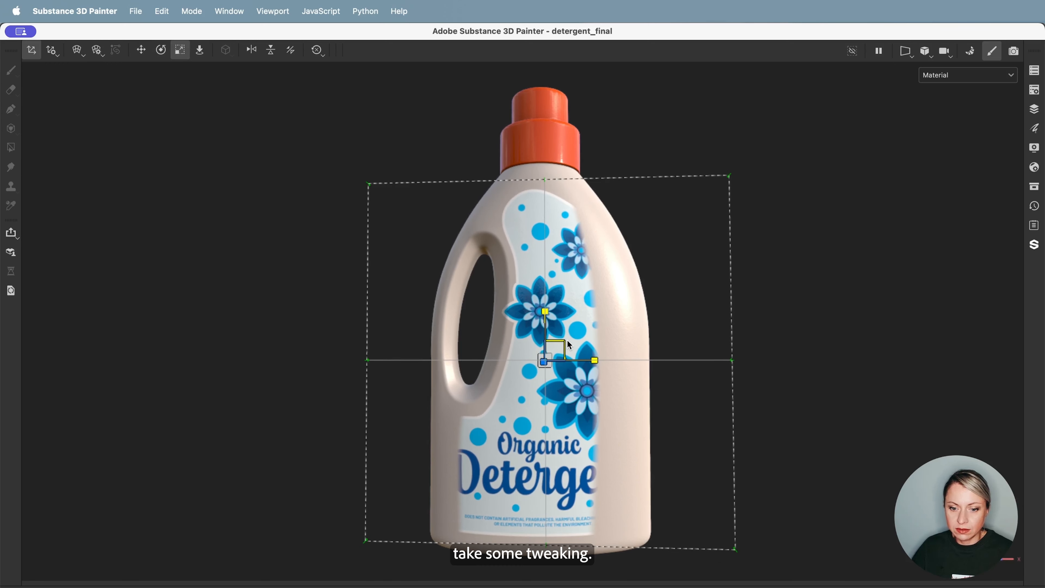
pyautogui.click(141, 51)
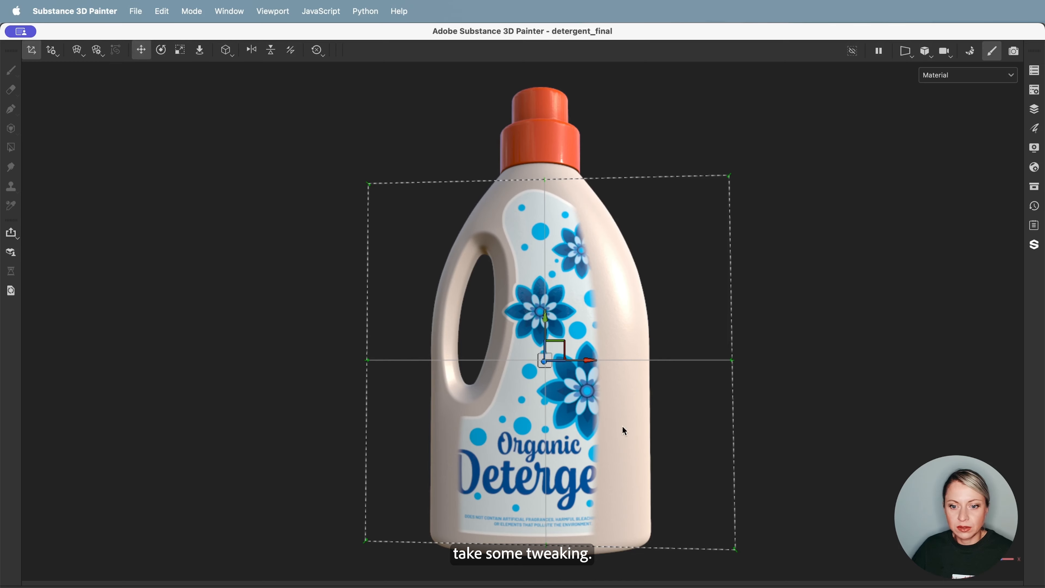
pyautogui.moveTo(547, 321); pyautogui.dragTo(546, 319)
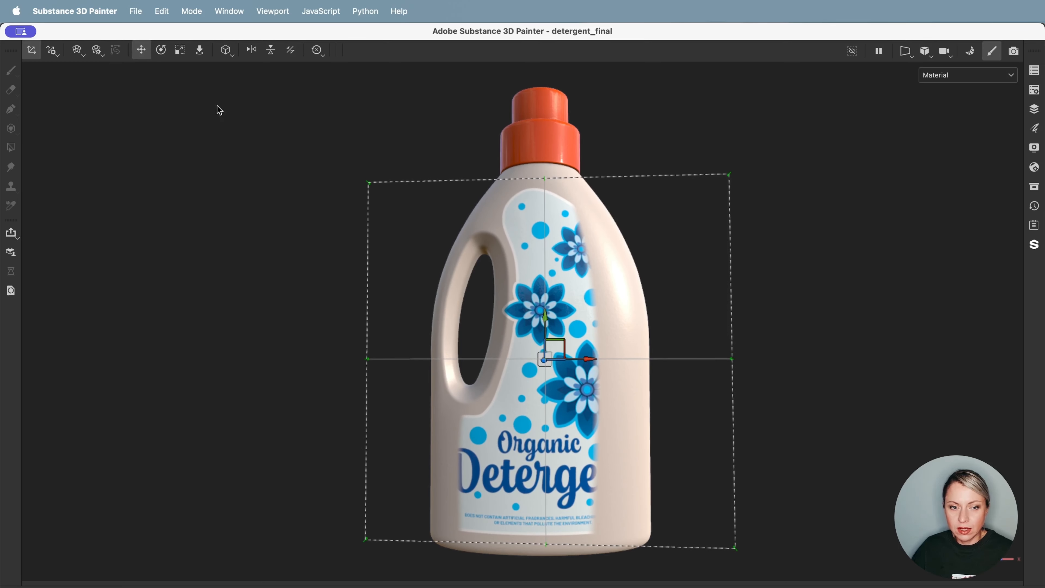
# Step: Bring back the side panels and set the decal's projection depth to 1 and depth culling hardness to 1
pyautogui.press('Tab')
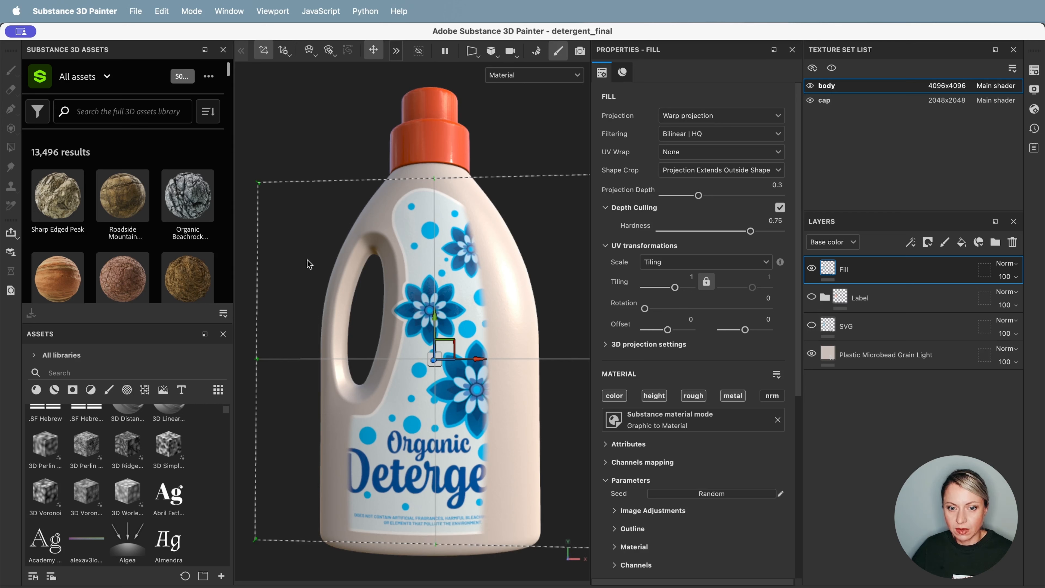
pyautogui.moveTo(699, 196); pyautogui.dragTo(792, 195)
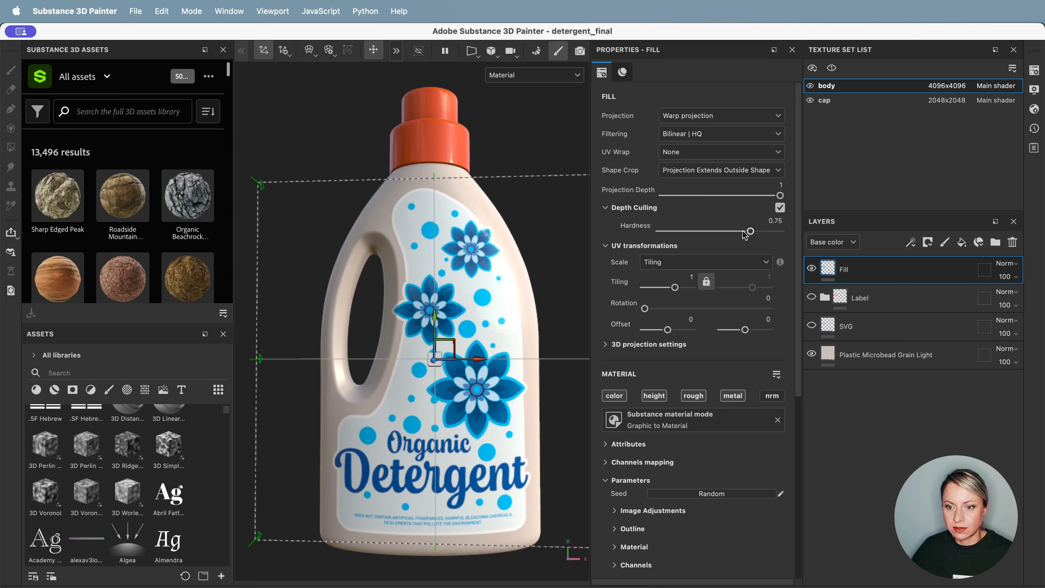
pyautogui.moveTo(750, 234); pyautogui.dragTo(793, 237)
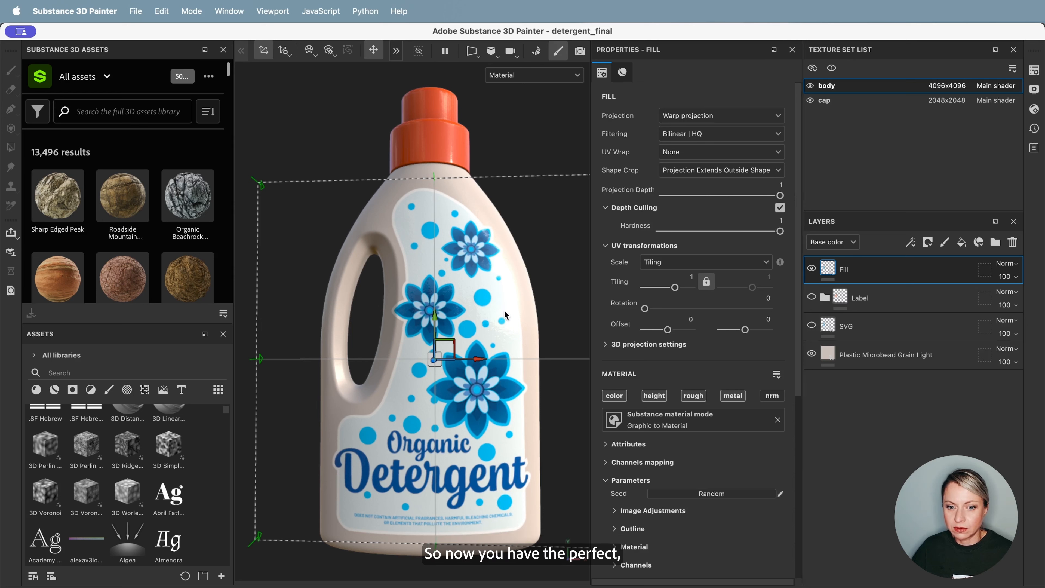
# Step: Enlarge the label decal slightly and reposition it with the side panels hidden so its outline follows the bottle's front, and restore the panels
pyautogui.moveTo(480, 362); pyautogui.dragTo(475, 363)
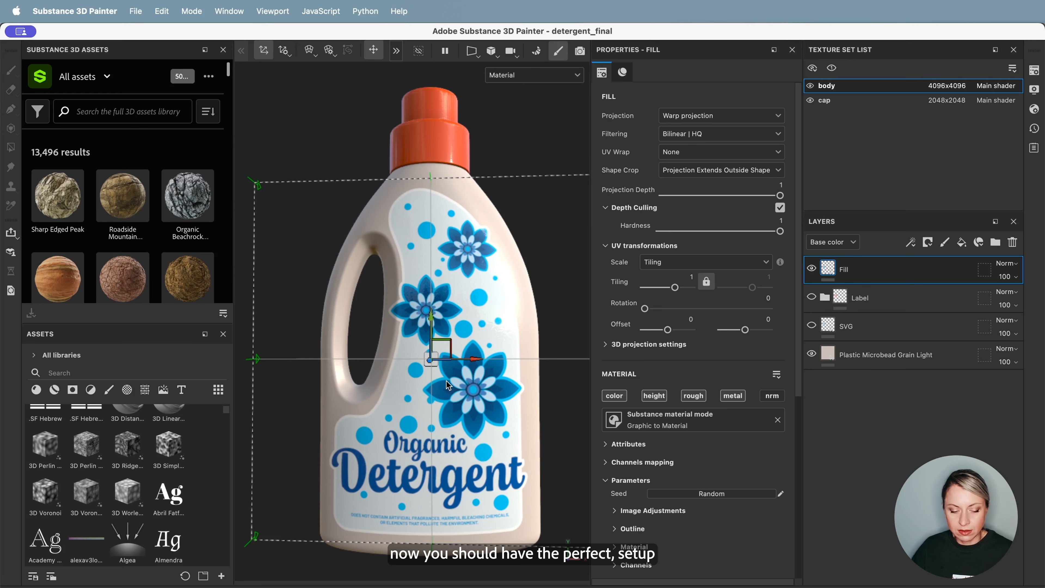
pyautogui.keyDown('alt'); pyautogui.moveTo(429, 340); pyautogui.dragTo(485, 362); pyautogui.keyUp('alt')
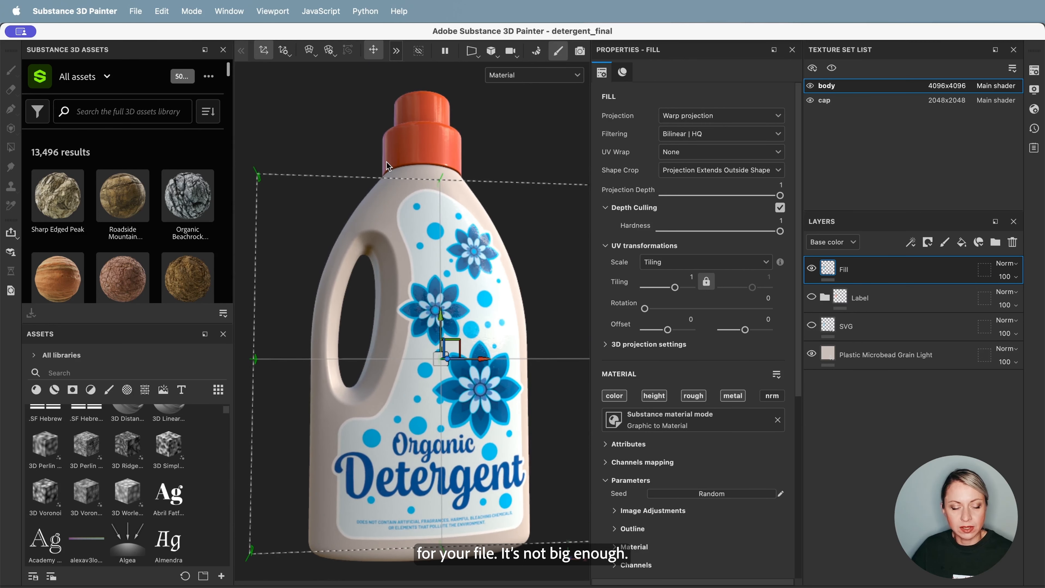
pyautogui.press('Tab')
pyautogui.click(180, 50)
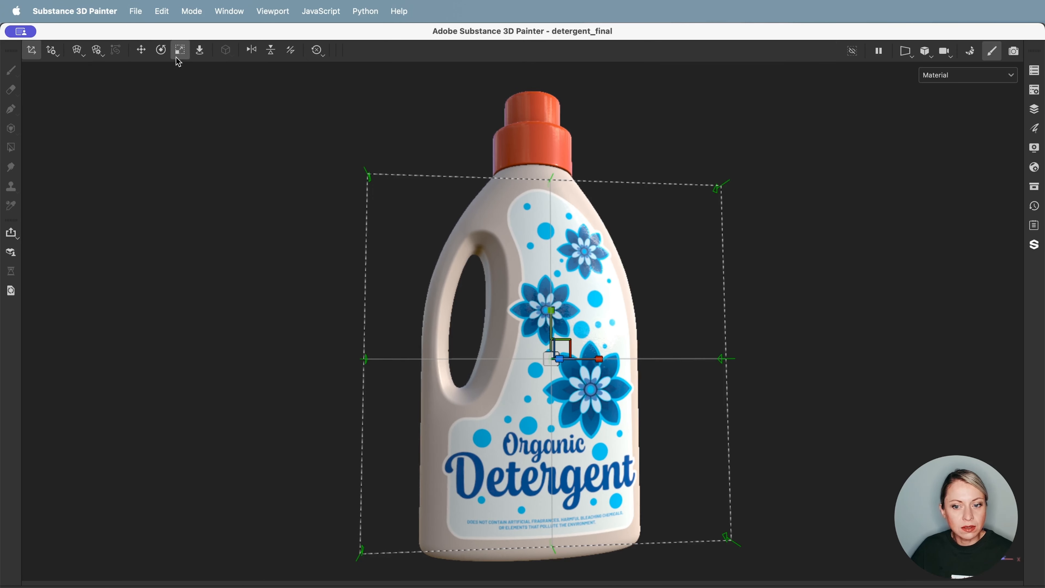
pyautogui.moveTo(575, 345); pyautogui.dragTo(590, 361)
pyautogui.click(142, 50)
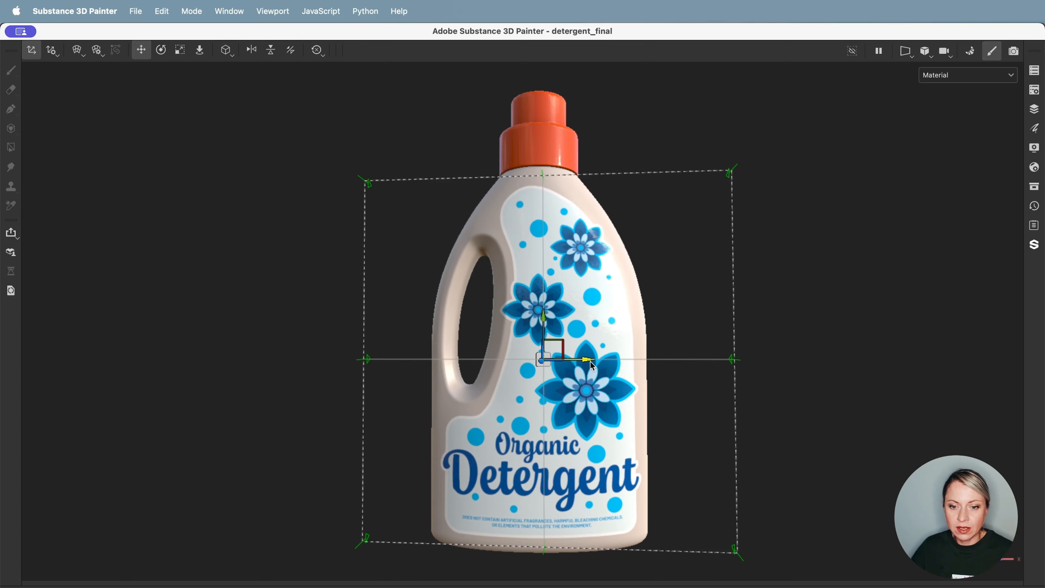
pyautogui.moveTo(545, 323); pyautogui.dragTo(546, 322)
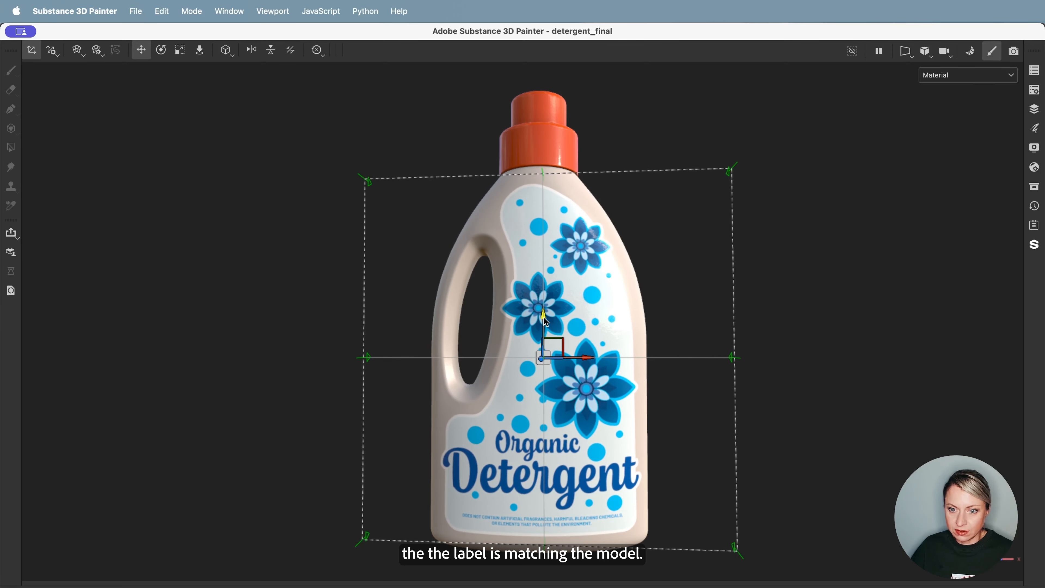
pyautogui.press('Tab')
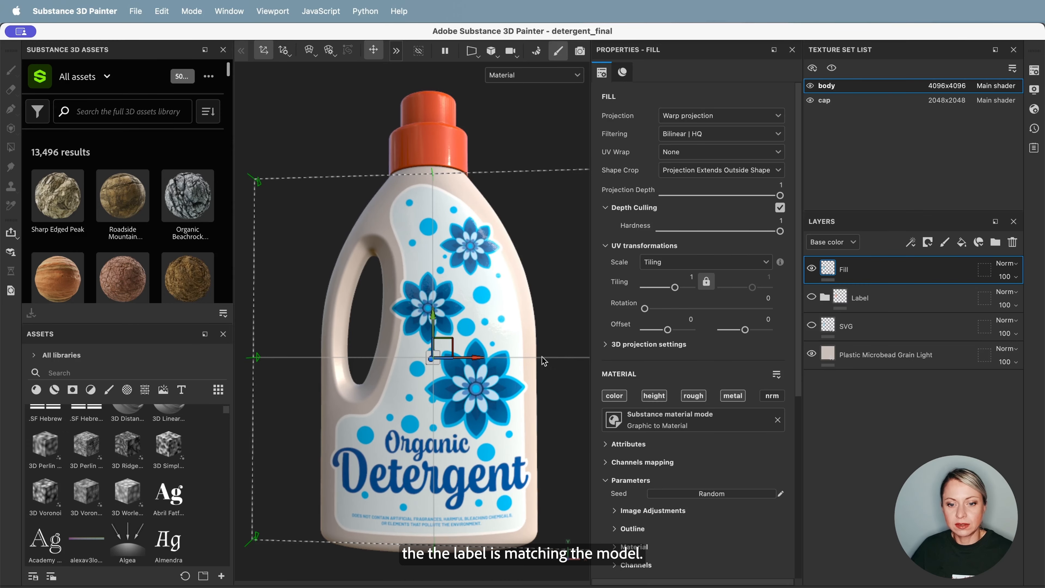
# Step: Examine the label on the bottle from an angle and review its Graphic to Material parameters and image input settings
pyautogui.keyDown('alt'); pyautogui.moveTo(408, 398); pyautogui.dragTo(443, 401); pyautogui.keyUp('alt')
pyautogui.keyDown('alt'); pyautogui.moveTo(447, 390); pyautogui.dragTo(456, 380, button='middle'); pyautogui.keyUp('alt')
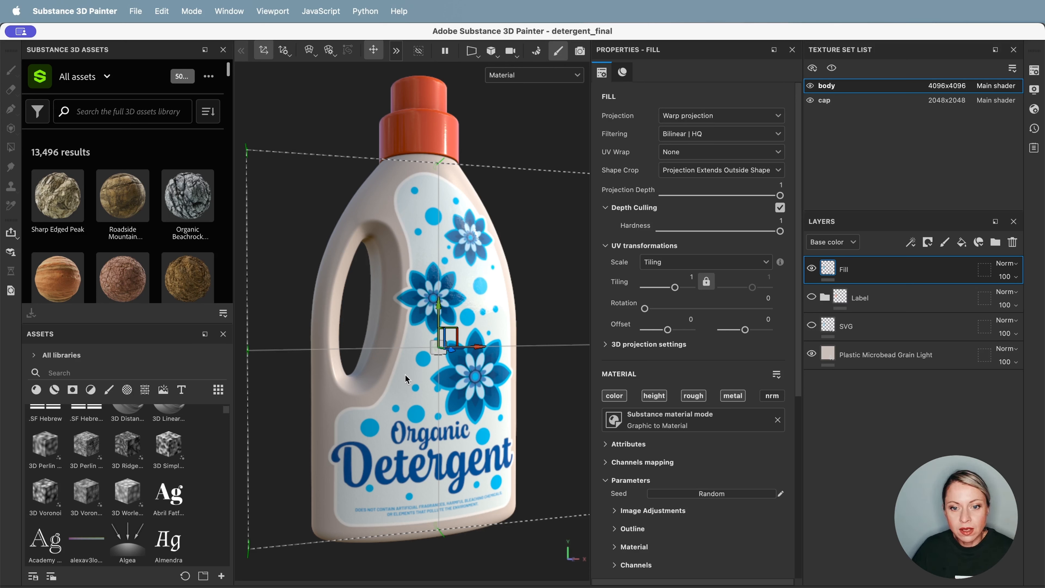
pyautogui.moveTo(472, 366)
pyautogui.keyDown('alt'); pyautogui.mouseDown()
pyautogui.moveTo(452, 342)
pyautogui.moveTo(490, 343)
pyautogui.moveTo(477, 356)
pyautogui.mouseUp(); pyautogui.keyUp('alt')
pyautogui.keyDown('alt'); pyautogui.moveTo(477, 353); pyautogui.dragTo(468, 349, button='middle'); pyautogui.keyUp('alt')
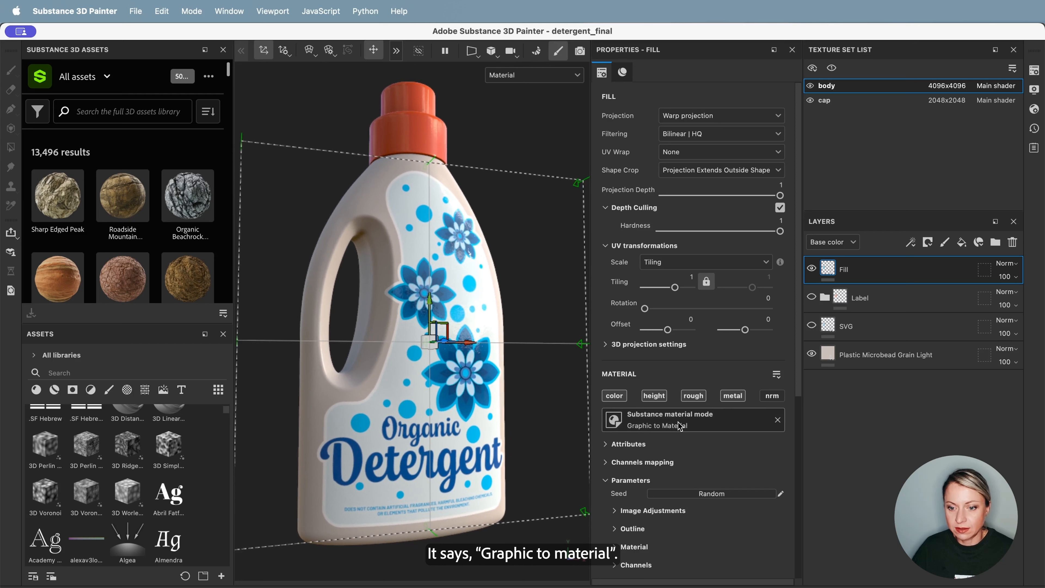
pyautogui.scroll(-7, 663, 428)
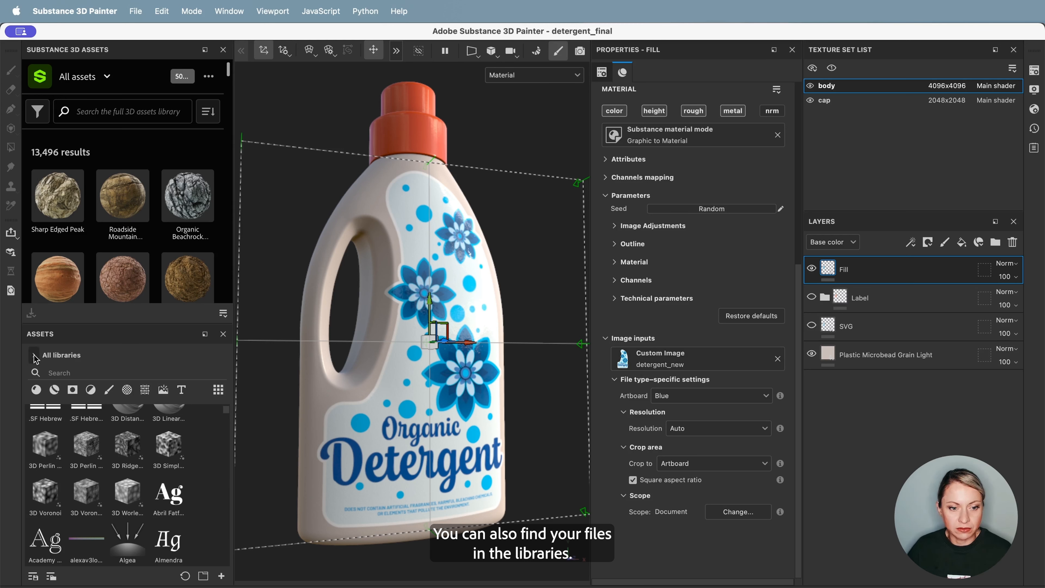
# Step: Look up the imported Illustrator files among the Project assets, and return the asset list to All libraries
pyautogui.click(145, 390)
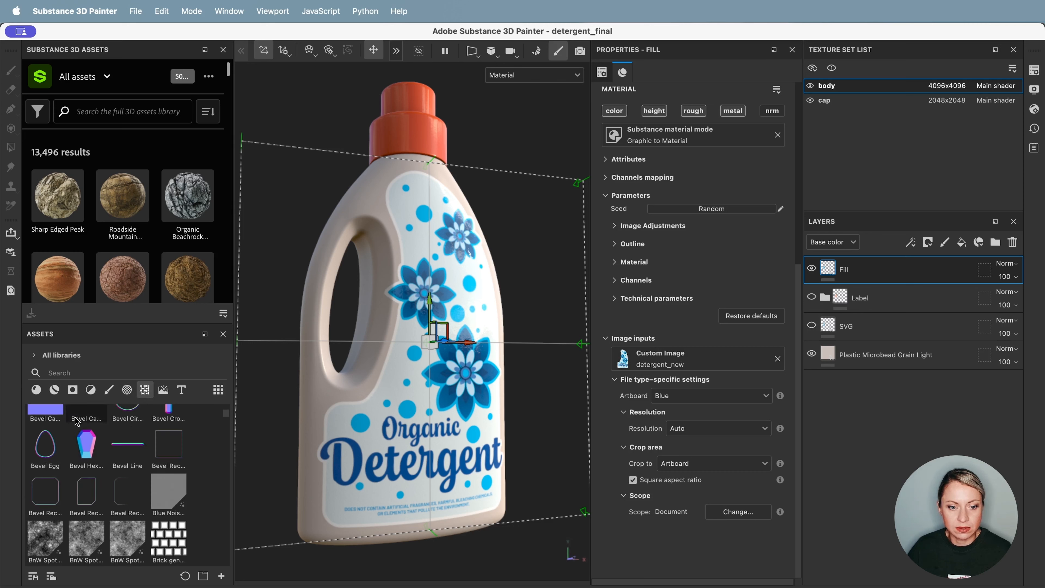
pyautogui.click(37, 357)
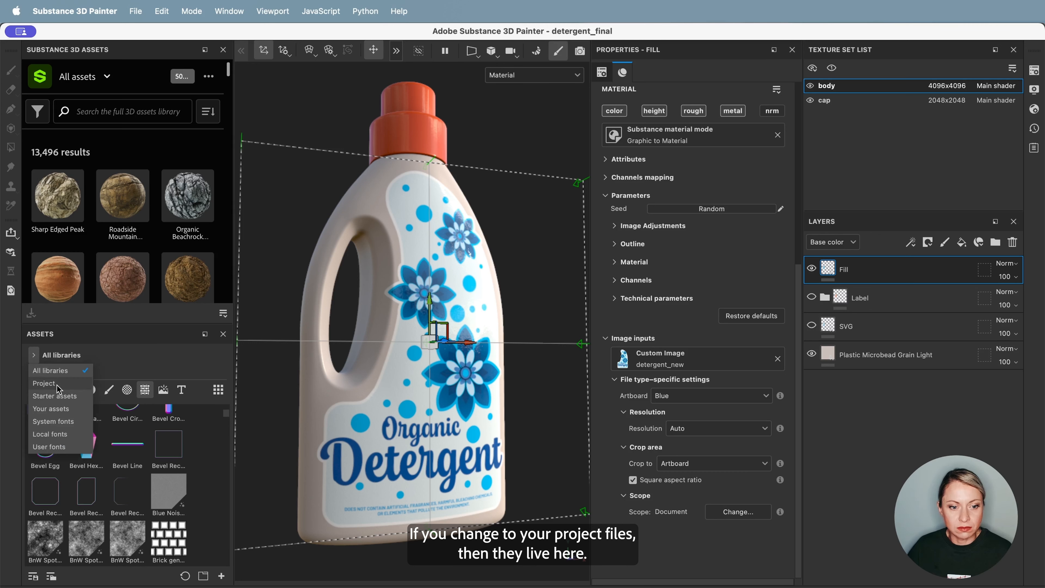
pyautogui.click(45, 381)
pyautogui.scroll(3, 116, 484)
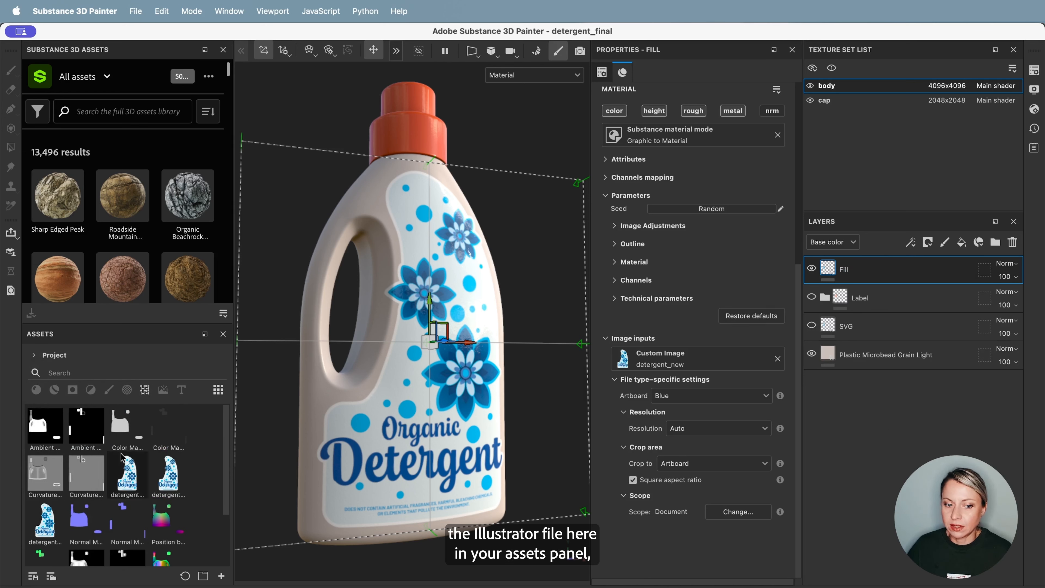
pyautogui.click(34, 356)
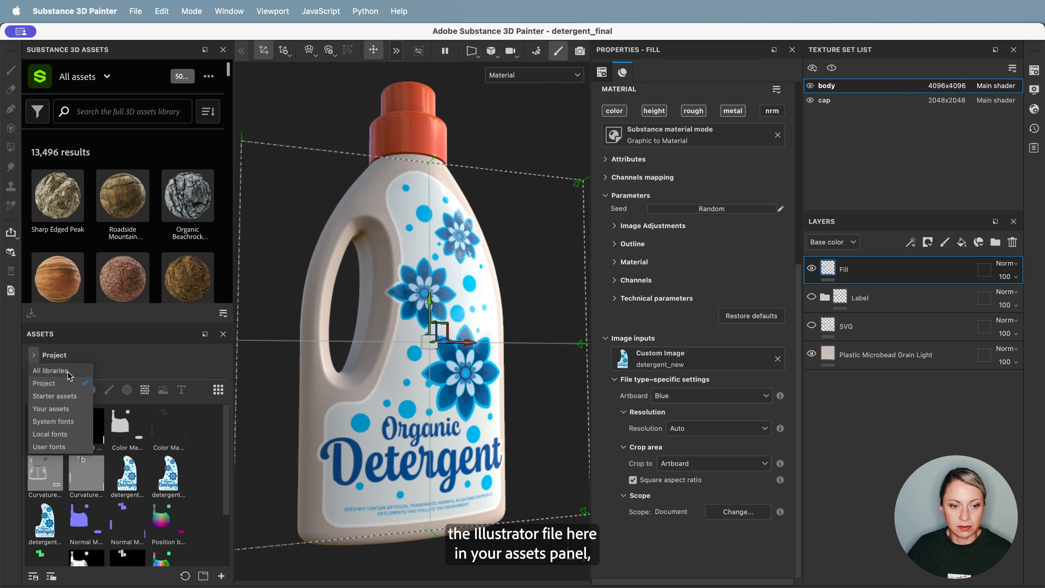
pyautogui.click(66, 371)
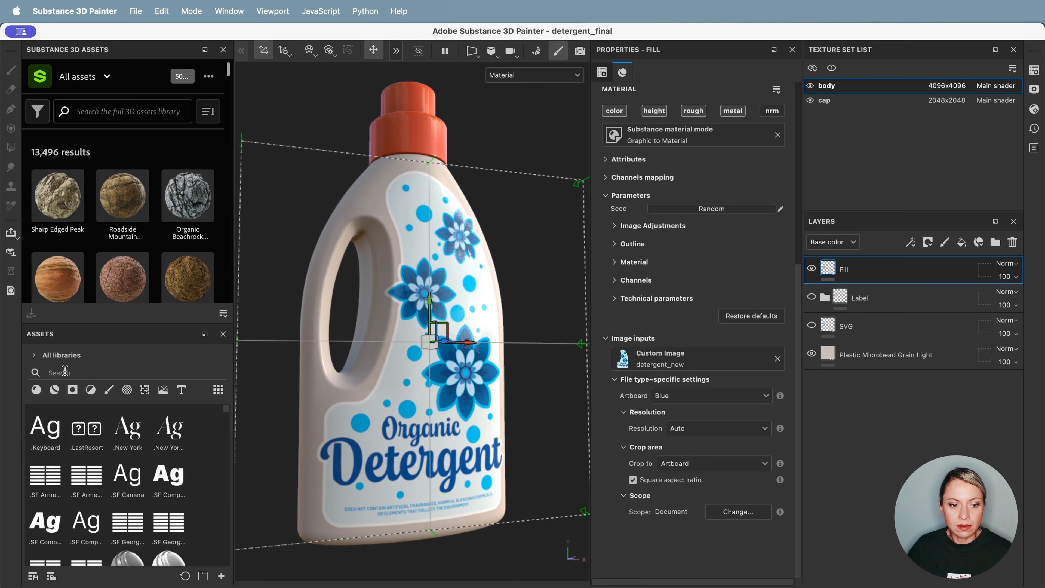
pyautogui.moveTo(147, 429)
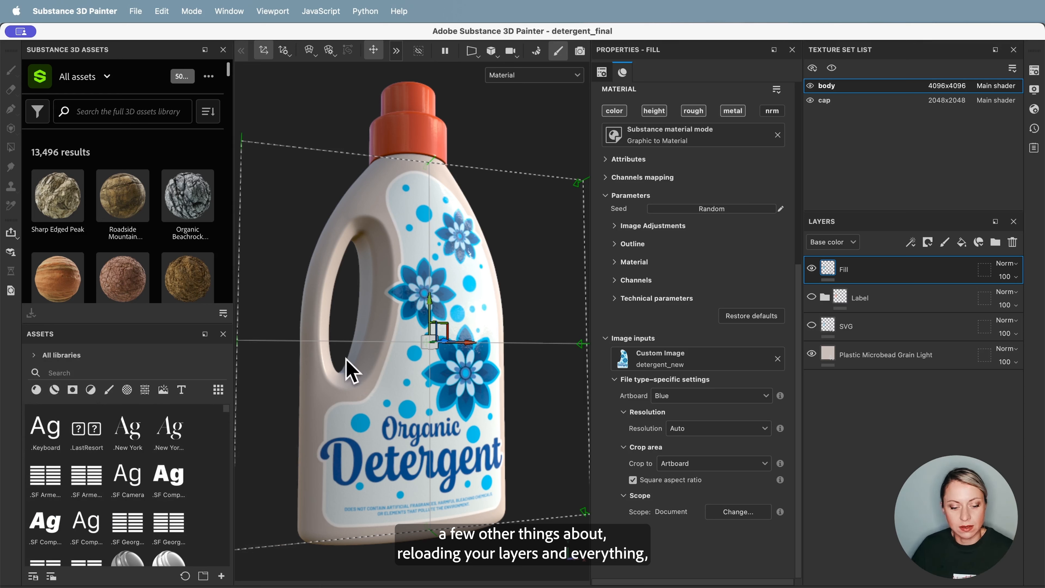
# Step: Create a new layer folder above the Label folder and put the label's Fill layer inside it
pyautogui.keyDown('alt'); pyautogui.moveTo(435, 367); pyautogui.dragTo(450, 343); pyautogui.keyUp('alt')
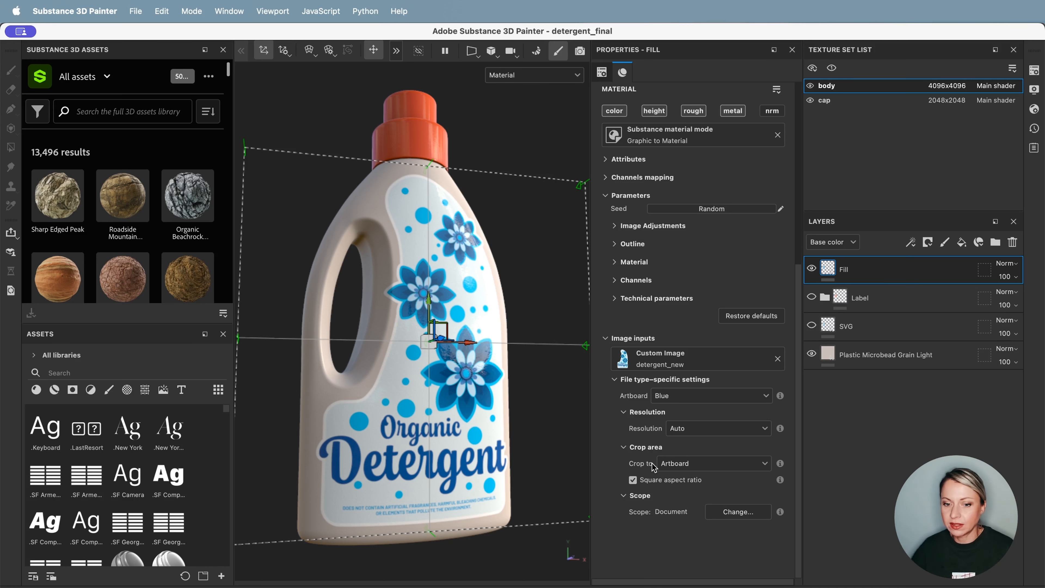
pyautogui.click(995, 244)
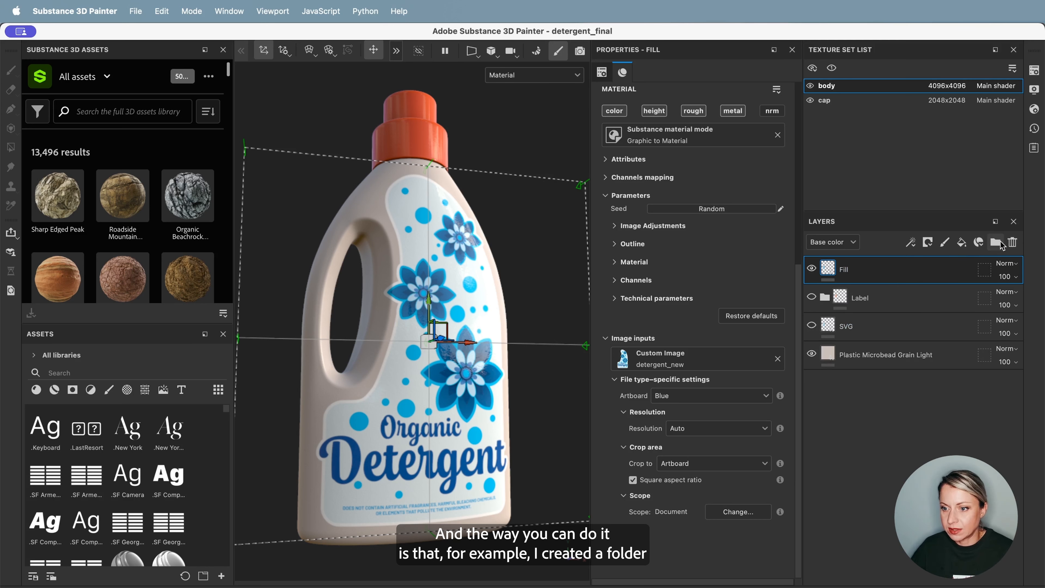
pyautogui.moveTo(872, 304); pyautogui.dragTo(873, 275)
pyautogui.click(868, 304)
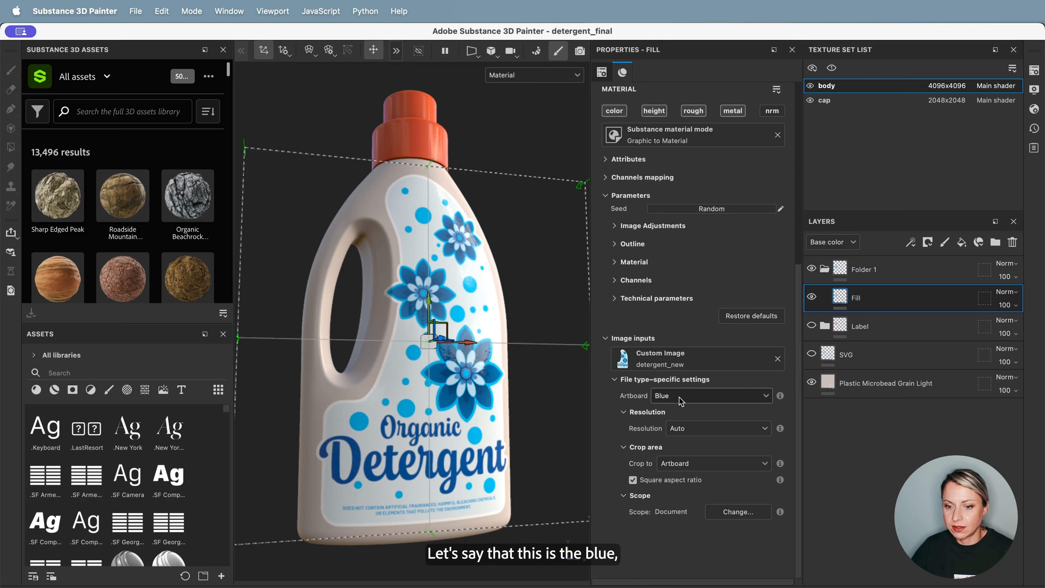
# Step: Keep the Blue artboard and limit the Fill layer's scope to the Fill of the background element
pyautogui.click(688, 403)
pyautogui.click(663, 406)
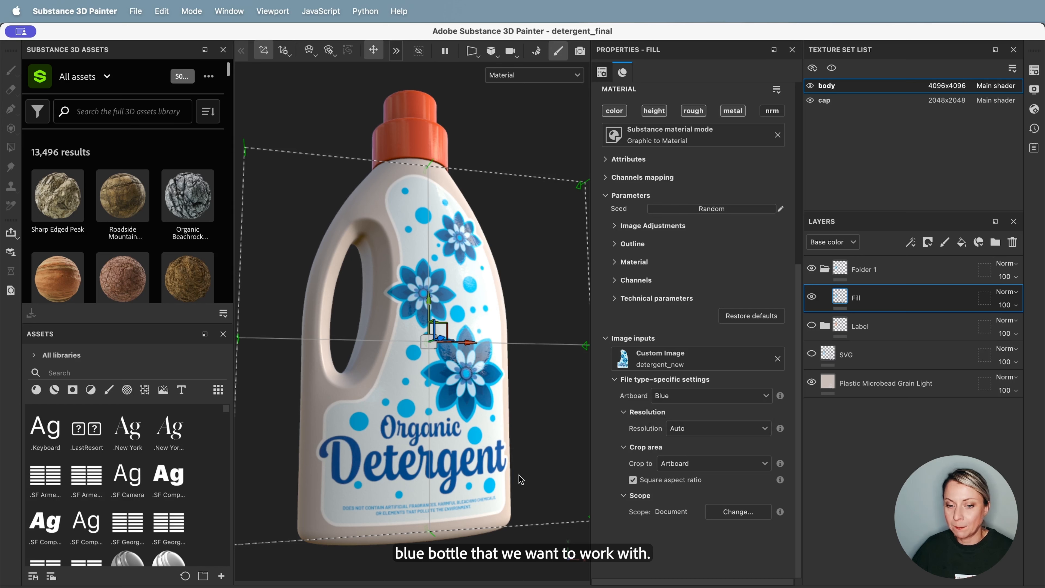
pyautogui.click(732, 518)
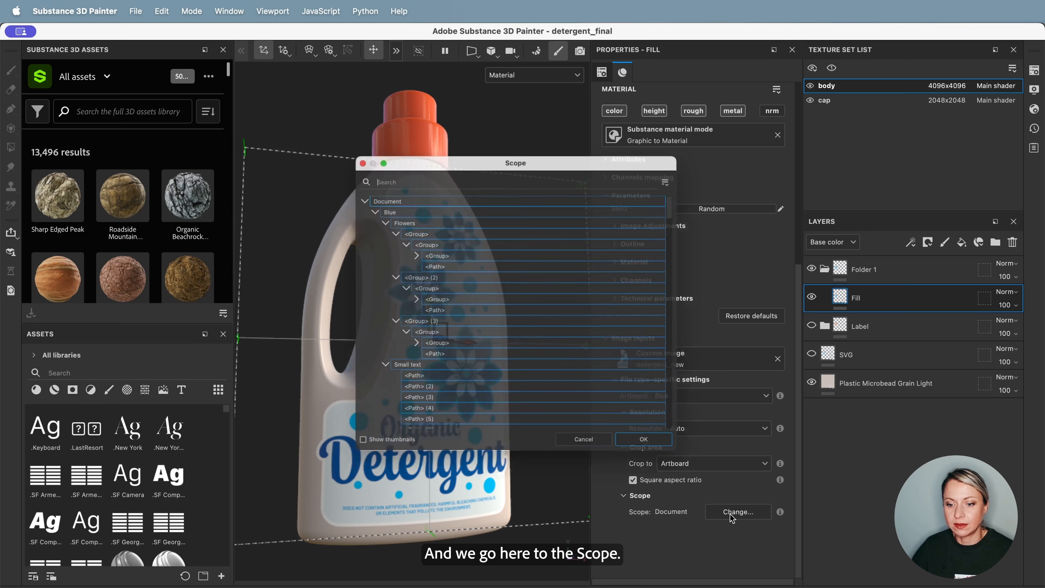
pyautogui.click(364, 210)
pyautogui.click(364, 223)
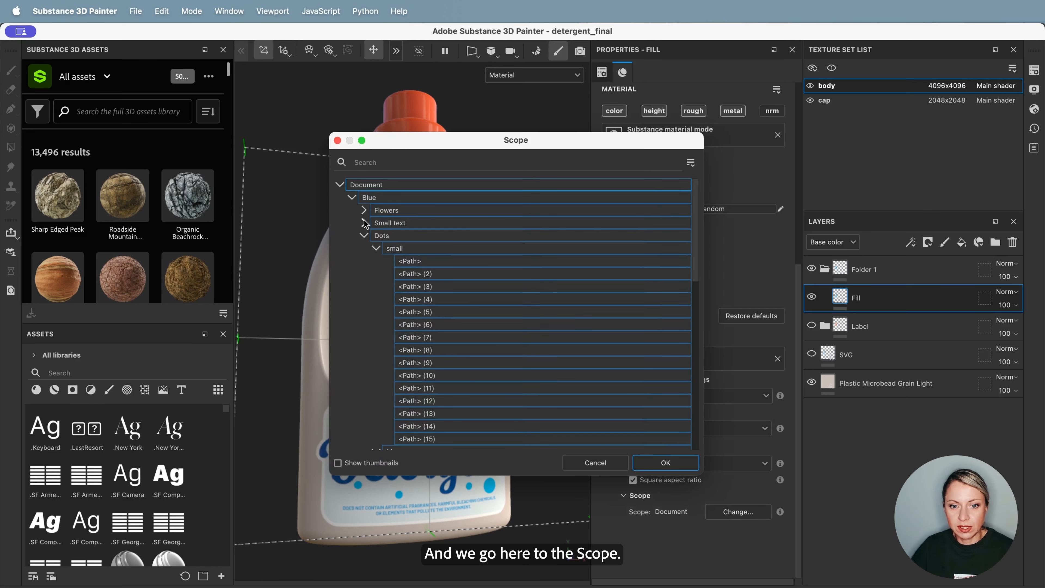
pyautogui.click(364, 236)
pyautogui.click(364, 248)
pyautogui.click(364, 261)
pyautogui.click(412, 261)
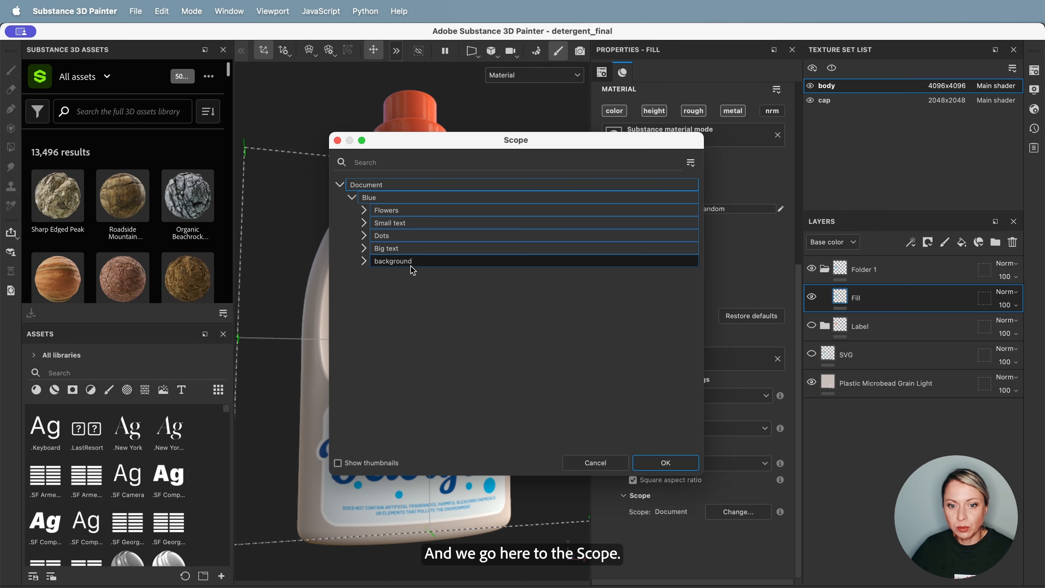
pyautogui.click(364, 261)
pyautogui.click(407, 287)
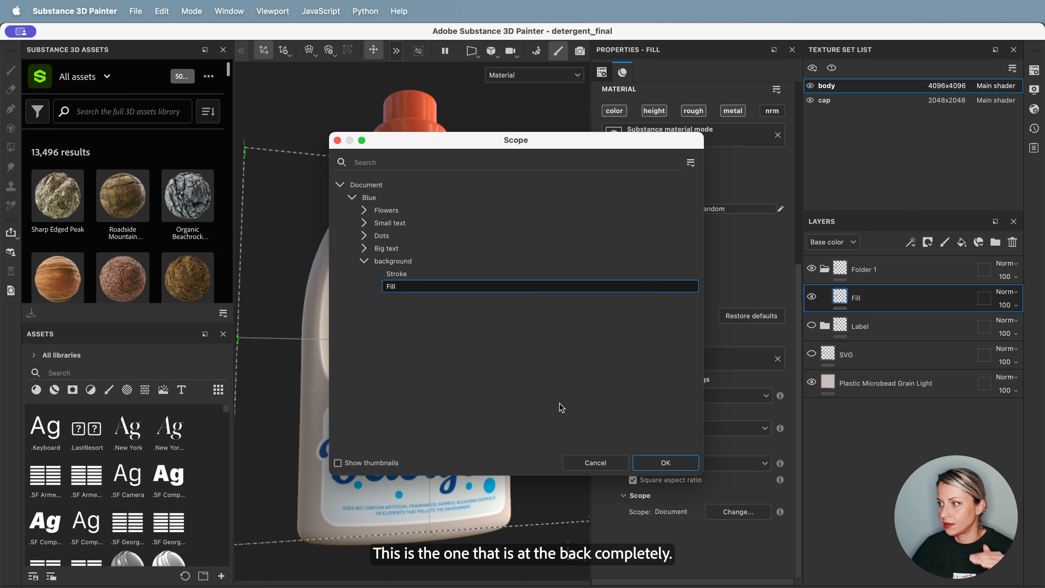
pyautogui.click(645, 462)
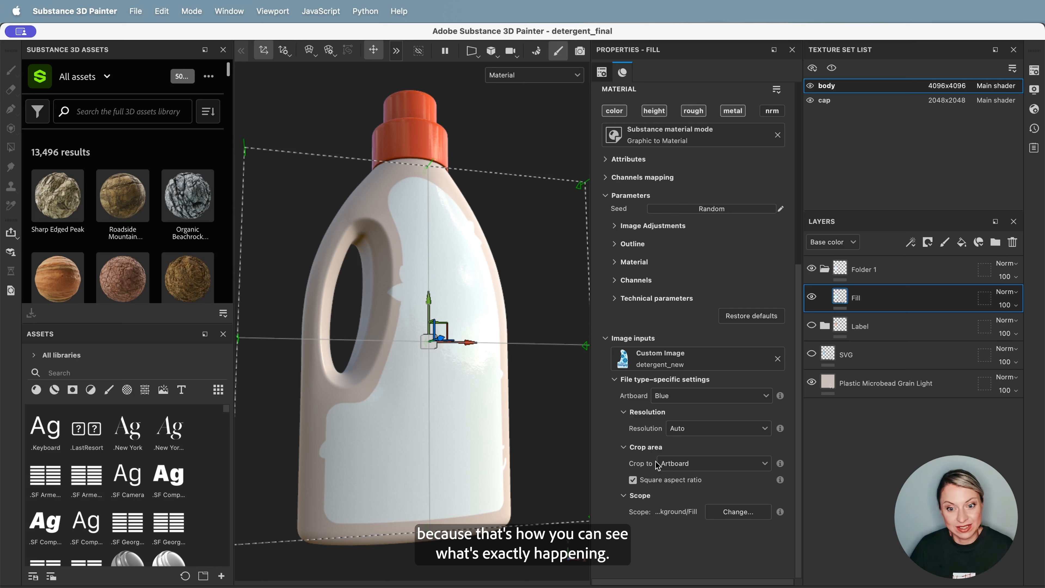
pyautogui.keyDown('alt'); pyautogui.moveTo(477, 473); pyautogui.dragTo(450, 436); pyautogui.keyUp('alt')
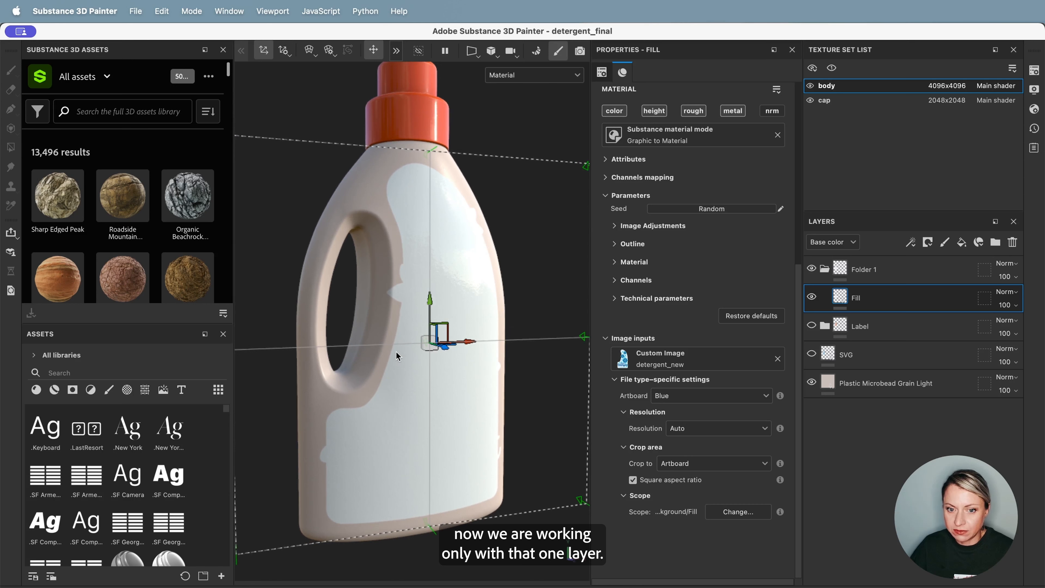
# Step: Set the background Fill layer's material Roughness to about 0.24 and its Height to 0.53
pyautogui.click(614, 262)
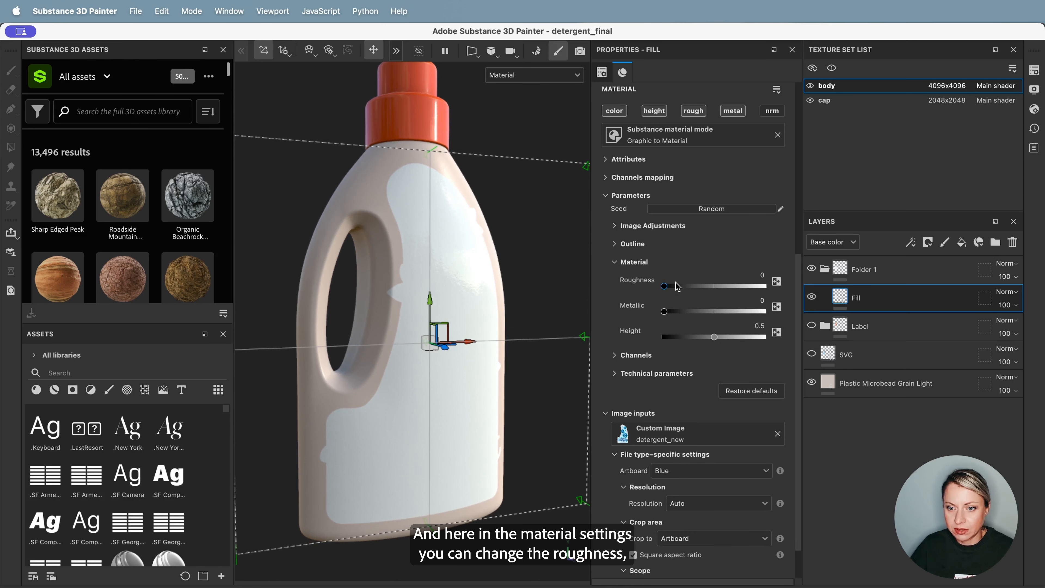
pyautogui.moveTo(676, 287)
pyautogui.mouseDown()
pyautogui.moveTo(688, 289)
pyautogui.moveTo(681, 315)
pyautogui.moveTo(708, 319)
pyautogui.moveTo(640, 314)
pyautogui.mouseUp()
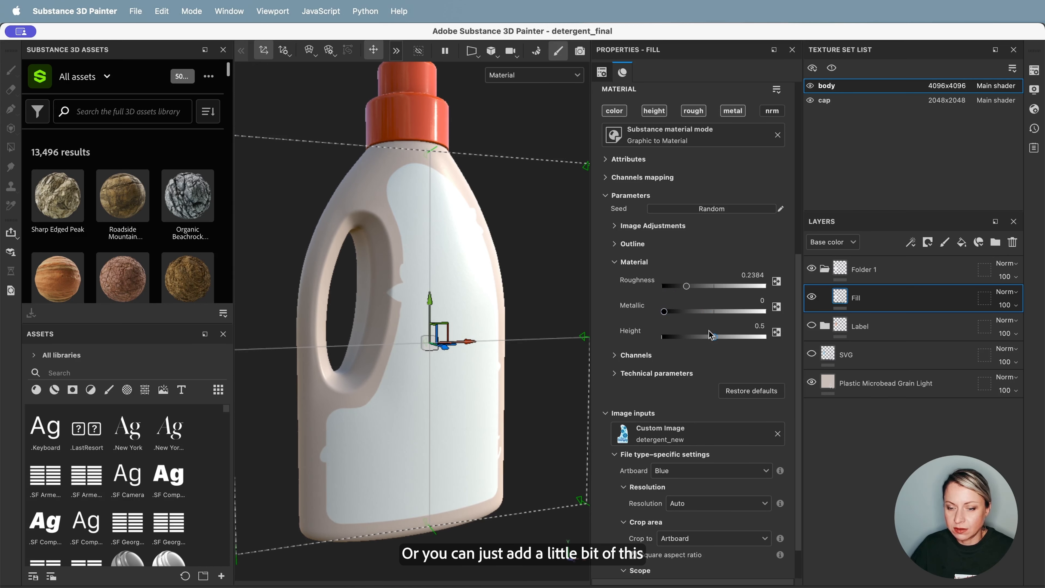
pyautogui.moveTo(709, 330); pyautogui.dragTo(720, 341)
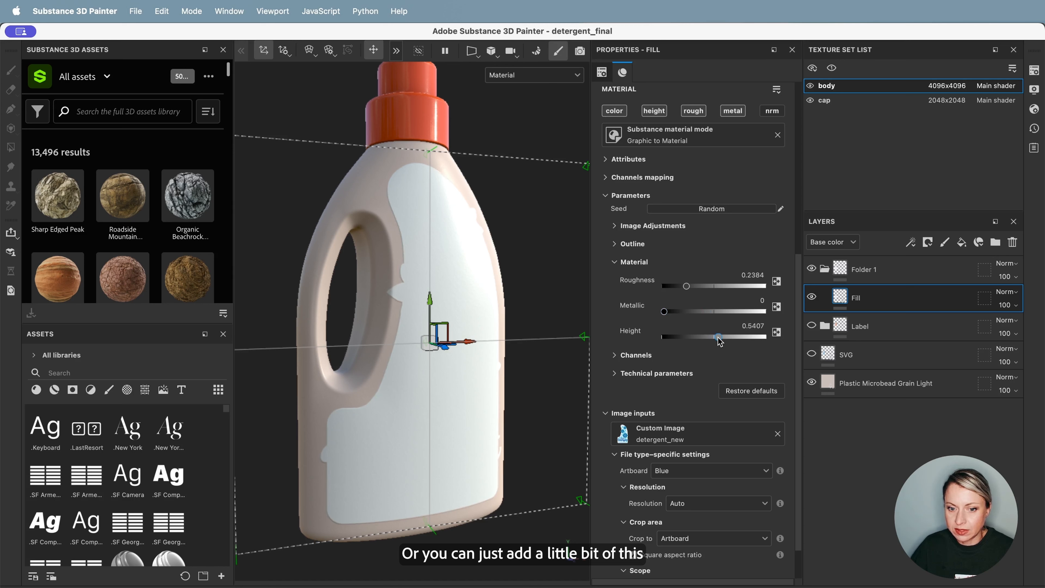
pyautogui.click(756, 328)
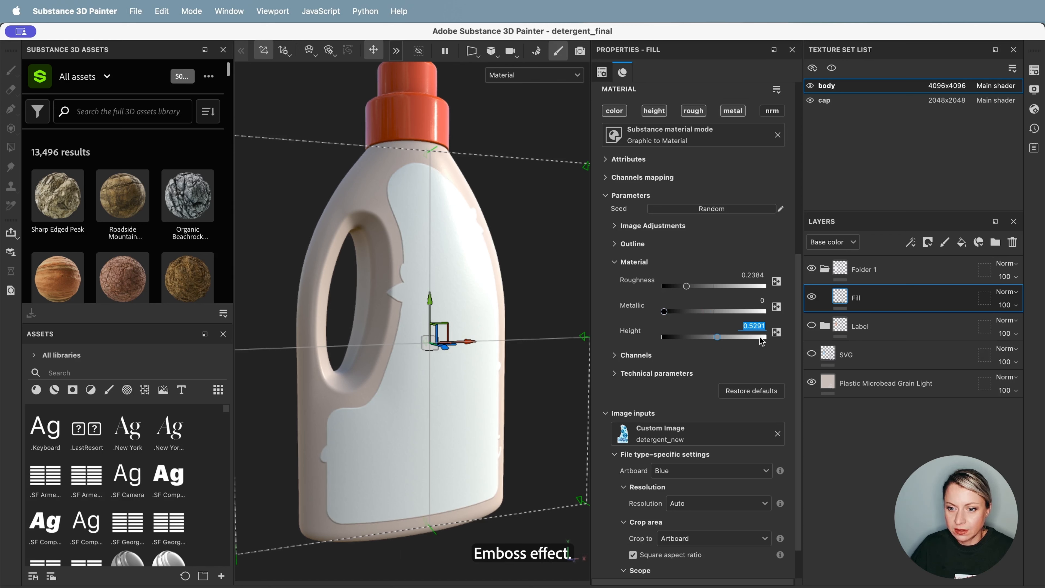
pyautogui.click(764, 325)
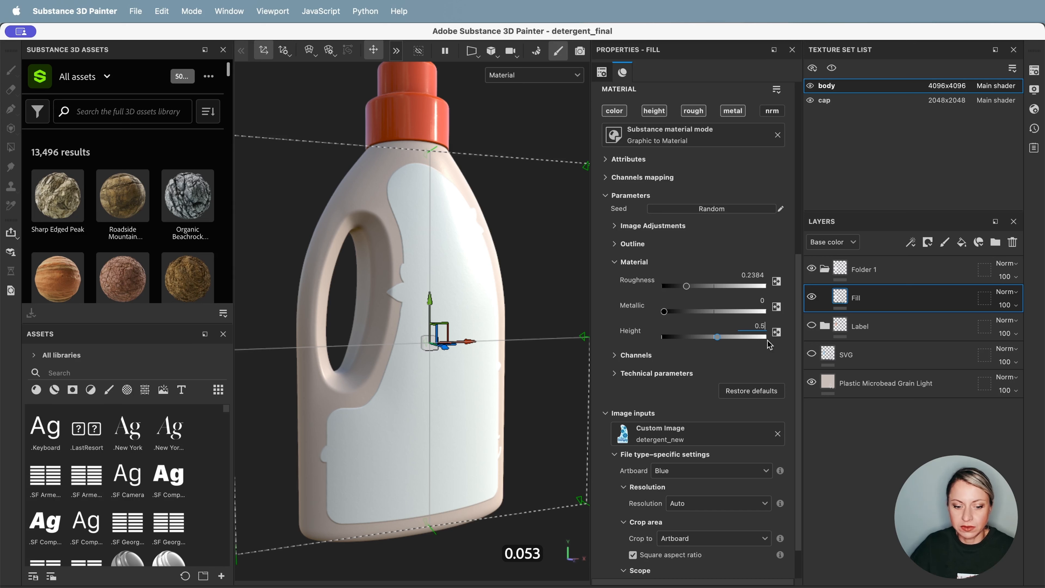
pyautogui.write('3')
pyautogui.press('Return')
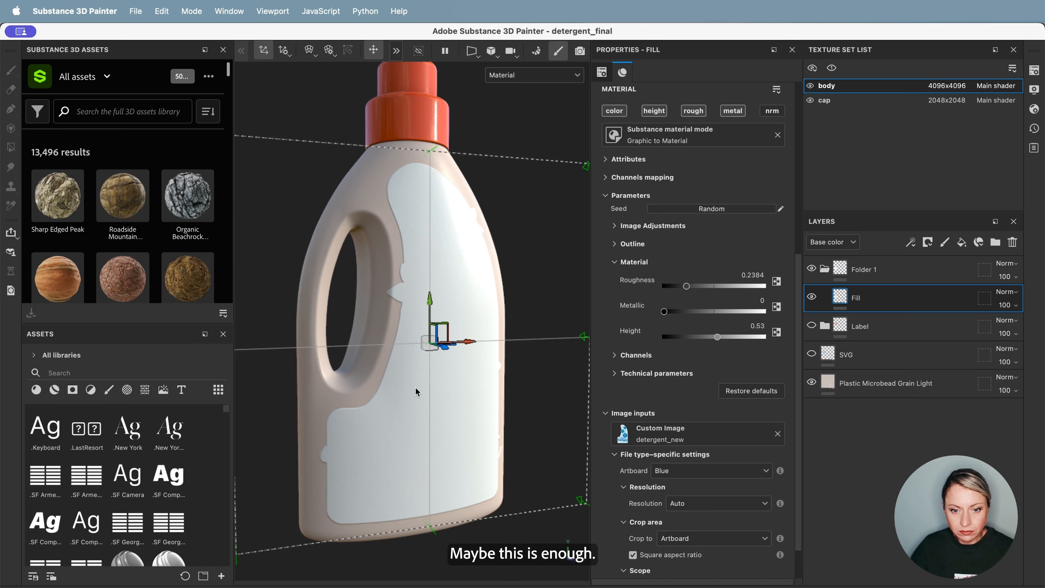
# Step: Examine the label background's raised edge on the bottle up close and from several angles
pyautogui.keyDown('alt'); pyautogui.moveTo(416, 388); pyautogui.dragTo(429, 362); pyautogui.keyUp('alt')
pyautogui.scroll(6, 376, 349)
pyautogui.keyDown('alt'); pyautogui.moveTo(371, 340); pyautogui.dragTo(426, 318); pyautogui.keyUp('alt')
pyautogui.scroll(-6, 458, 307)
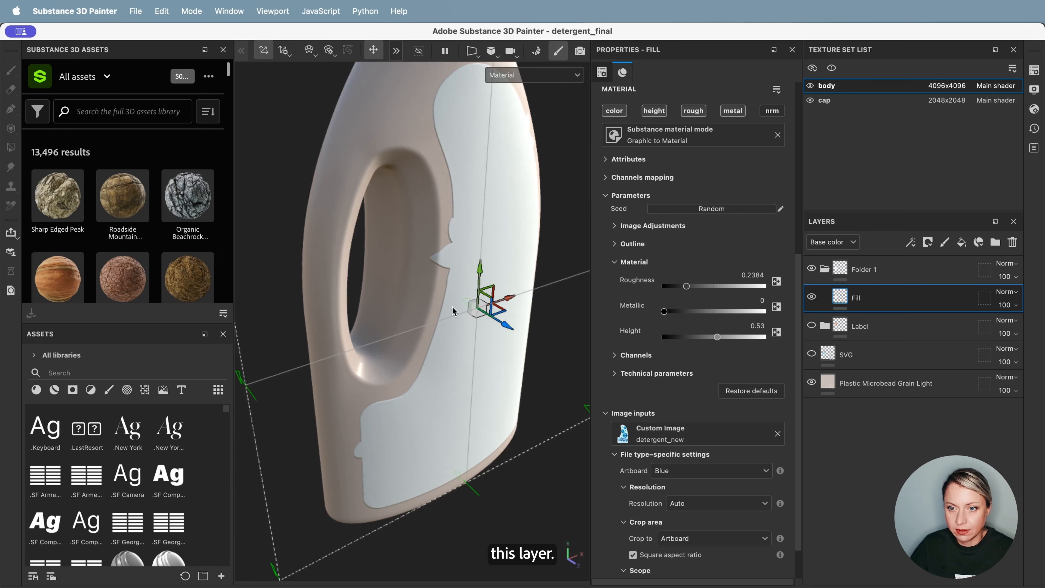
pyautogui.keyDown('alt'); pyautogui.moveTo(454, 278); pyautogui.dragTo(440, 234); pyautogui.keyUp('alt')
pyautogui.keyDown('alt'); pyautogui.moveTo(441, 234); pyautogui.dragTo(410, 219, button='middle'); pyautogui.keyUp('alt')
pyautogui.scroll(-1, 417, 275)
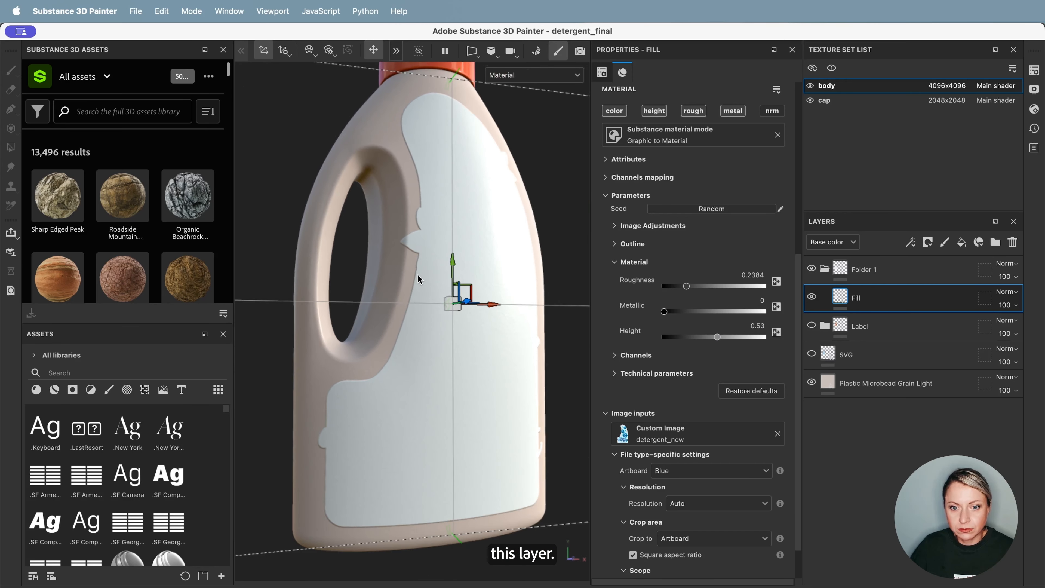
pyautogui.moveTo(418, 279)
pyautogui.keyDown('alt'); pyautogui.mouseDown()
pyautogui.moveTo(409, 257)
pyautogui.moveTo(414, 264)
pyautogui.mouseUp(); pyautogui.keyUp('alt')
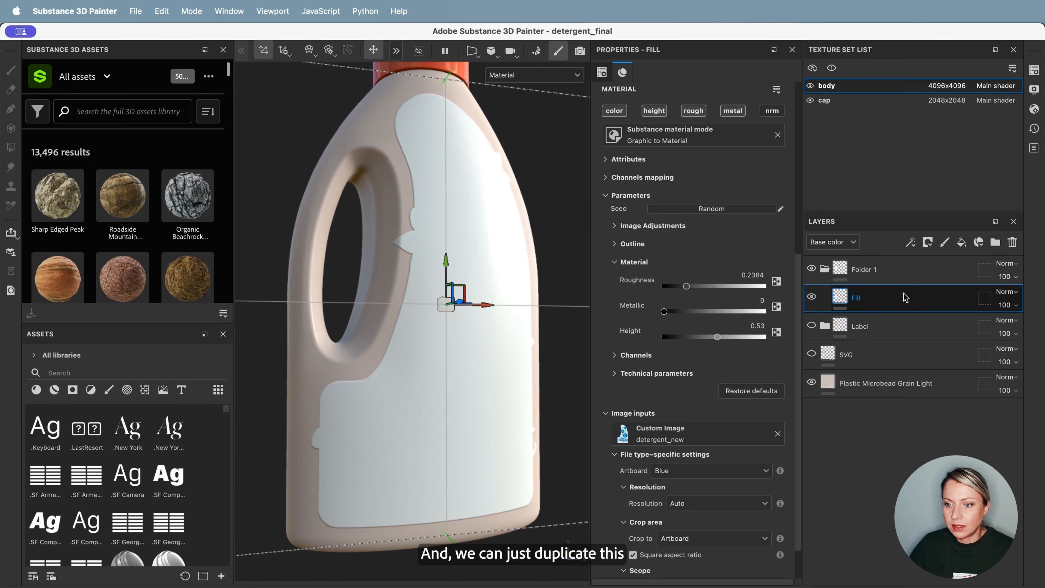
# Step: Duplicate the background Fill layer and limit the copy's scope to the Stroke of the background element
pyautogui.press('super+d')
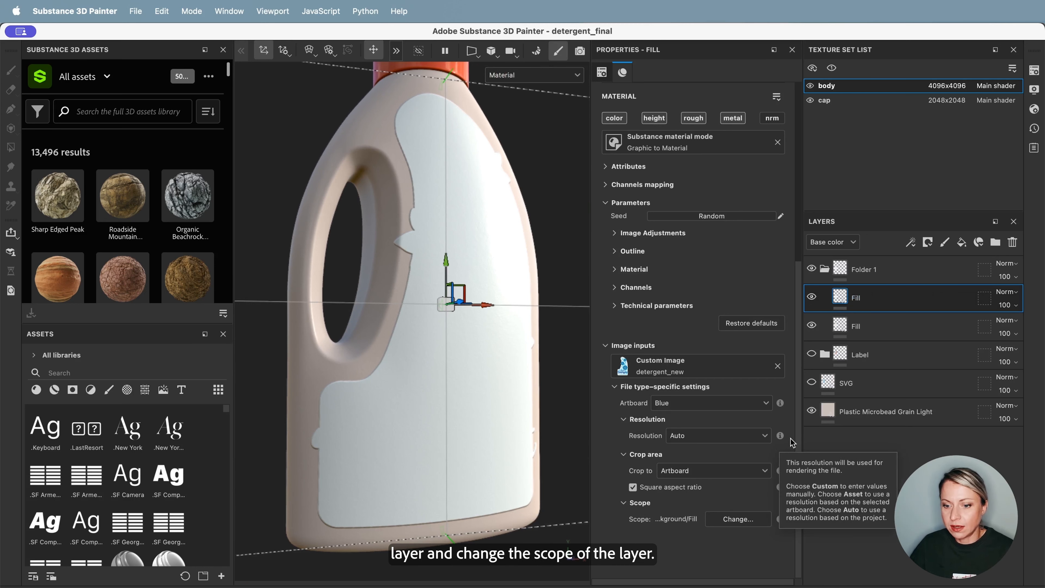
pyautogui.click(738, 519)
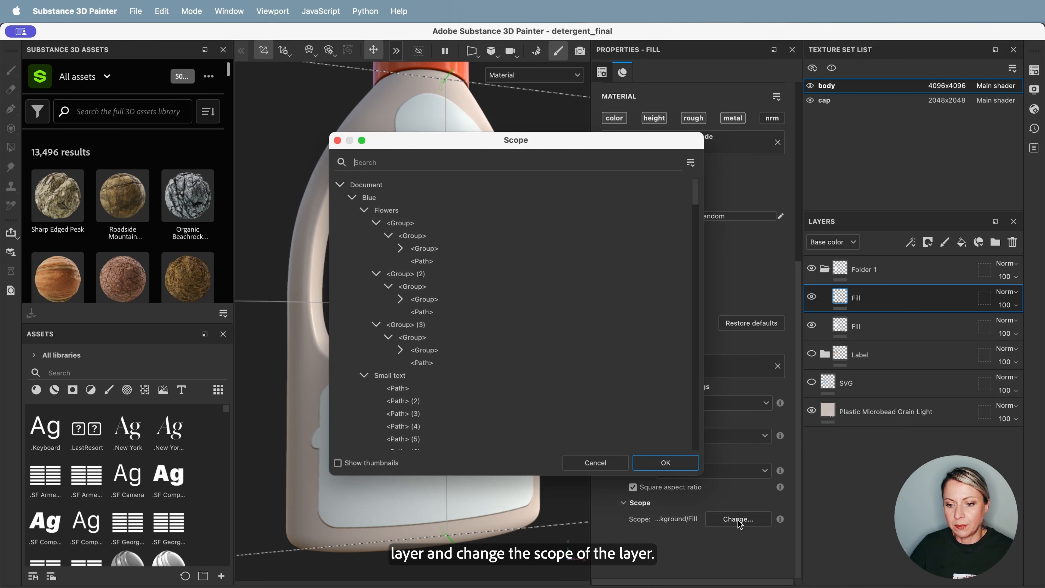
pyautogui.click(364, 223)
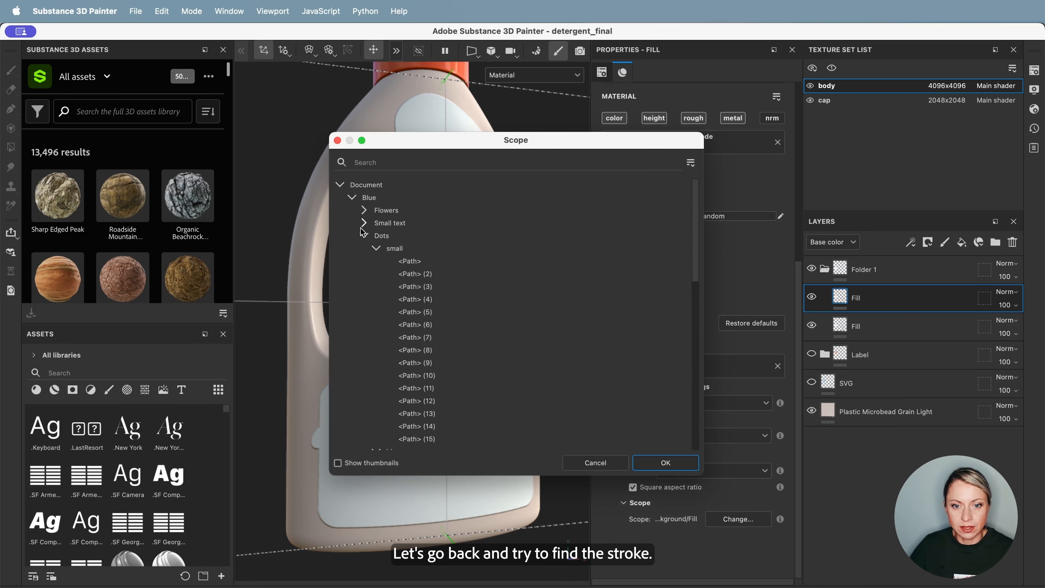
pyautogui.click(364, 236)
pyautogui.click(365, 249)
pyautogui.click(406, 274)
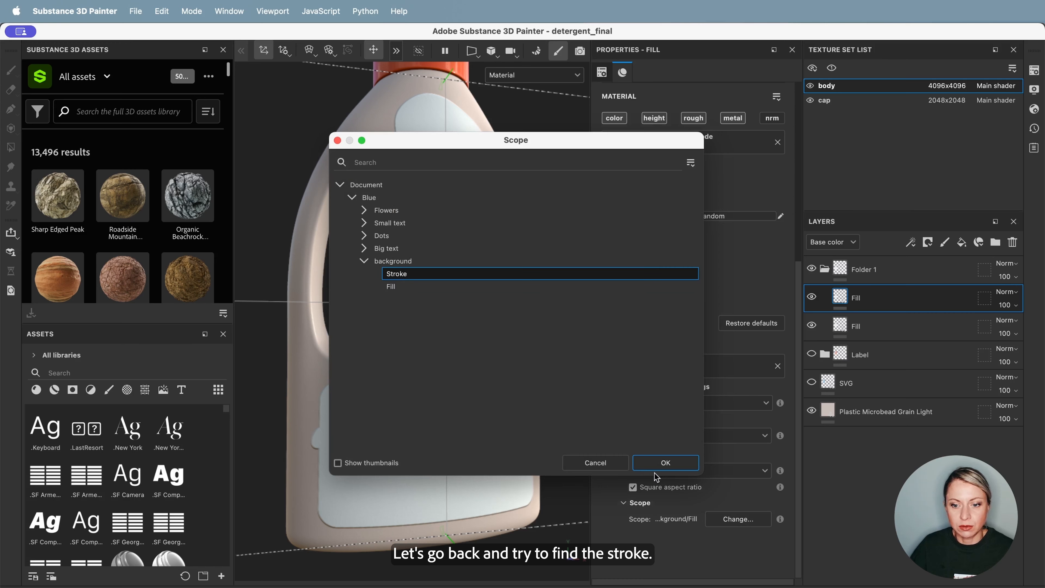
pyautogui.click(659, 467)
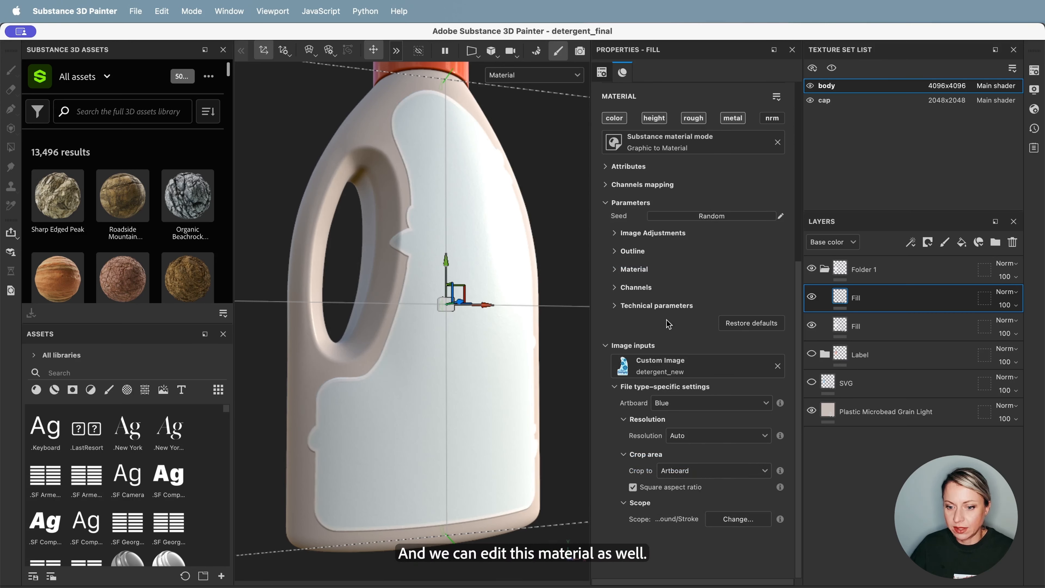
# Step: Set the stroke layer's material Height to 0.54 and inspect the label's outline up close
pyautogui.click(615, 269)
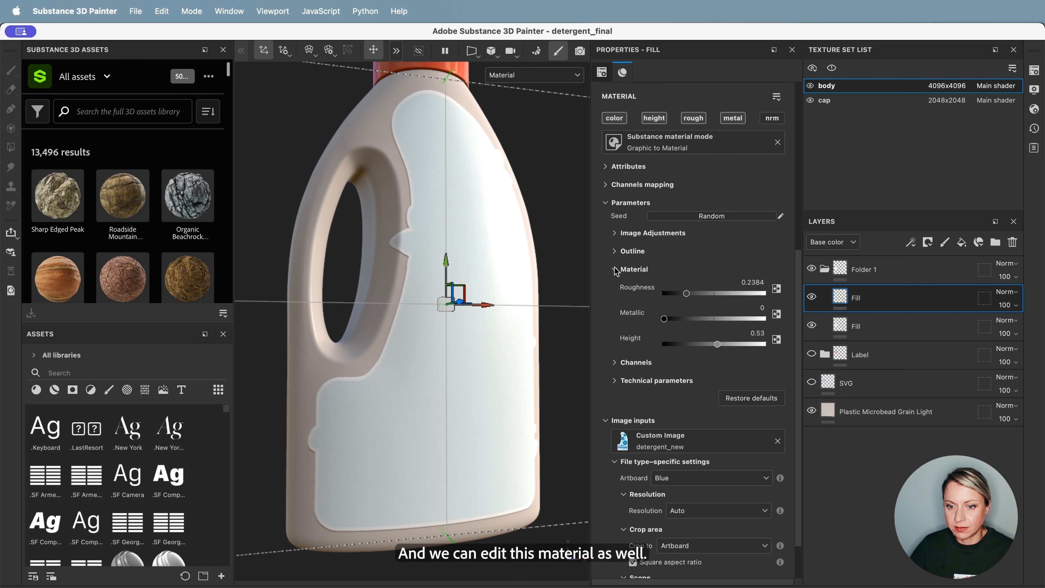
pyautogui.click(719, 345)
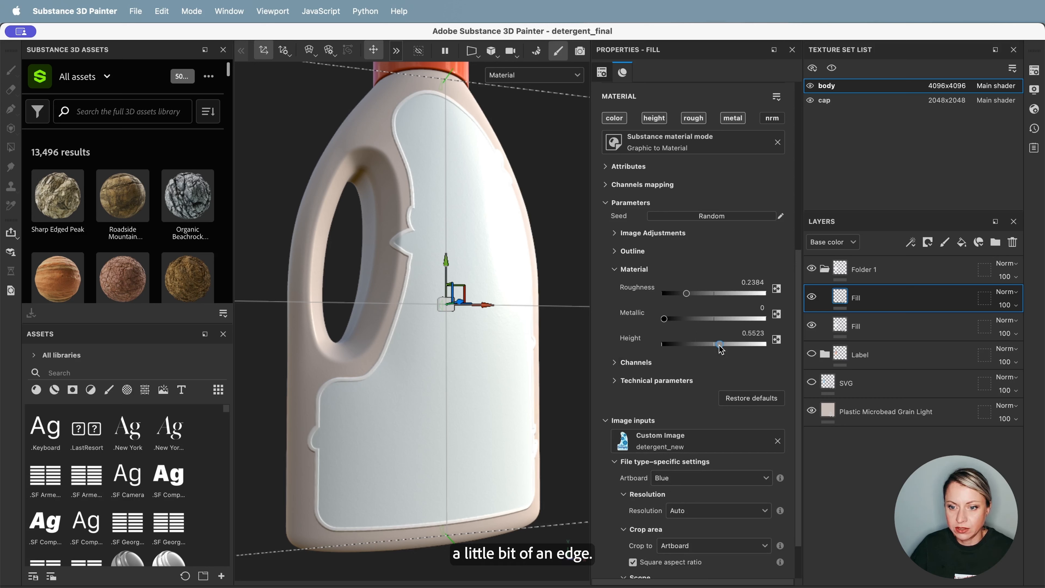
pyautogui.click(719, 345)
pyautogui.click(754, 333)
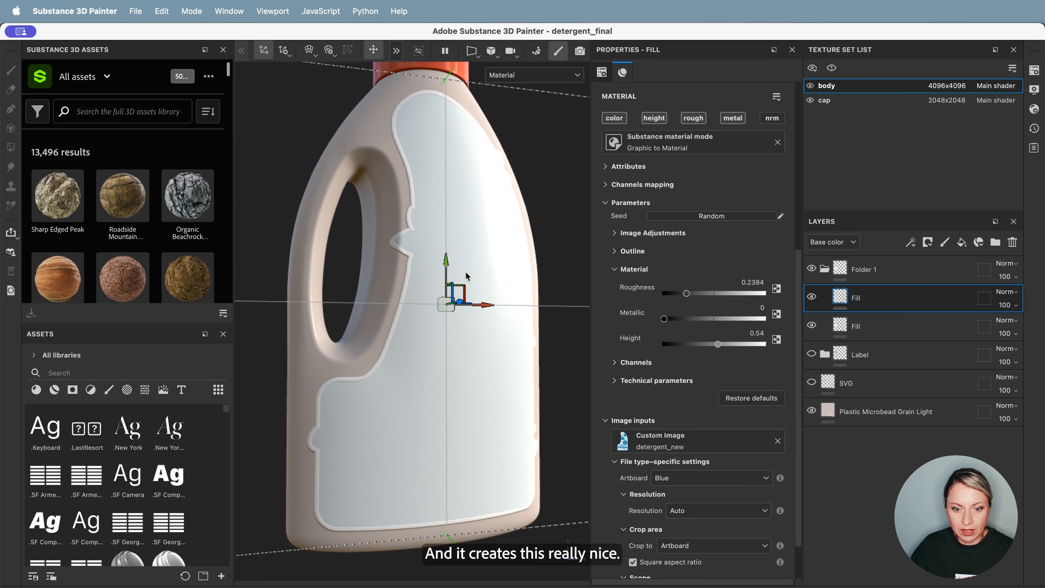
pyautogui.scroll(5, 356, 393)
pyautogui.keyDown('alt'); pyautogui.moveTo(388, 353); pyautogui.dragTo(410, 311, button='middle'); pyautogui.keyUp('alt')
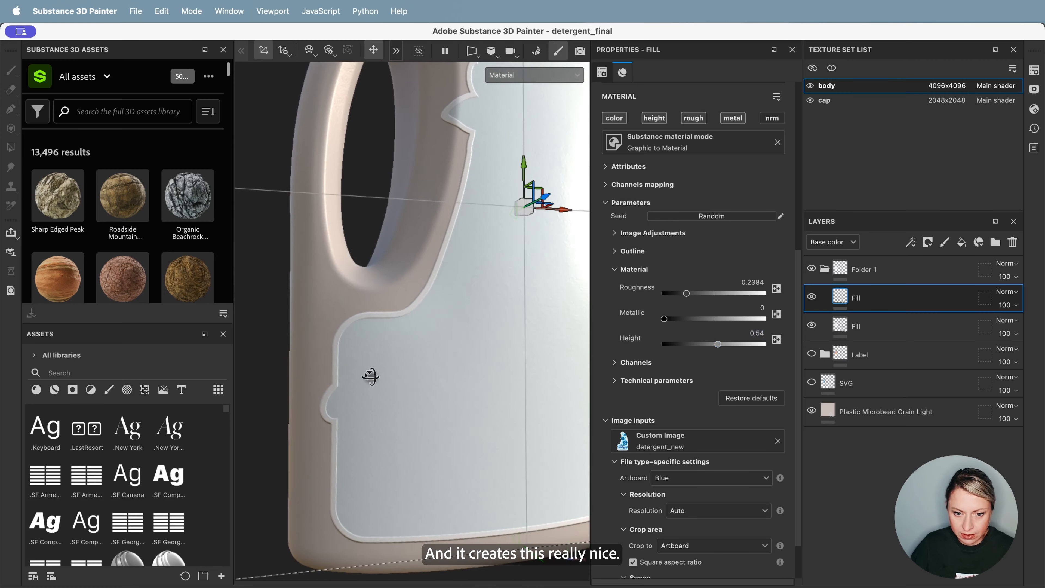
pyautogui.keyDown('alt'); pyautogui.moveTo(369, 377); pyautogui.dragTo(456, 358); pyautogui.keyUp('alt')
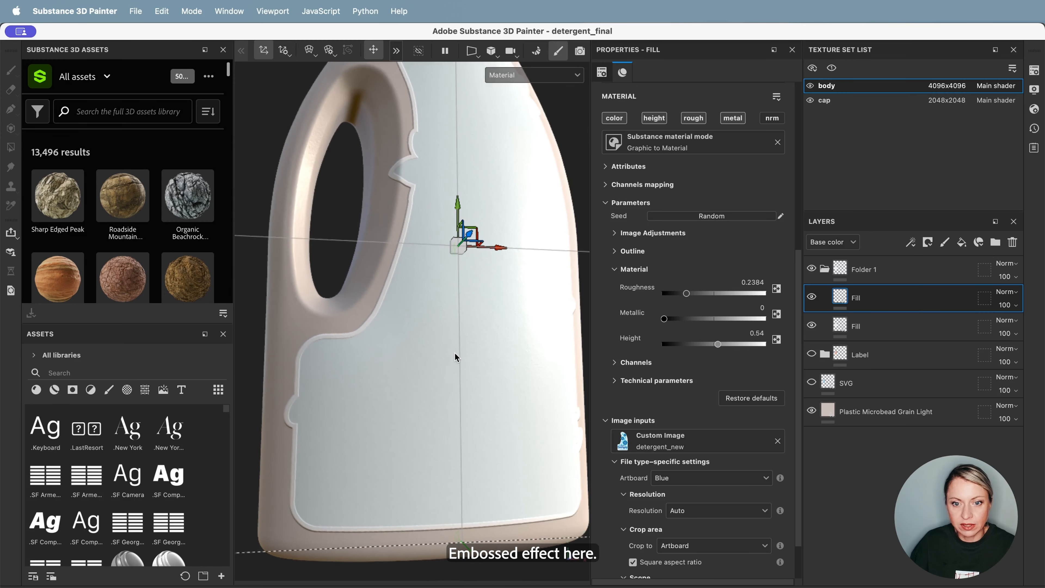
pyautogui.scroll(-6, 456, 357)
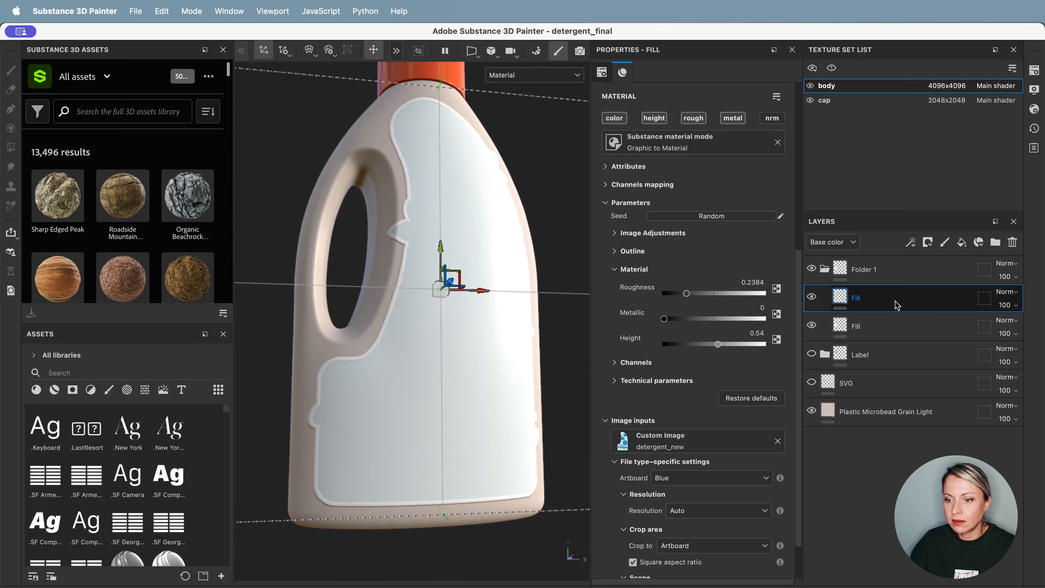
# Step: Duplicate the stroke layer and limit the copy's scope to the Small text group of the Blue artboard
pyautogui.hotkey('ctrl', 'd')
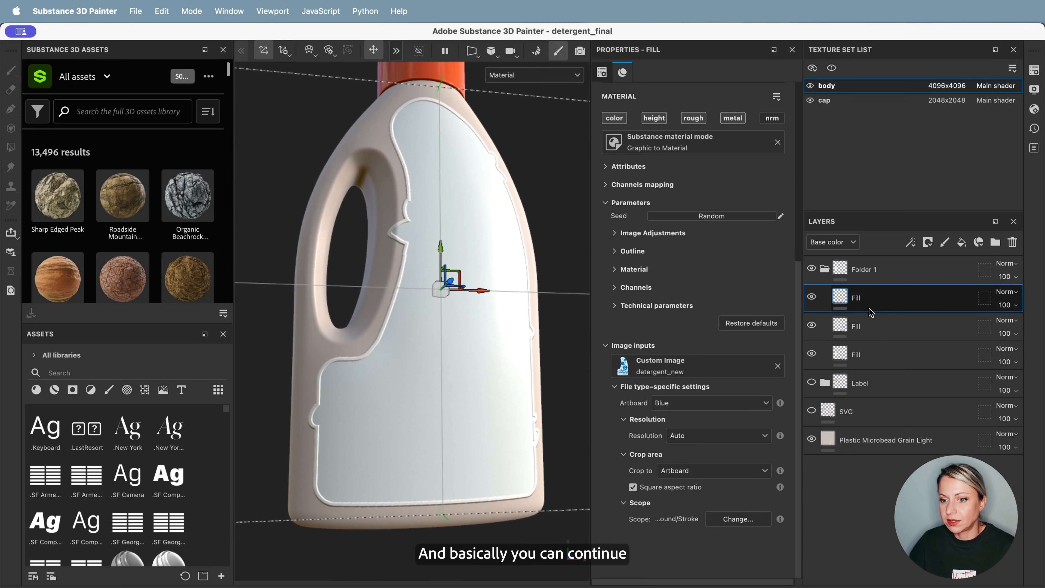
pyautogui.click(726, 519)
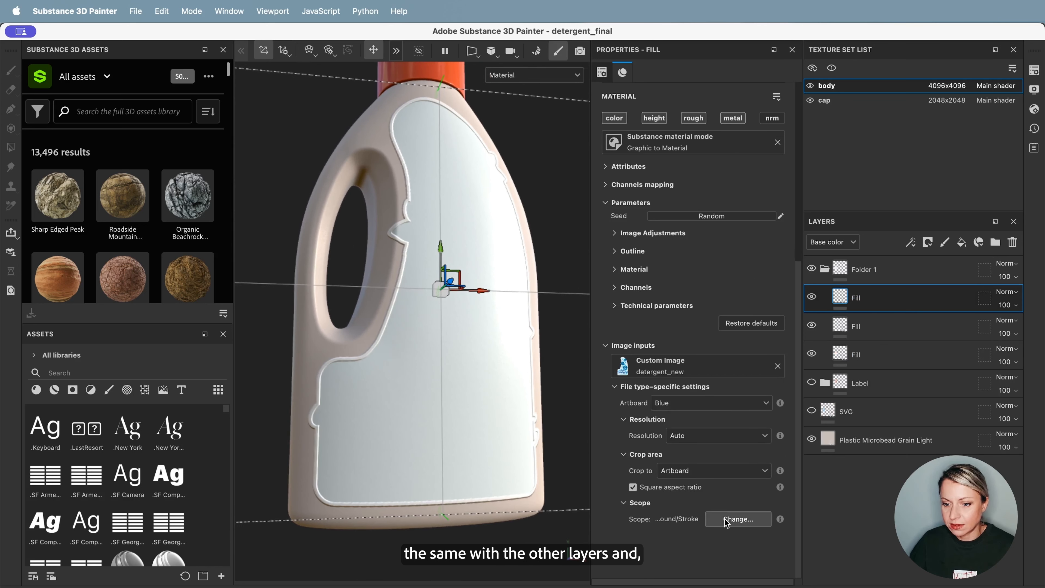
pyautogui.click(363, 210)
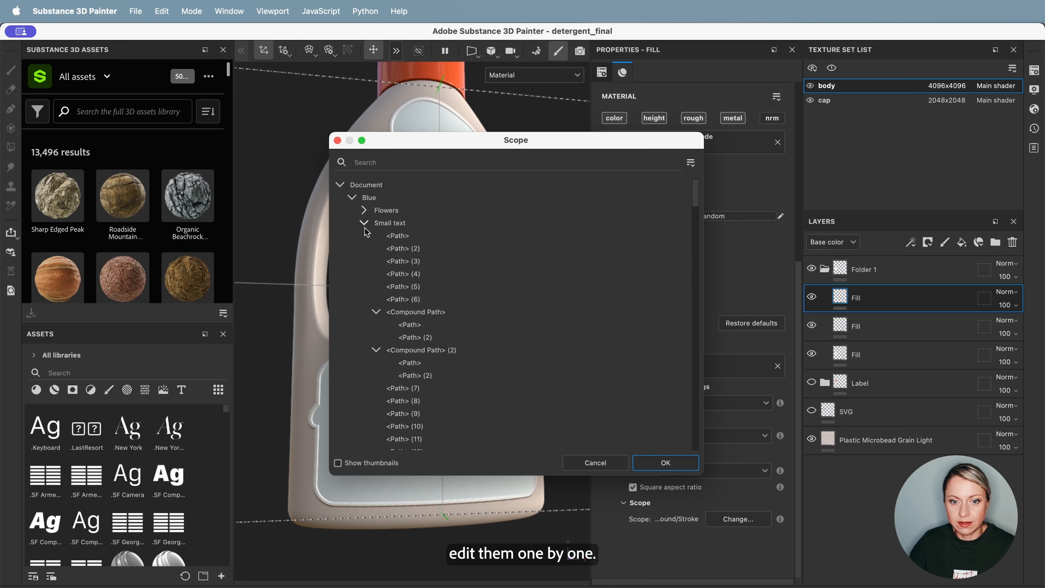
pyautogui.click(363, 223)
pyautogui.click(364, 235)
pyautogui.click(394, 223)
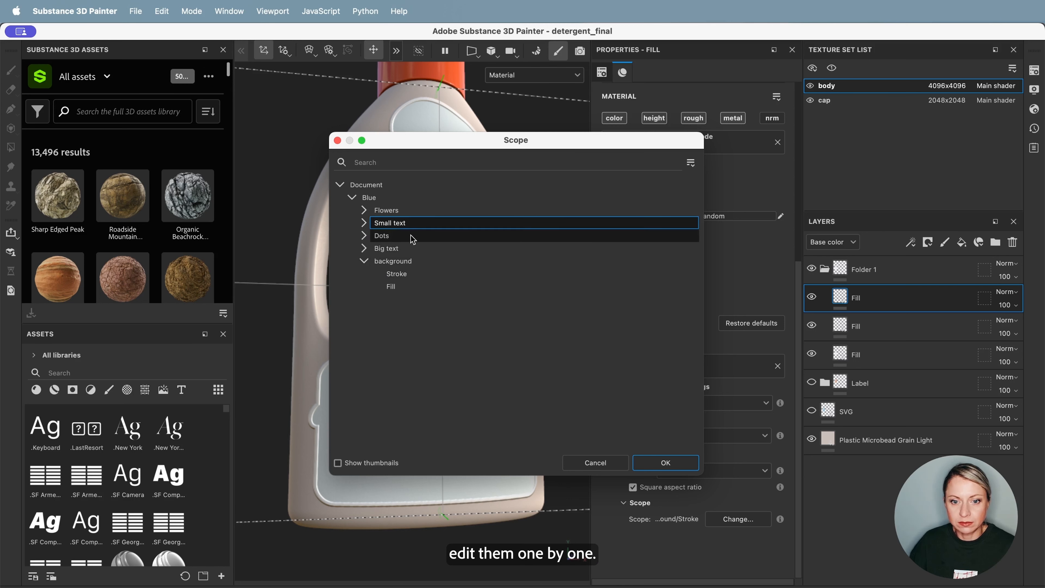
pyautogui.click(665, 462)
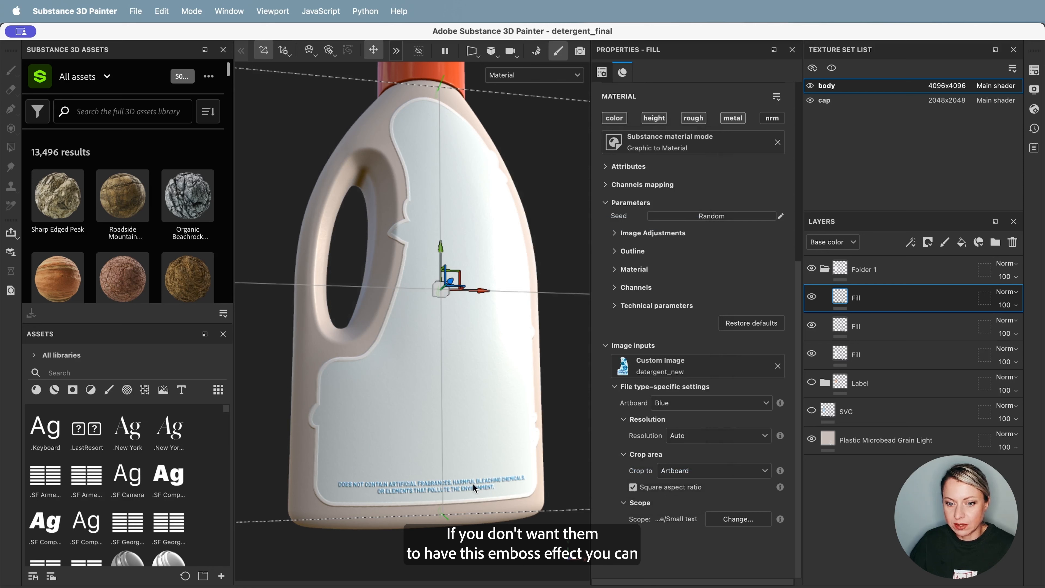
# Step: Set the small text layer's material Height to 0.5 and check the lettering up close on the bottle
pyautogui.click(618, 274)
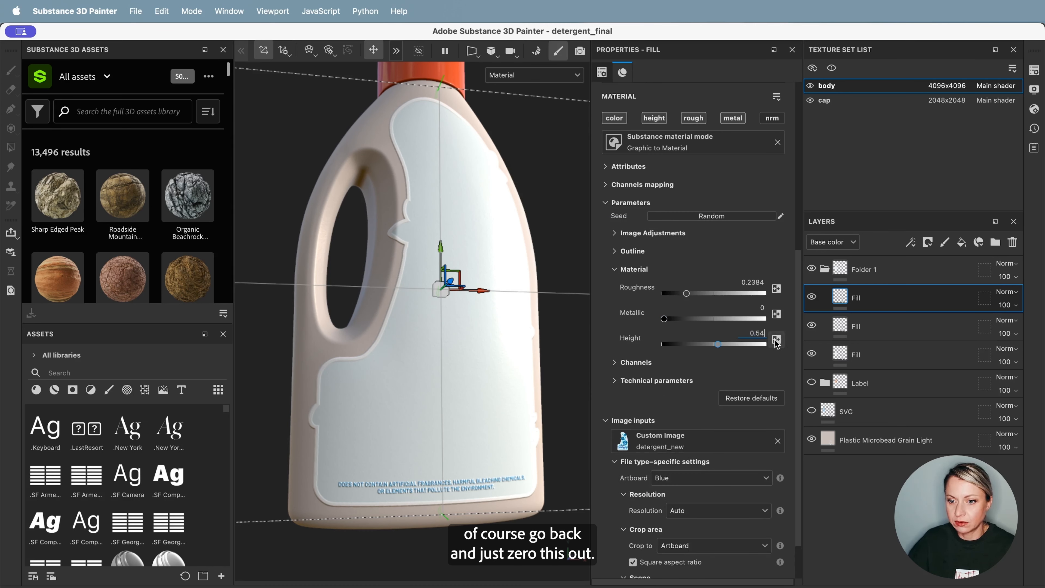
pyautogui.press('BackSpace')
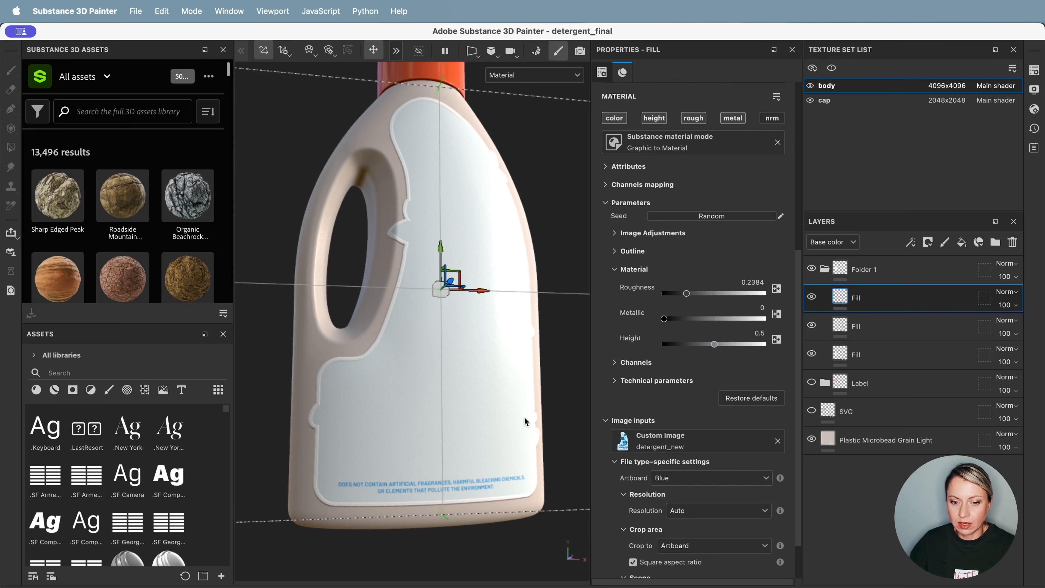
pyautogui.scroll(5, 434, 496)
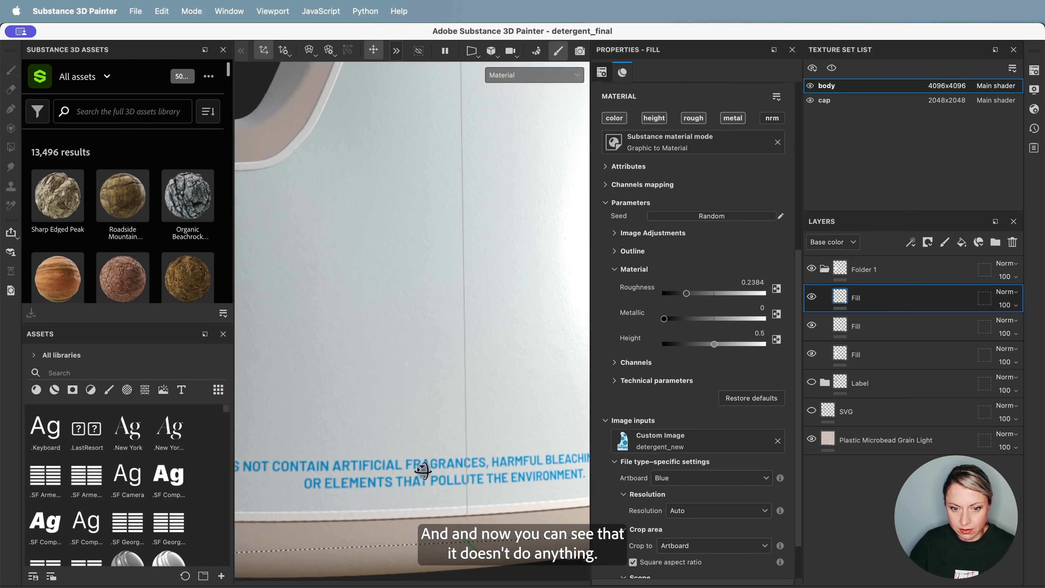
pyautogui.keyDown('alt'); pyautogui.moveTo(423, 470); pyautogui.dragTo(447, 463); pyautogui.keyUp('alt')
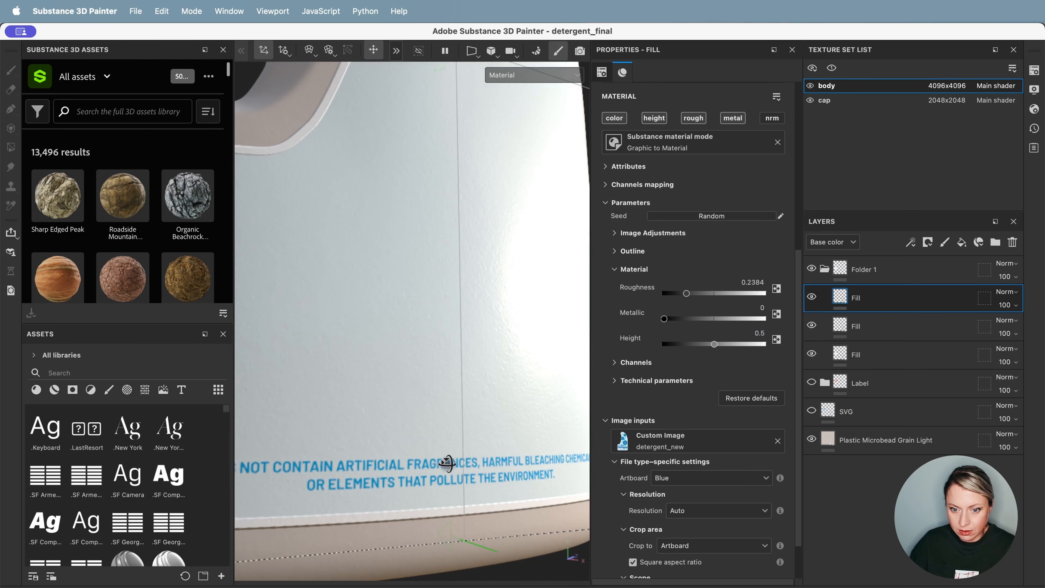
pyautogui.scroll(-5, 449, 461)
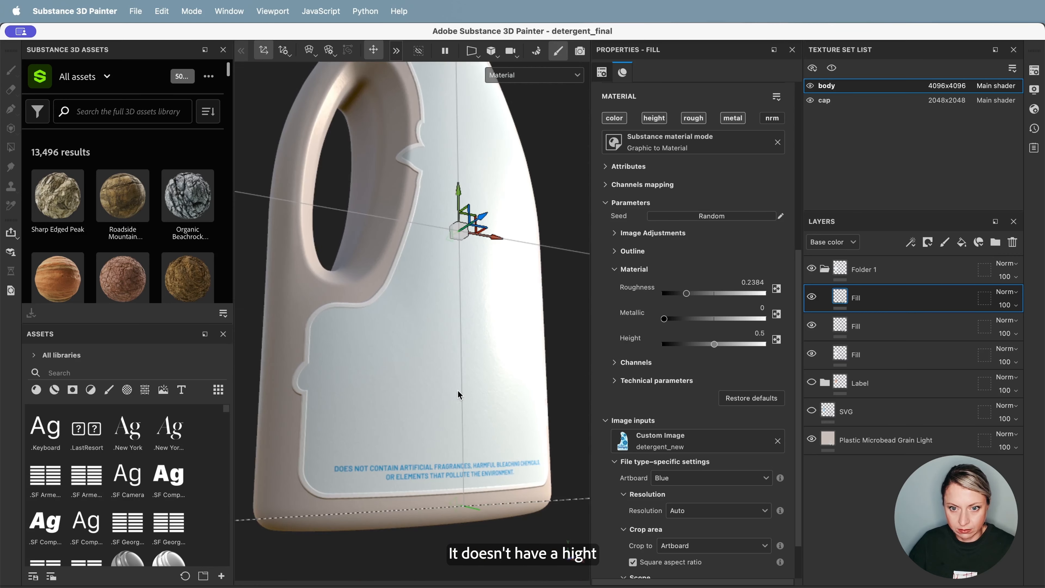
pyautogui.keyDown('alt'); pyautogui.moveTo(459, 394); pyautogui.dragTo(432, 503); pyautogui.keyUp('alt')
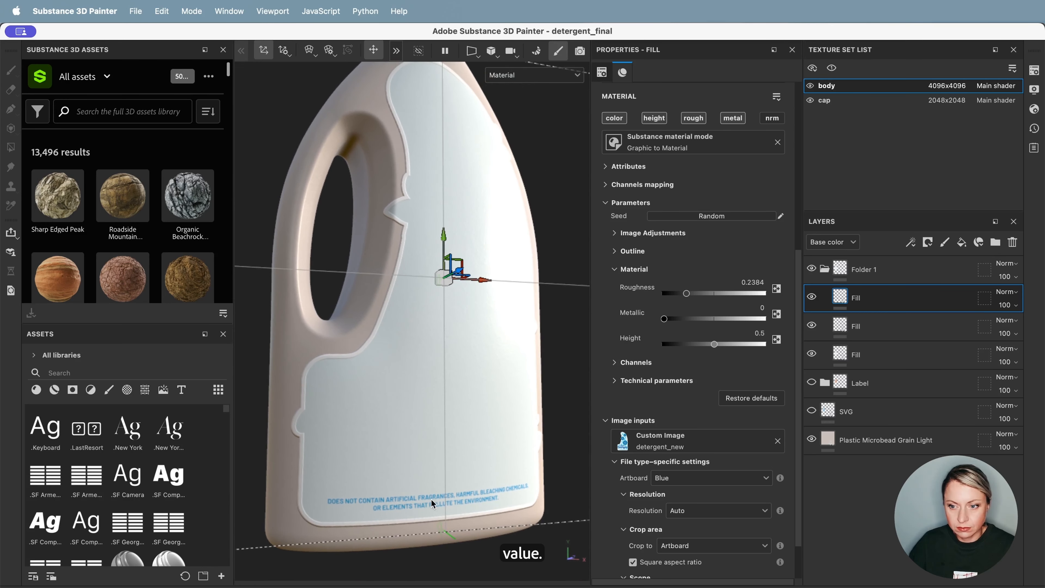
# Step: Duplicate the small text layer and limit the copy's scope to the Dots group of the Blue artboard
pyautogui.click(879, 302)
pyautogui.press('super+d')
pyautogui.click(728, 523)
pyautogui.click(367, 210)
pyautogui.click(367, 222)
pyautogui.click(386, 235)
pyautogui.click(663, 464)
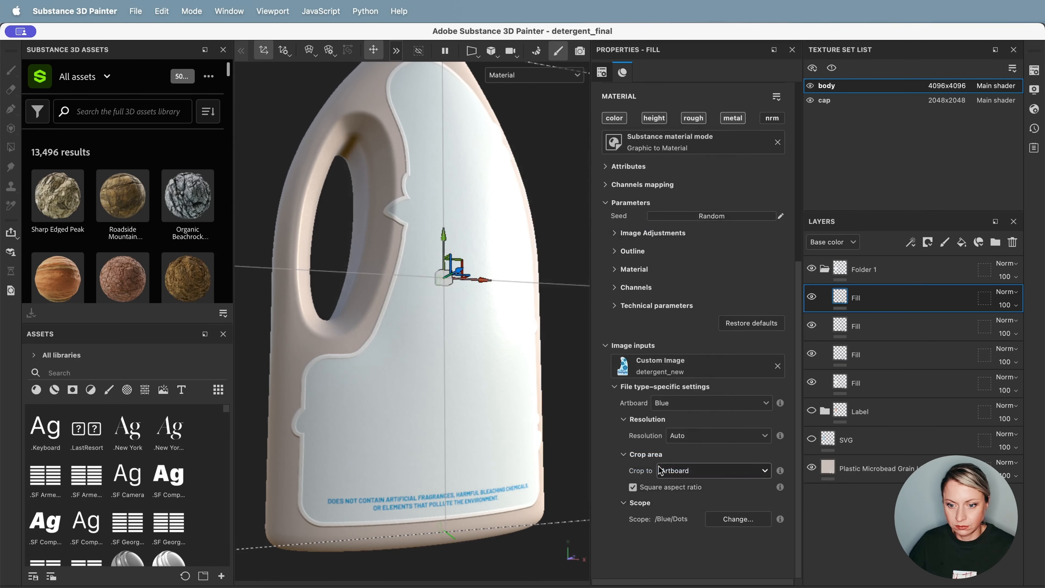
# Step: Duplicate the dots layer and limit the copy's scope to the Big text group of the Blue artboard
pyautogui.click(898, 297)
pyautogui.press('super+d')
pyautogui.click(737, 518)
pyautogui.click(366, 235)
pyautogui.click(663, 463)
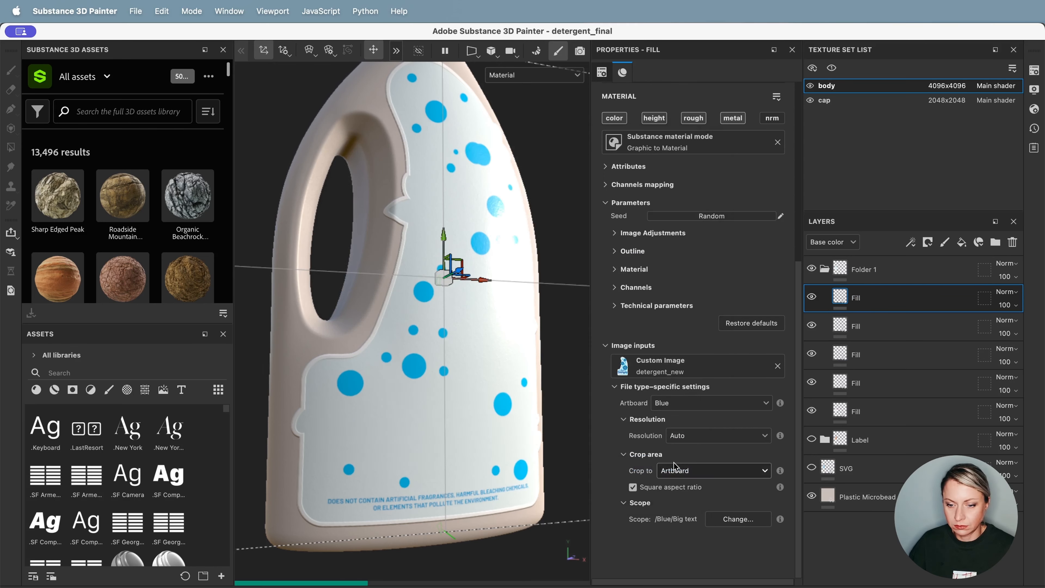
# Step: Set the big text layer's material Height to 0.56 and check the lettering up close on the bottle
pyautogui.click(634, 269)
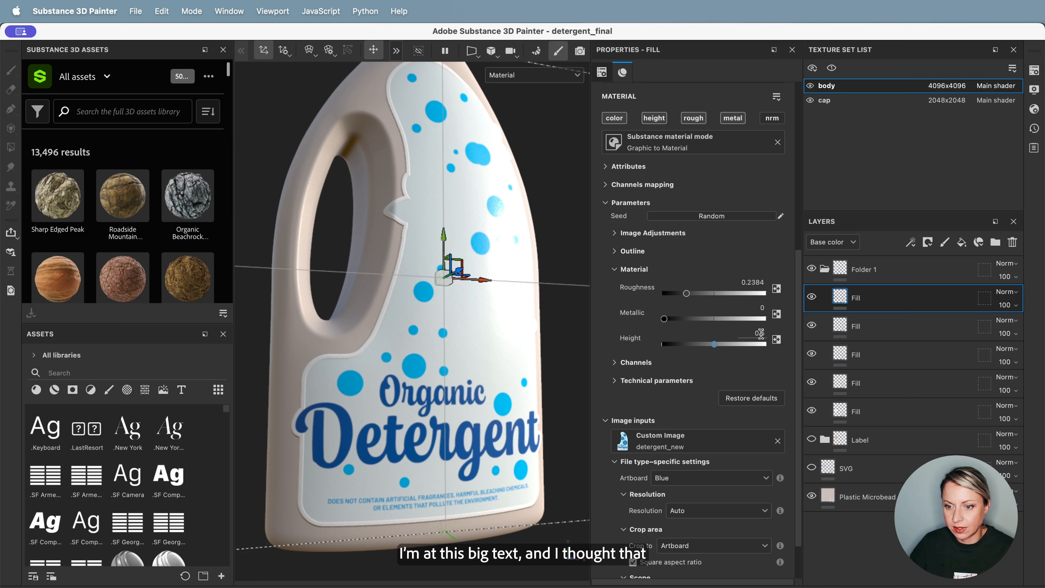
pyautogui.click(760, 333)
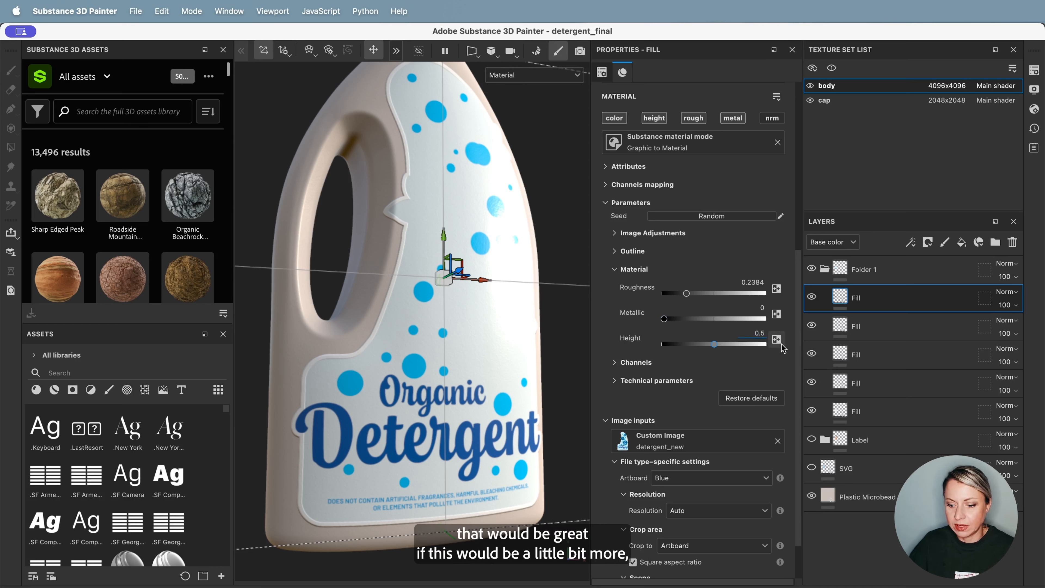
pyautogui.press('Return')
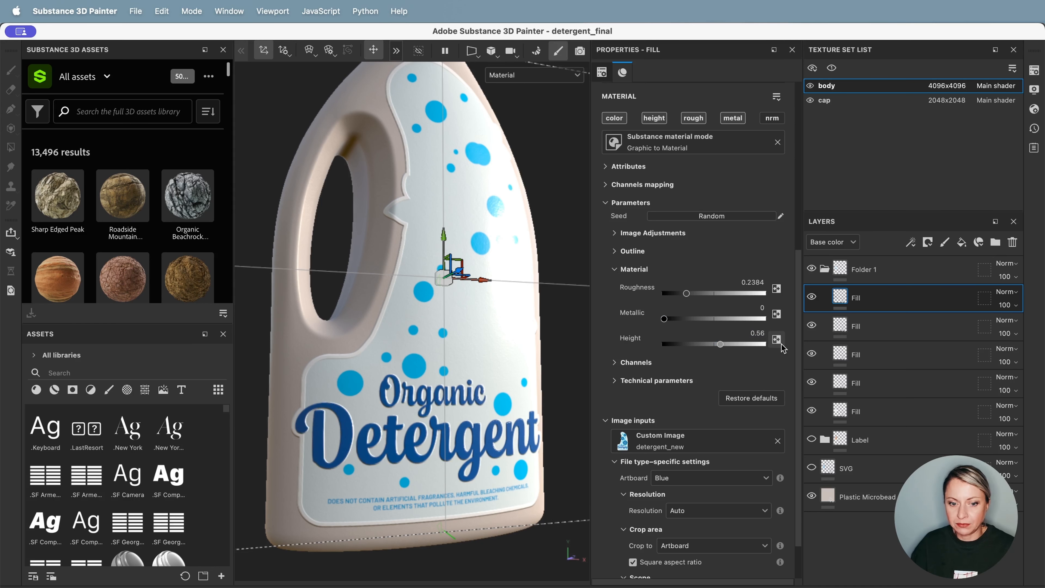
pyautogui.keyDown('alt'); pyautogui.moveTo(374, 420); pyautogui.dragTo(420, 422); pyautogui.keyUp('alt')
pyautogui.scroll(5, 370, 444)
pyautogui.moveTo(339, 357)
pyautogui.keyDown('alt'); pyautogui.mouseDown()
pyautogui.moveTo(397, 357)
pyautogui.moveTo(371, 329)
pyautogui.moveTo(343, 368)
pyautogui.moveTo(348, 353)
pyautogui.mouseUp(); pyautogui.keyUp('alt')
pyautogui.keyDown('alt'); pyautogui.moveTo(499, 373); pyautogui.dragTo(460, 382); pyautogui.keyUp('alt')
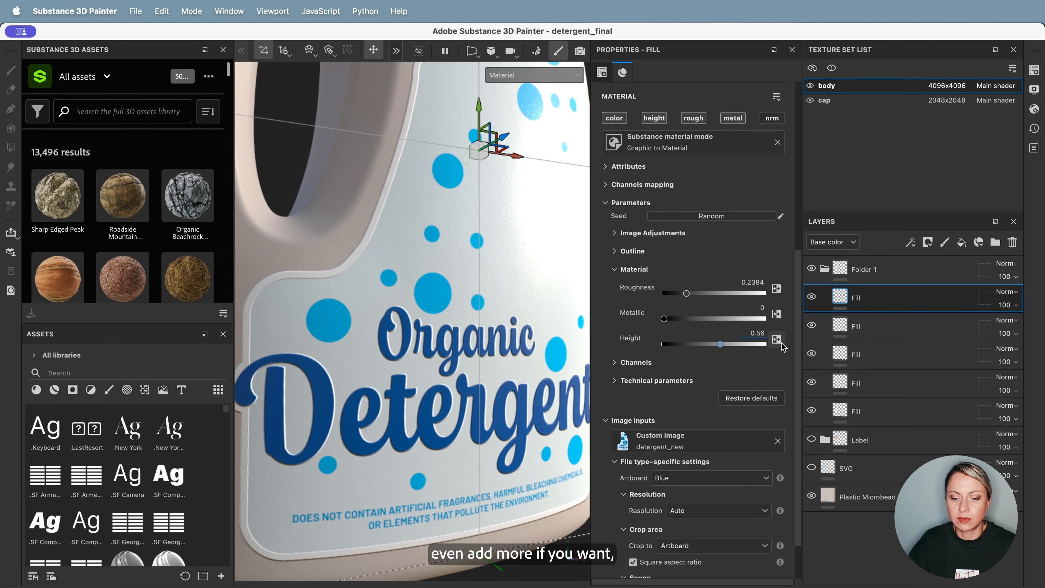
# Step: Set the big text layer's material Height to 0.6 and check the embossed lettering
pyautogui.write('6')
pyautogui.press('Return')
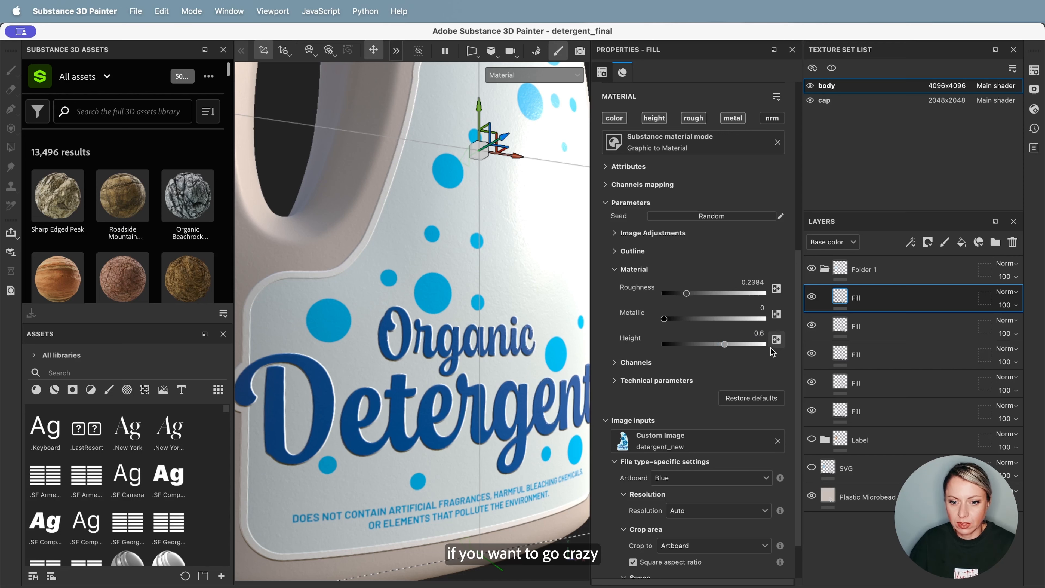
pyautogui.keyDown('alt'); pyautogui.moveTo(434, 425); pyautogui.dragTo(422, 383); pyautogui.keyUp('alt')
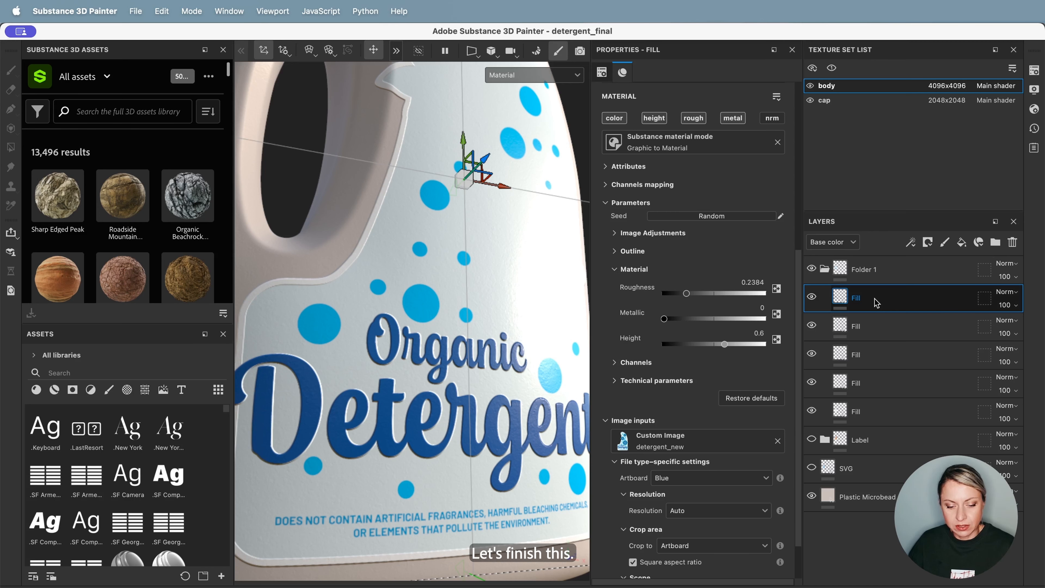
# Step: Duplicate the big text layer and limit the copy's scope to the Flowers group of the Blue artboard
pyautogui.scroll(-3, 699, 371)
pyautogui.scroll(-5, 449, 354)
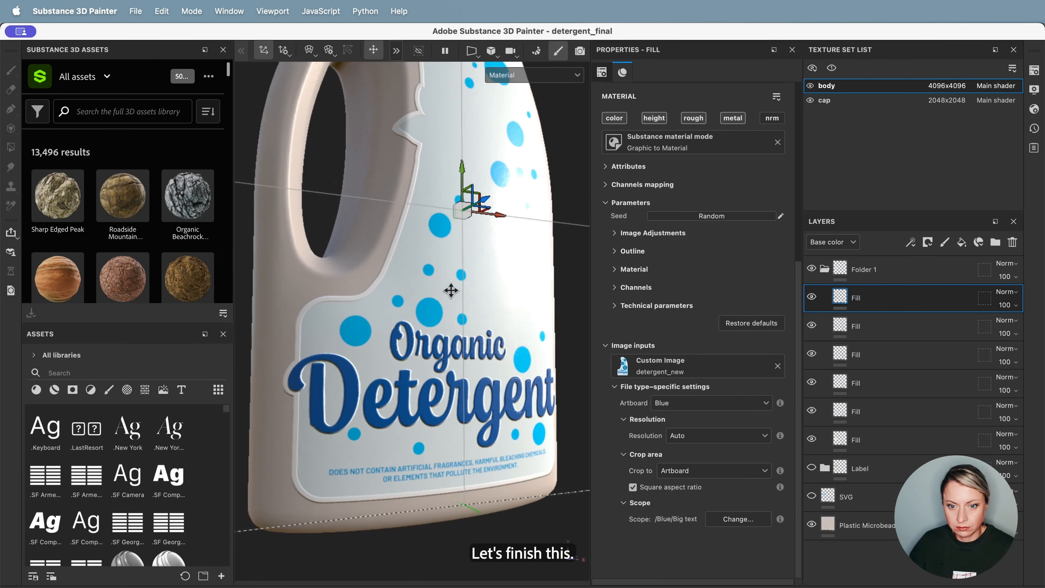
pyautogui.click(738, 519)
pyautogui.click(364, 210)
pyautogui.click(364, 223)
pyautogui.click(364, 236)
pyautogui.click(364, 248)
pyautogui.click(387, 210)
pyautogui.click(665, 462)
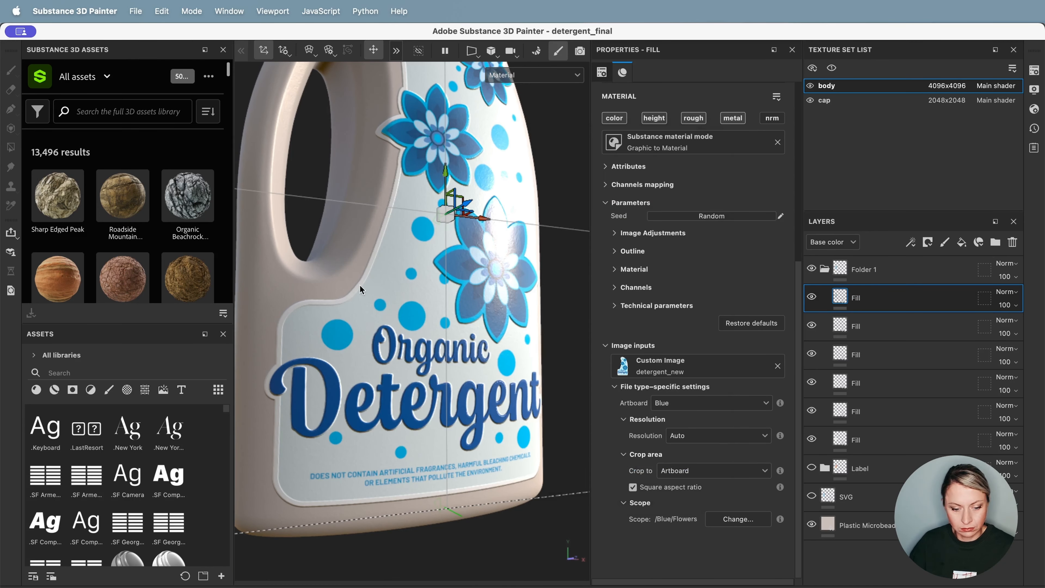
# Step: Set the flowers layer's Metallic to about 0.33 and Roughness to about 0.11, and check the shine on the bottle
pyautogui.keyDown('alt'); pyautogui.moveTo(362, 287); pyautogui.dragTo(348, 416, button='middle'); pyautogui.keyUp('alt')
pyautogui.click(615, 269)
pyautogui.moveTo(677, 319); pyautogui.dragTo(697, 323)
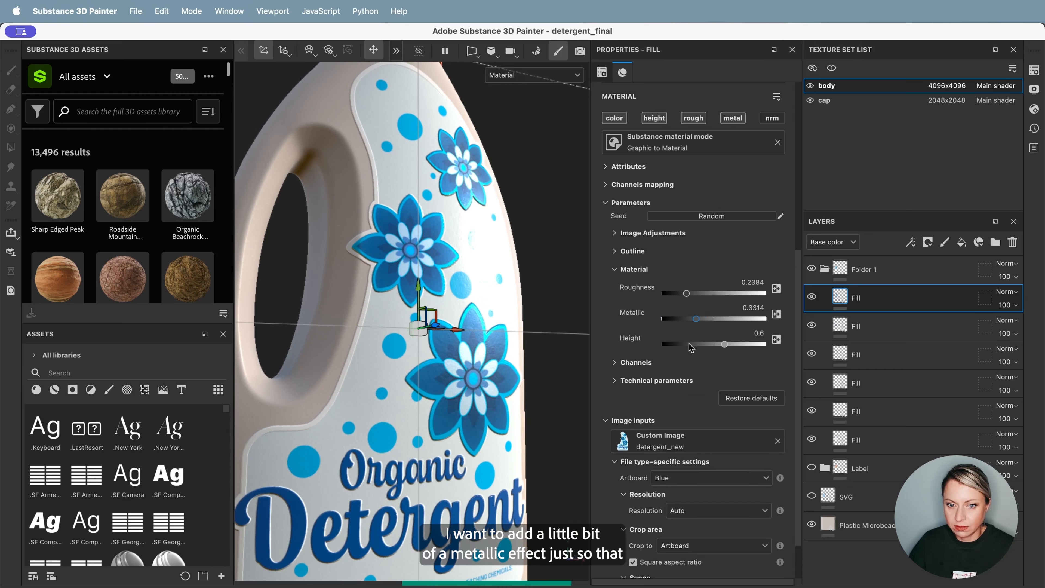
pyautogui.moveTo(347, 414)
pyautogui.keyDown('alt'); pyautogui.mouseDown()
pyautogui.moveTo(337, 386)
pyautogui.moveTo(350, 405)
pyautogui.mouseUp(); pyautogui.keyUp('alt')
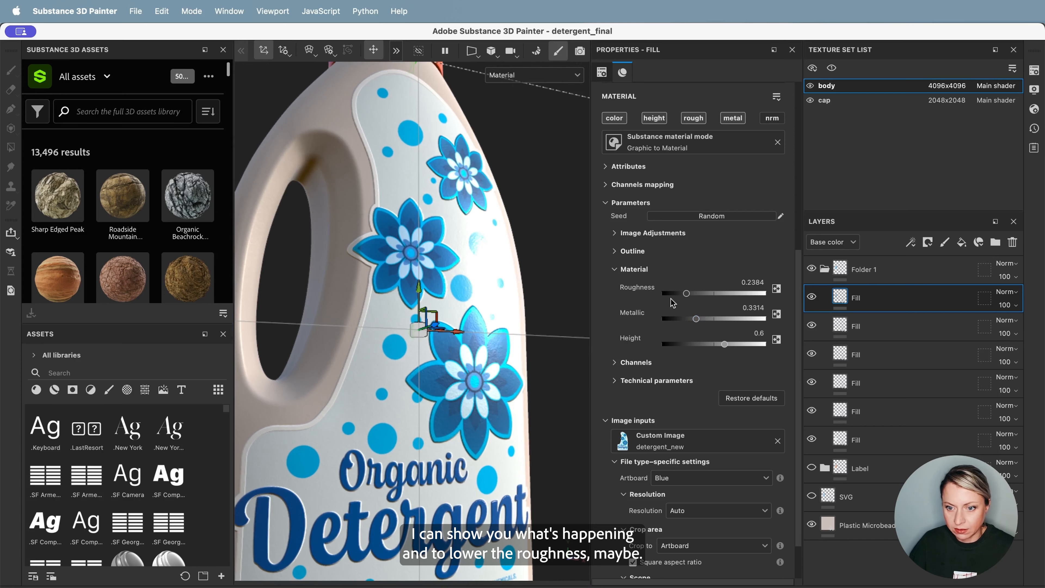
pyautogui.moveTo(675, 294); pyautogui.dragTo(673, 295)
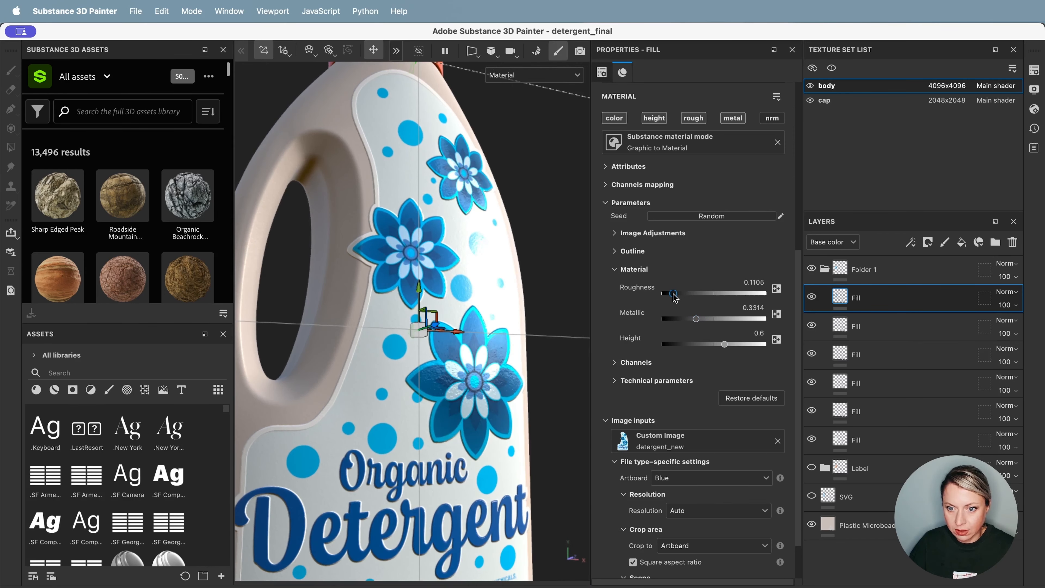
pyautogui.keyDown('alt'); pyautogui.moveTo(476, 347); pyautogui.dragTo(474, 323); pyautogui.keyUp('alt')
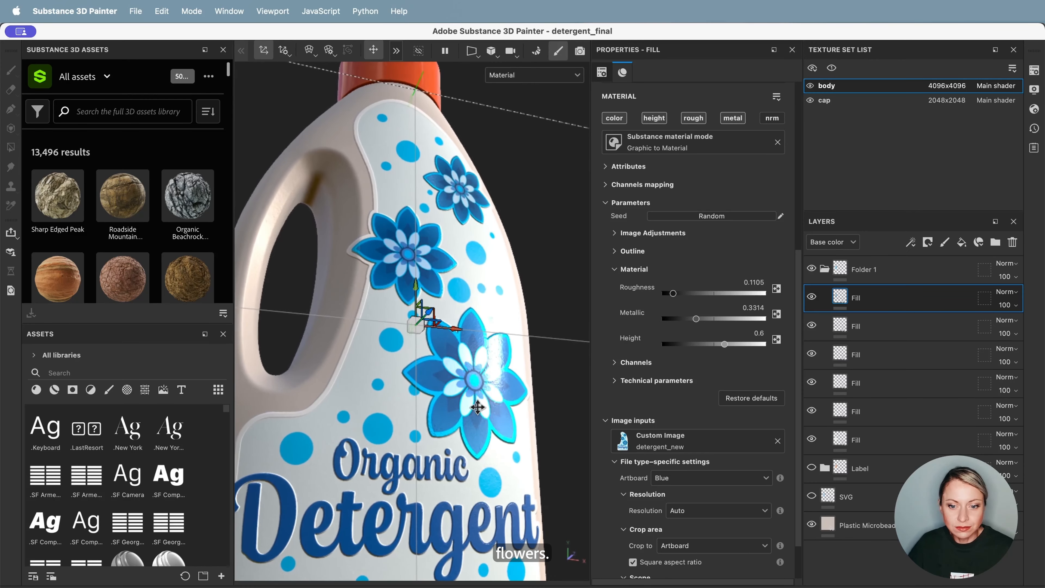
pyautogui.keyDown('alt'); pyautogui.moveTo(478, 407); pyautogui.dragTo(489, 372, button='middle'); pyautogui.keyUp('alt')
pyautogui.scroll(-4, 490, 372)
pyautogui.moveTo(474, 377)
pyautogui.keyDown('alt'); pyautogui.mouseDown()
pyautogui.moveTo(469, 356)
pyautogui.moveTo(451, 359)
pyautogui.moveTo(442, 344)
pyautogui.moveTo(478, 350)
pyautogui.moveTo(477, 369)
pyautogui.mouseUp(); pyautogui.keyUp('alt')
pyautogui.keyDown('alt'); pyautogui.moveTo(477, 368); pyautogui.dragTo(476, 367, button='middle'); pyautogui.keyUp('alt')
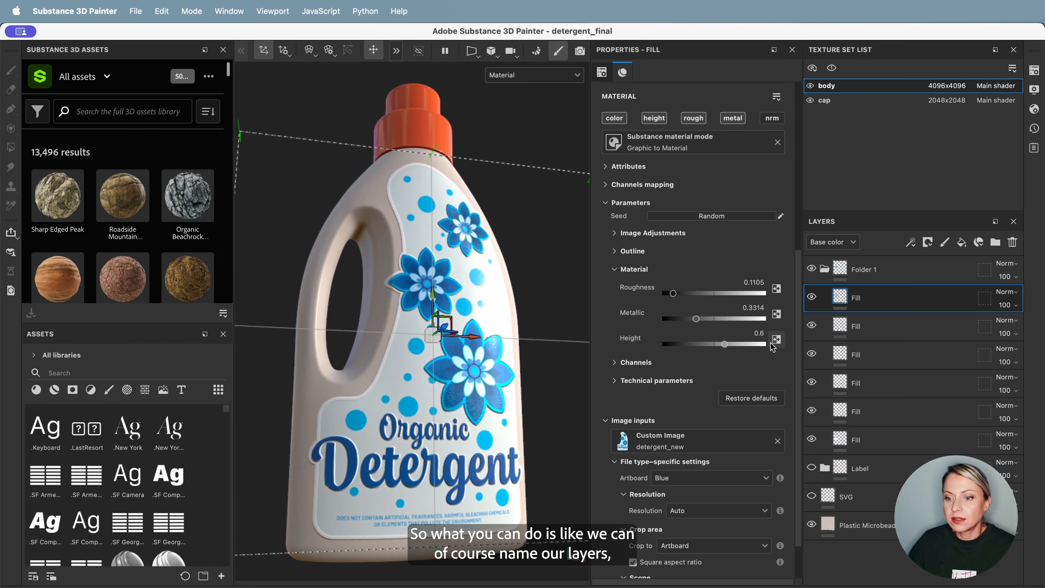
# Step: Rename the lowest fill layer in Folder 1 "background" and the fill layer above it "stroke"
pyautogui.click(871, 445)
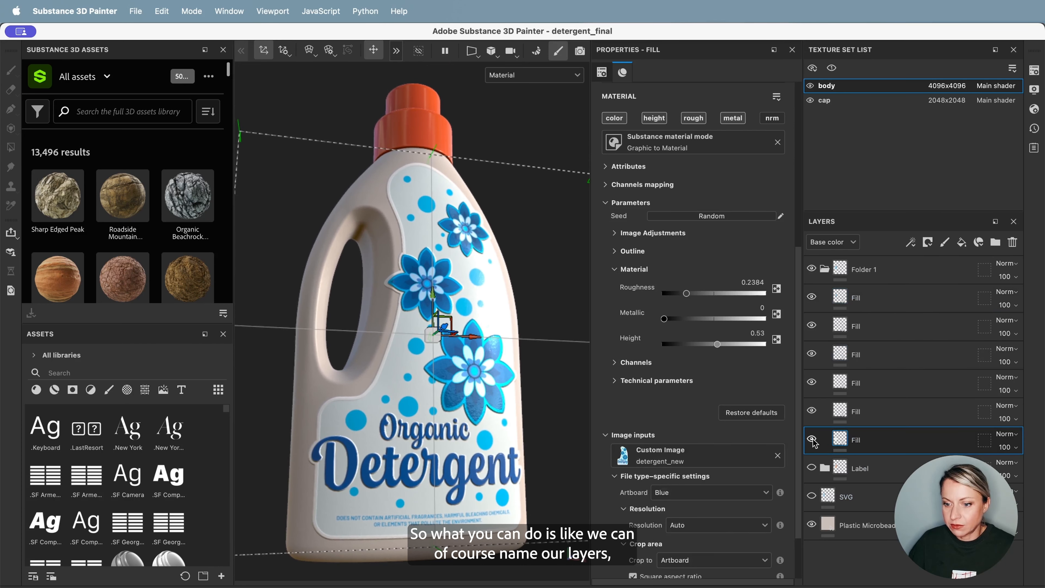
pyautogui.doubleClick(858, 441)
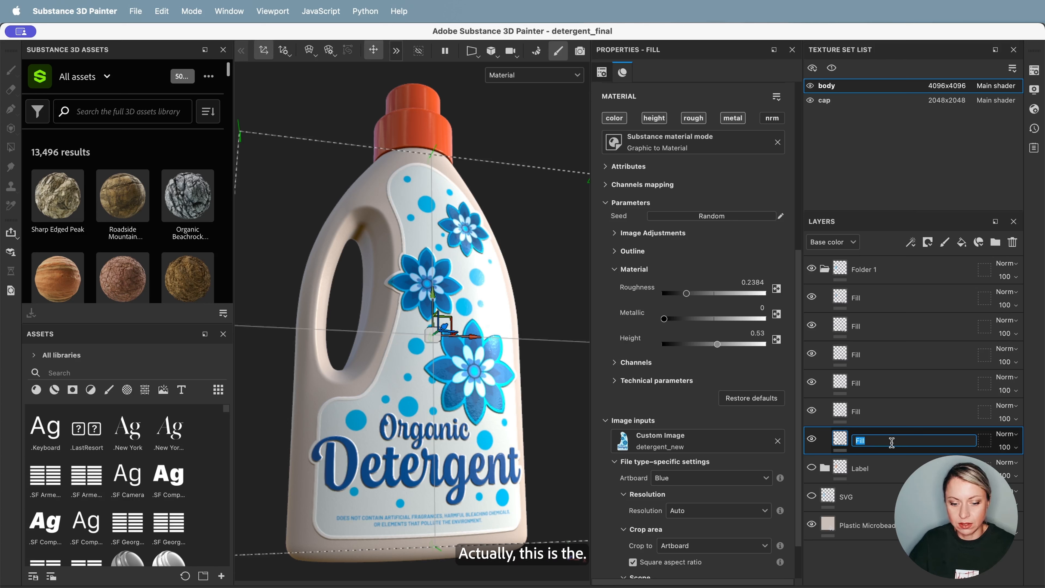
pyautogui.write('ba')
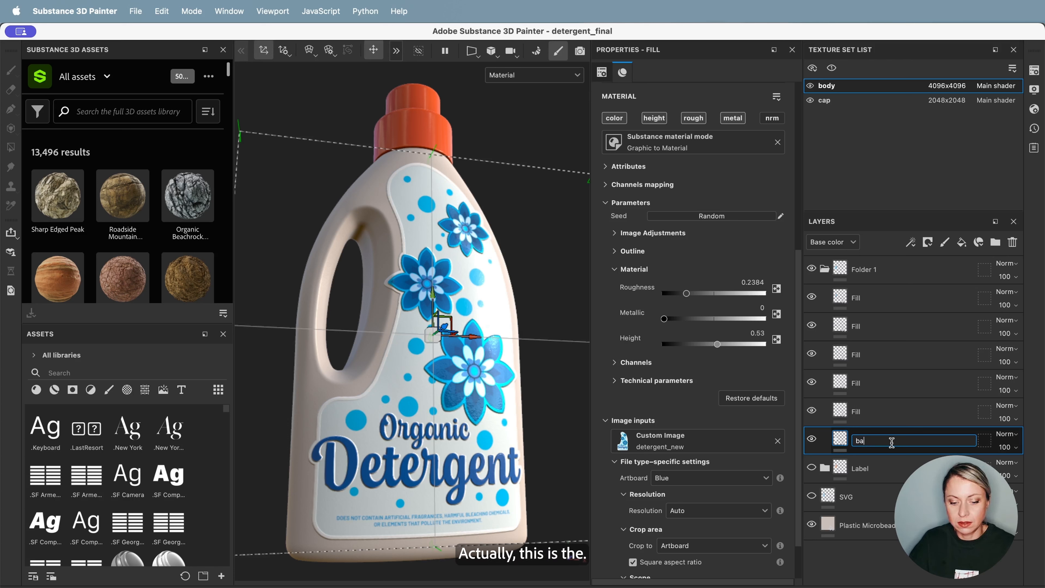
pyautogui.write('ckground')
pyautogui.press('Return')
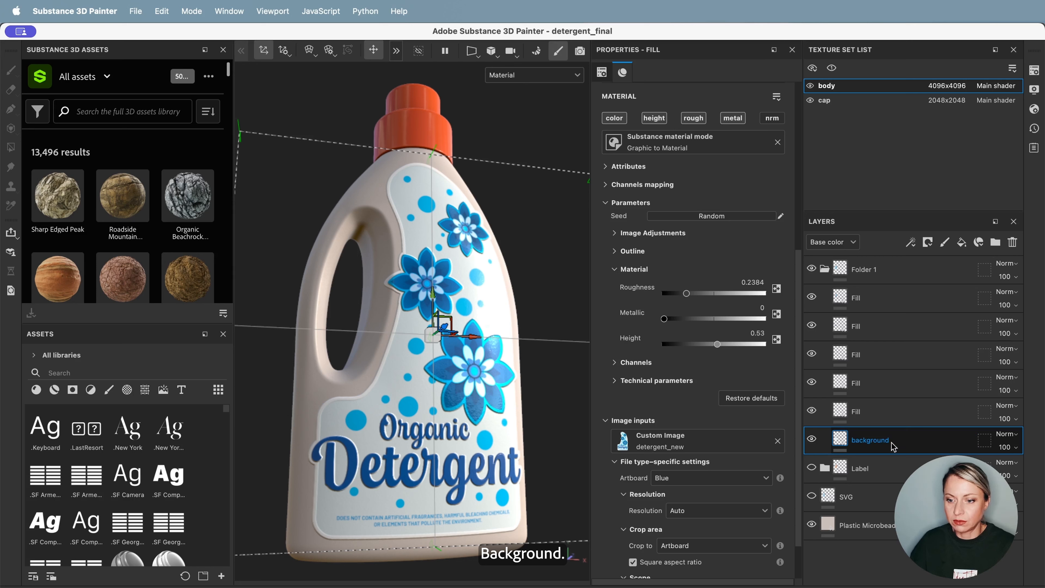
pyautogui.doubleClick(856, 413)
pyautogui.write('stroke')
pyautogui.press('Return')
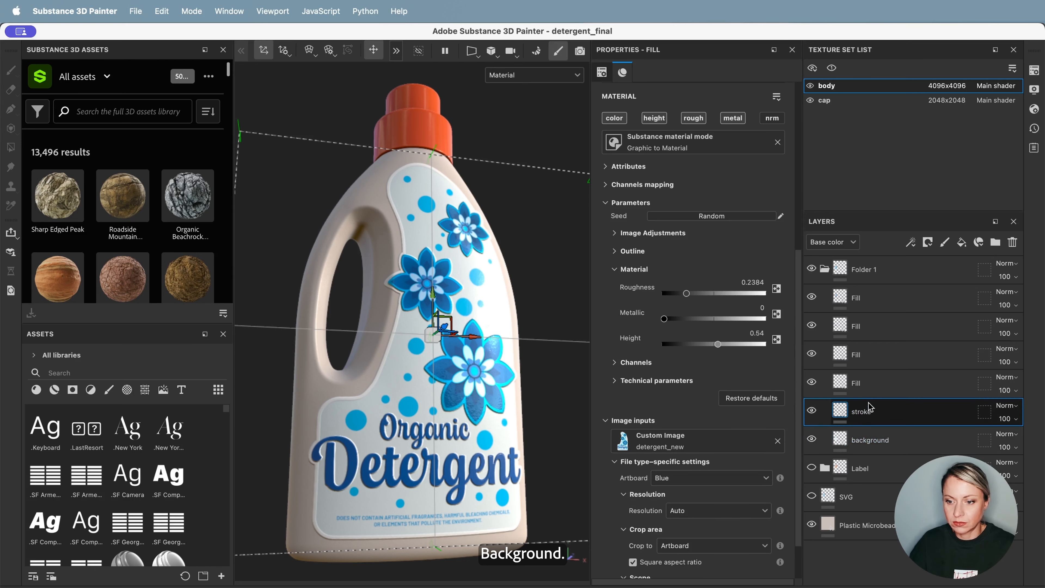
# Step: Rename the fill layer above stroke "Small text" and the one above that "Dots"
pyautogui.doubleClick(864, 383)
pyautogui.write('Small text')
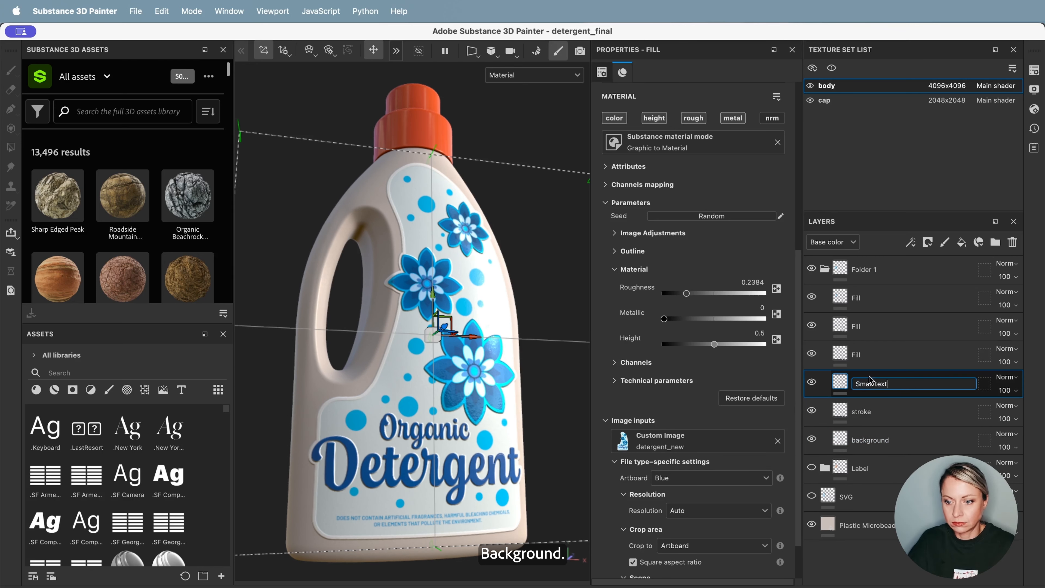
pyautogui.press('Return')
pyautogui.doubleClick(877, 355)
pyautogui.write('Dots')
pyautogui.press('Return')
# Step: Rename the fill layer above Dots "Big Text" and the topmost fill layer "Flowers"
pyautogui.doubleClick(880, 326)
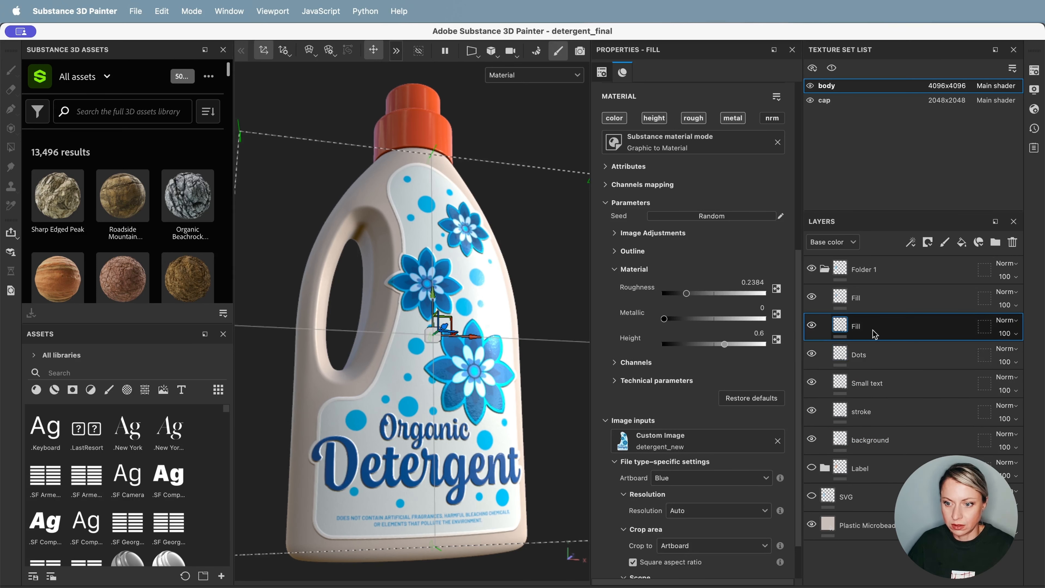
pyautogui.write('Big Text')
pyautogui.press('Return')
pyautogui.doubleClick(876, 297)
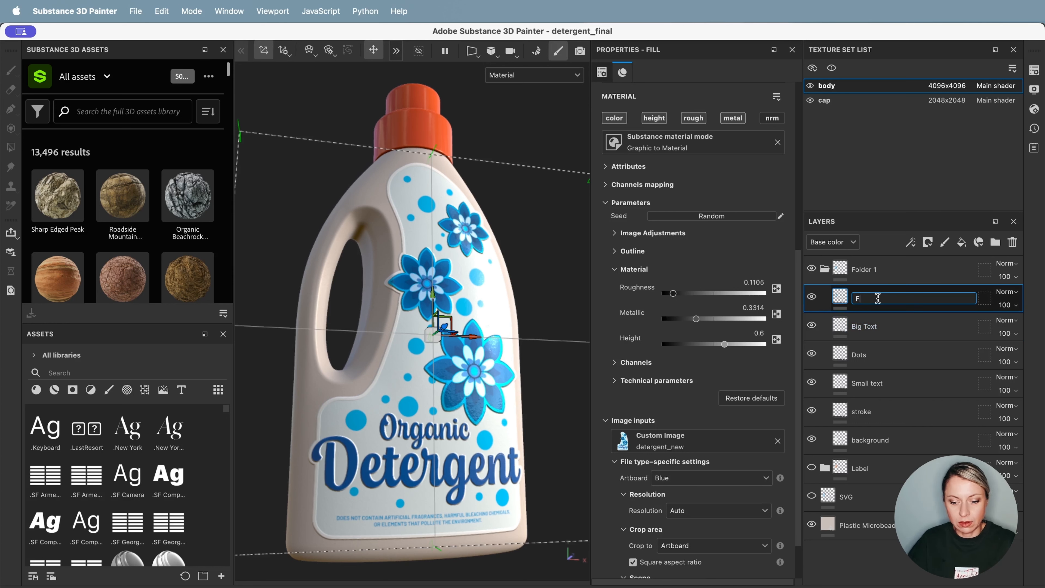
pyautogui.write('Flowers')
pyautogui.press('Return')
# Step: Collapse Folder 1 and rename it "Blue Design"
pyautogui.click(864, 269)
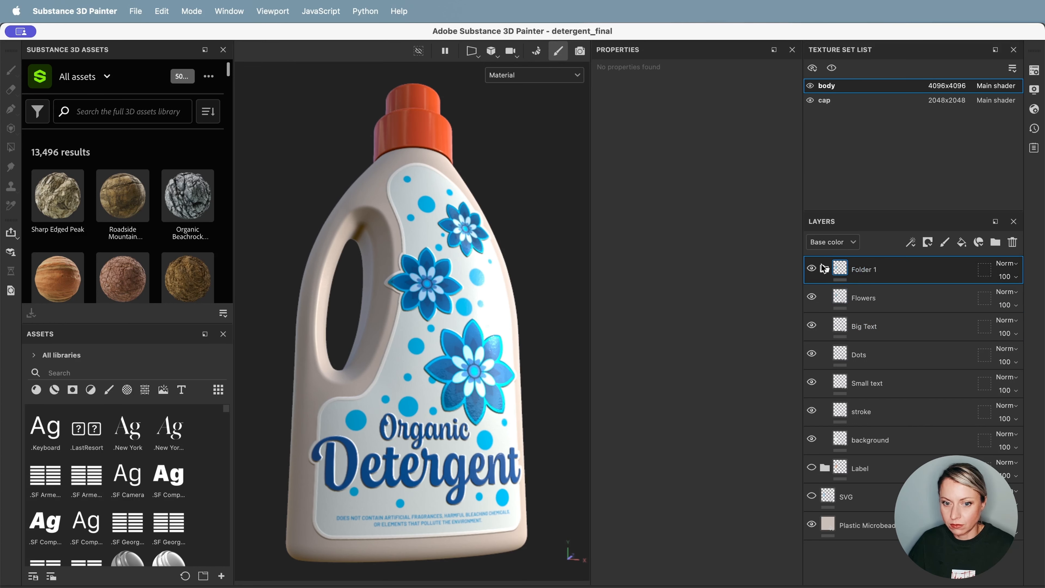
pyautogui.click(825, 269)
pyautogui.doubleClick(876, 271)
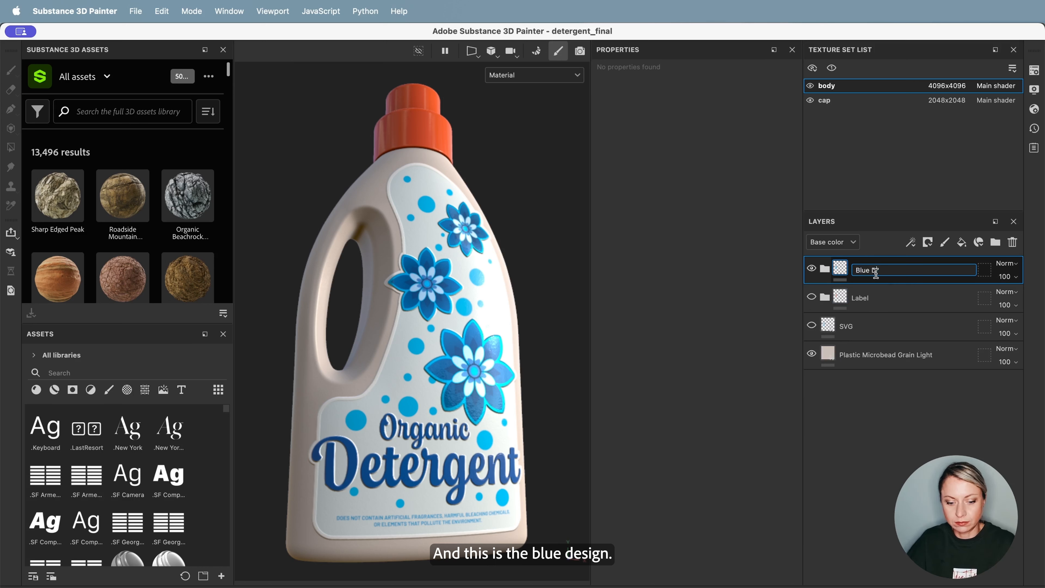
pyautogui.write('Blue Drsign')
pyautogui.press('BackSpace')
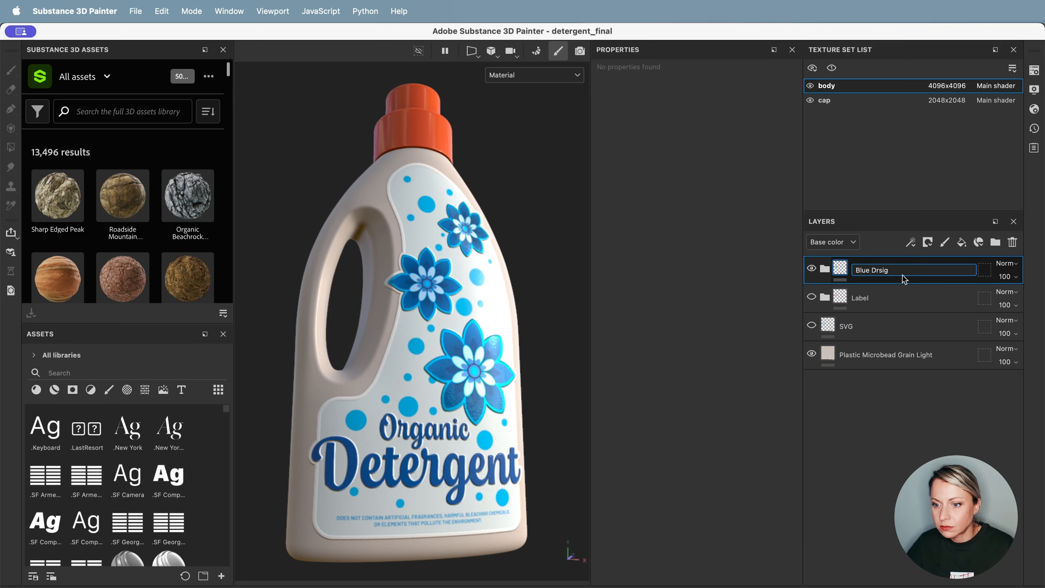
pyautogui.write('esi')
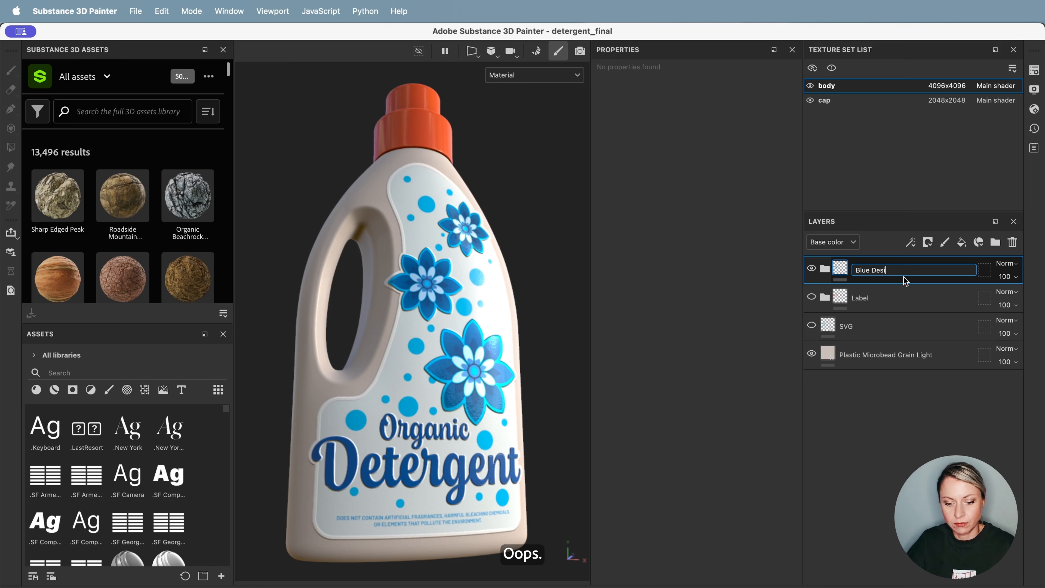
pyautogui.write('gn')
pyautogui.press('Return')
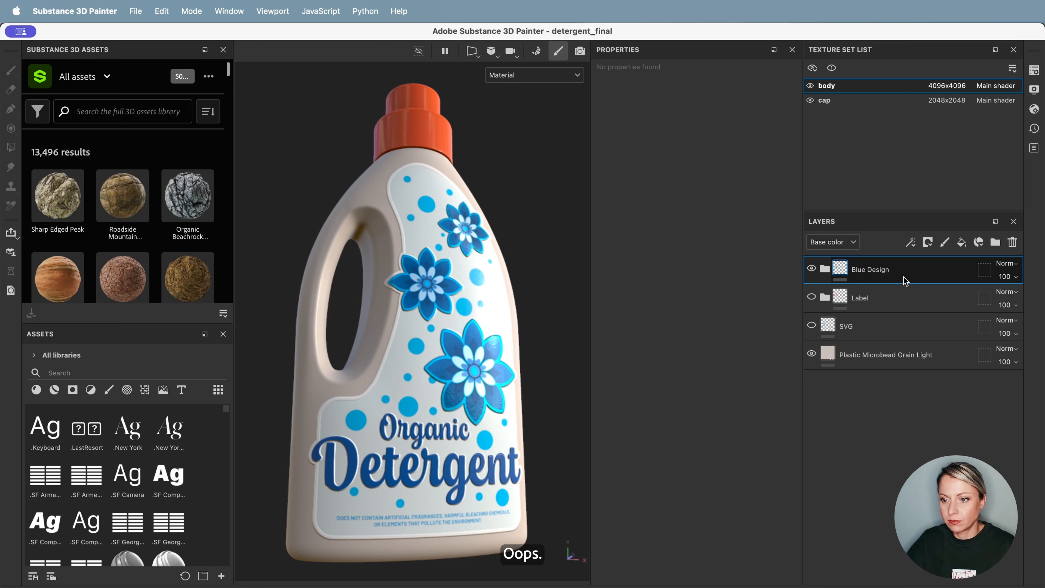
# Step: Hide and reshow the Blue Design folder to compare the bottle with and without the label
pyautogui.click(812, 268)
pyautogui.click(812, 268)
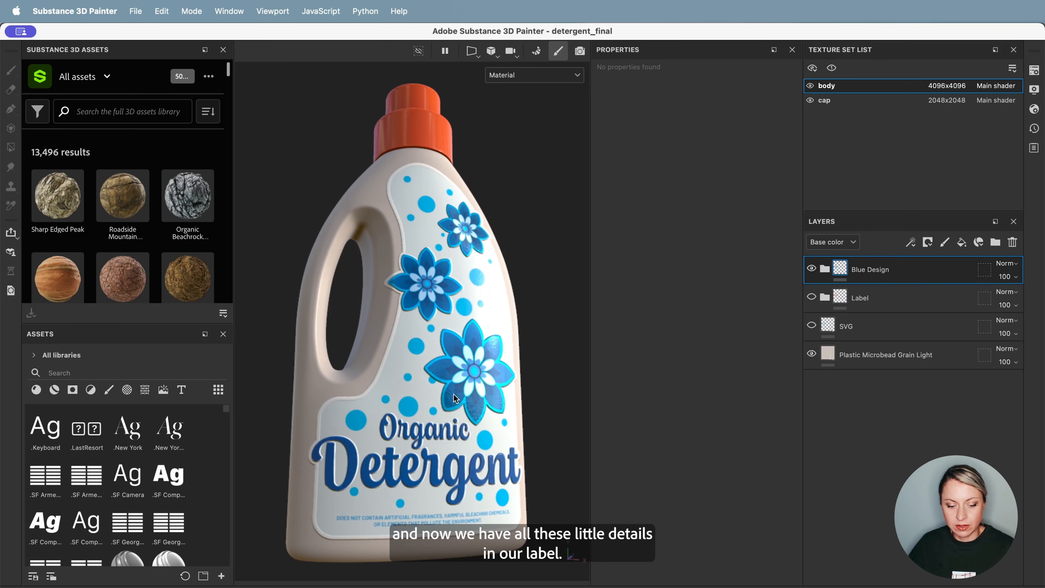
pyautogui.keyDown('alt'); pyautogui.moveTo(424, 393); pyautogui.dragTo(430, 358); pyautogui.keyUp('alt')
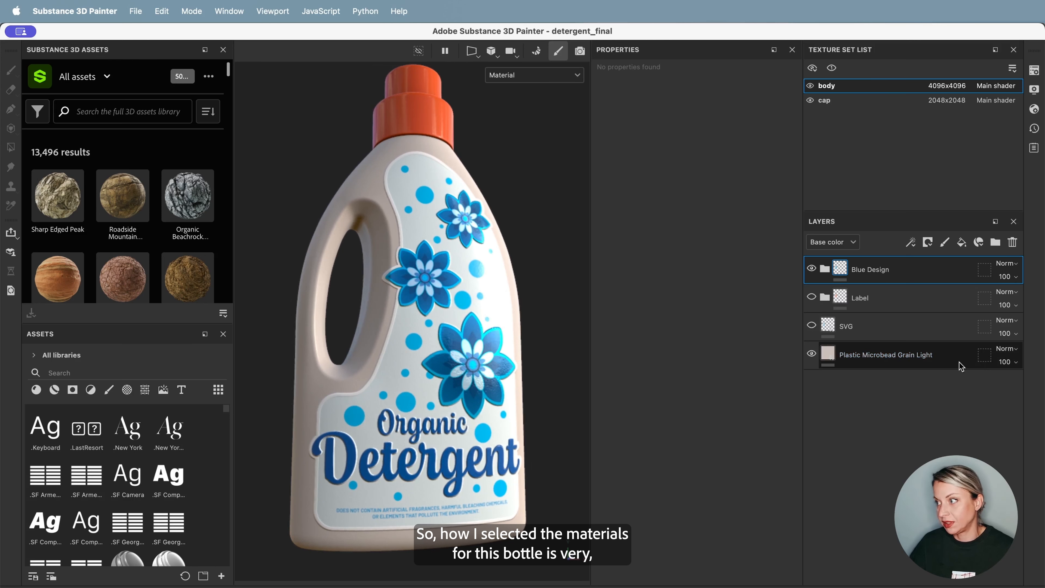
# Step: Select the Plastic Microbead Grain Light layer, then search the Substance 3D assets for "plastic" and browse the materials
pyautogui.click(889, 364)
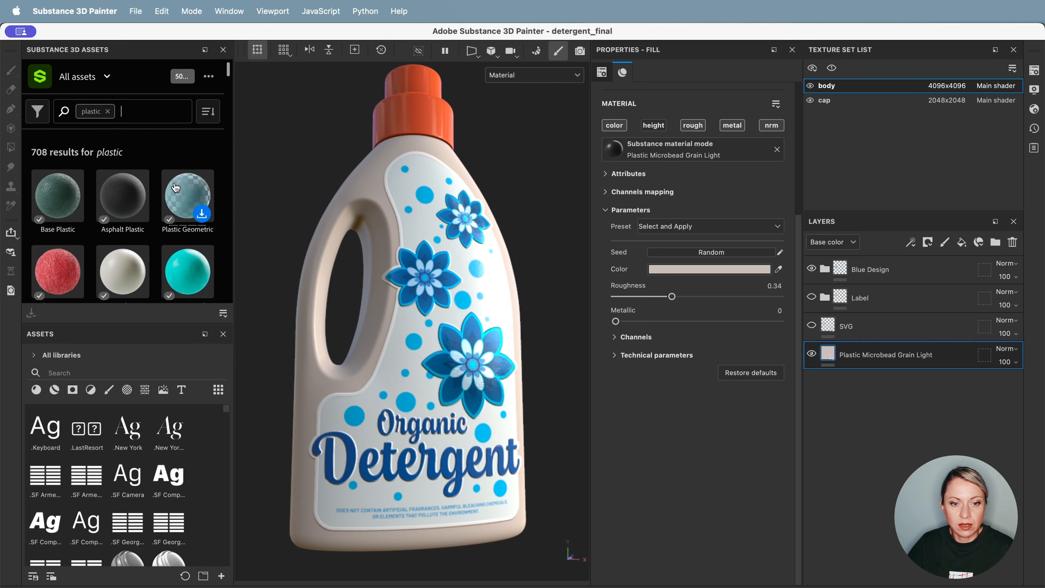
pyautogui.scroll(-10, 142, 223)
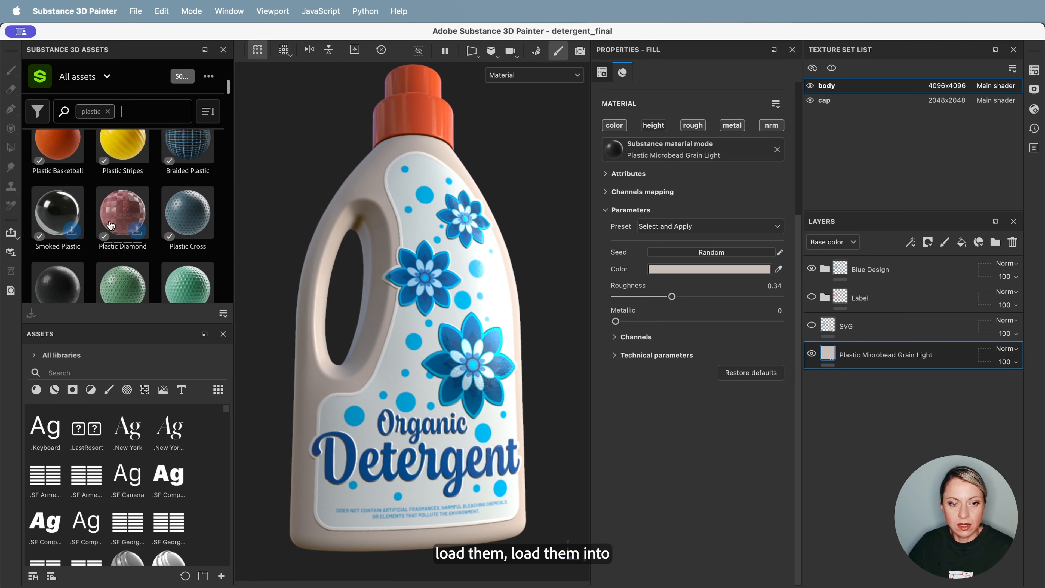
pyautogui.scroll(-3, 78, 222)
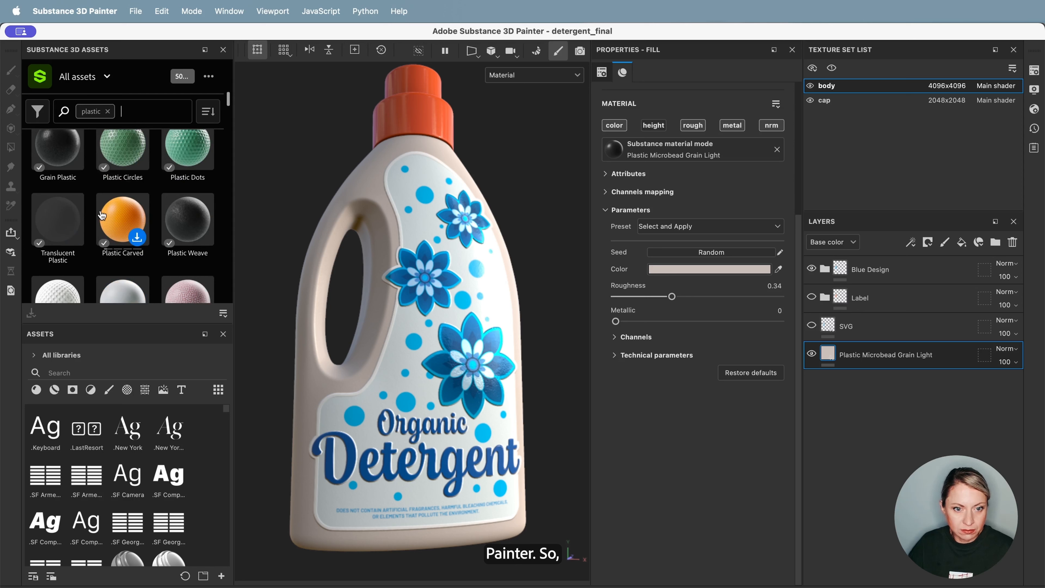
pyautogui.scroll(-5, 126, 229)
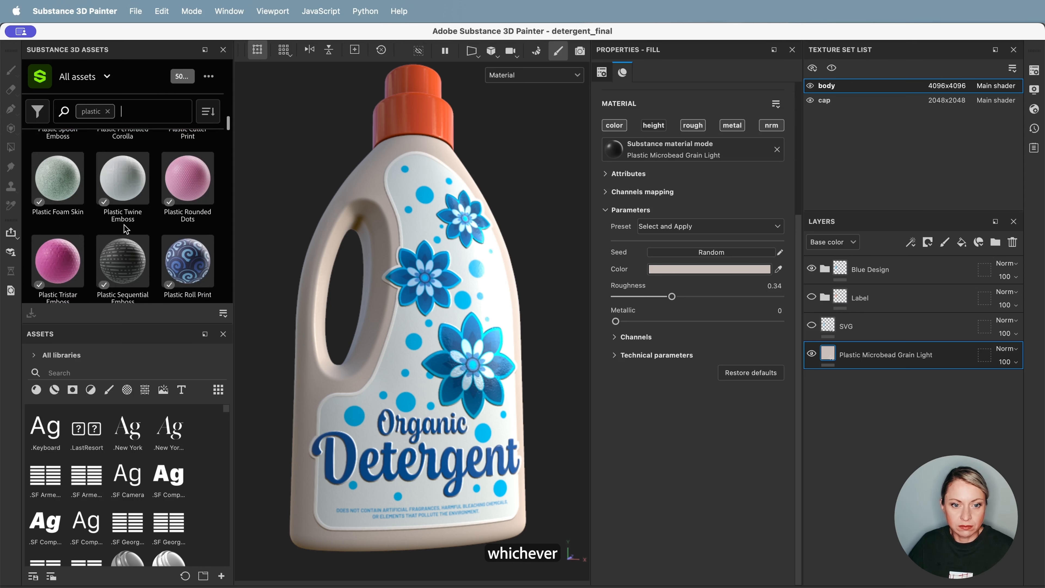
pyautogui.scroll(-8, 125, 230)
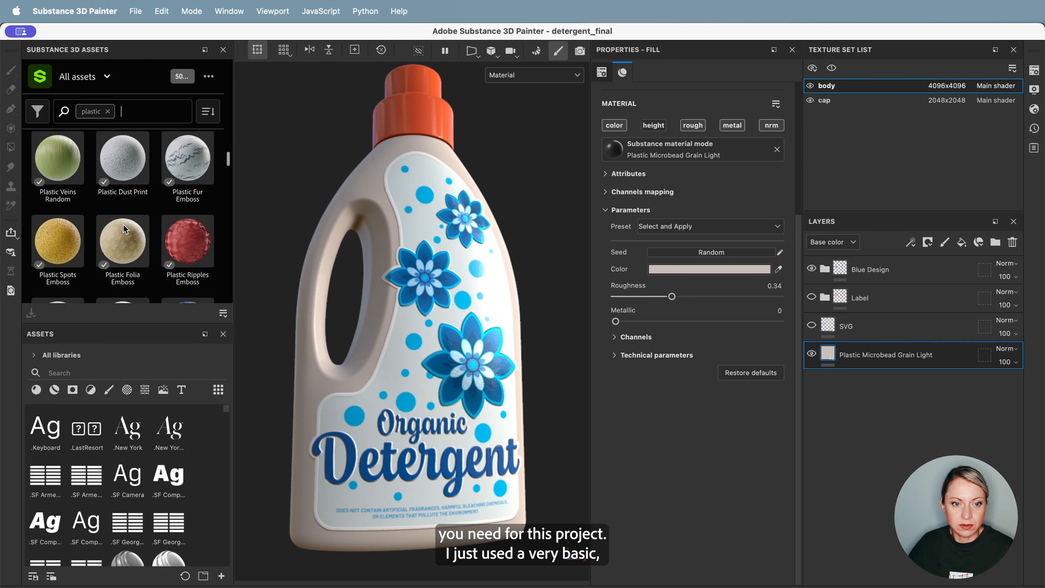
pyautogui.scroll(-10, 124, 229)
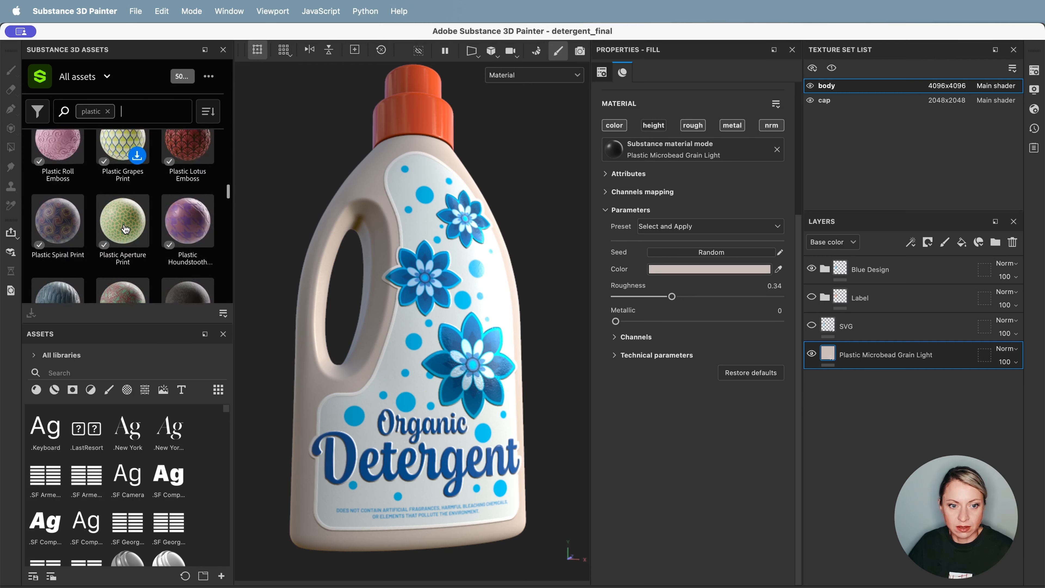
pyautogui.scroll(-10, 125, 221)
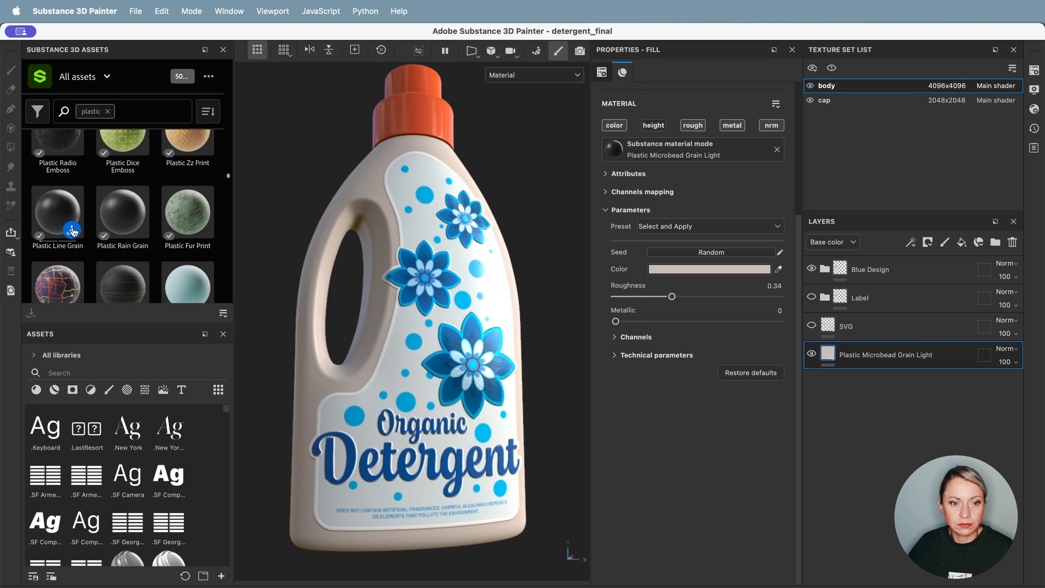
# Step: Filter the asset library to base materials and look through the available plastic materials
pyautogui.click(36, 389)
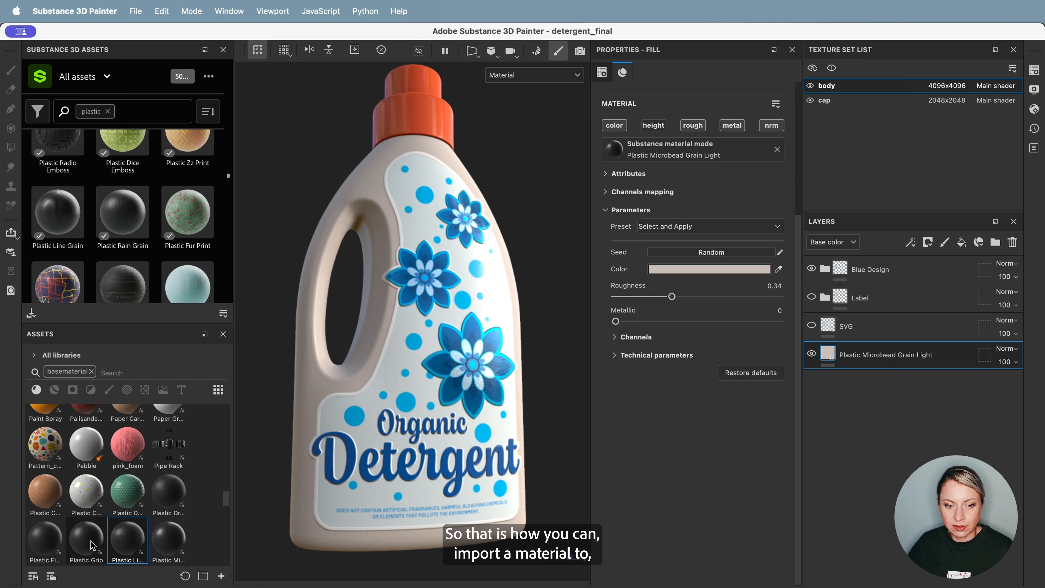
pyautogui.moveTo(147, 538)
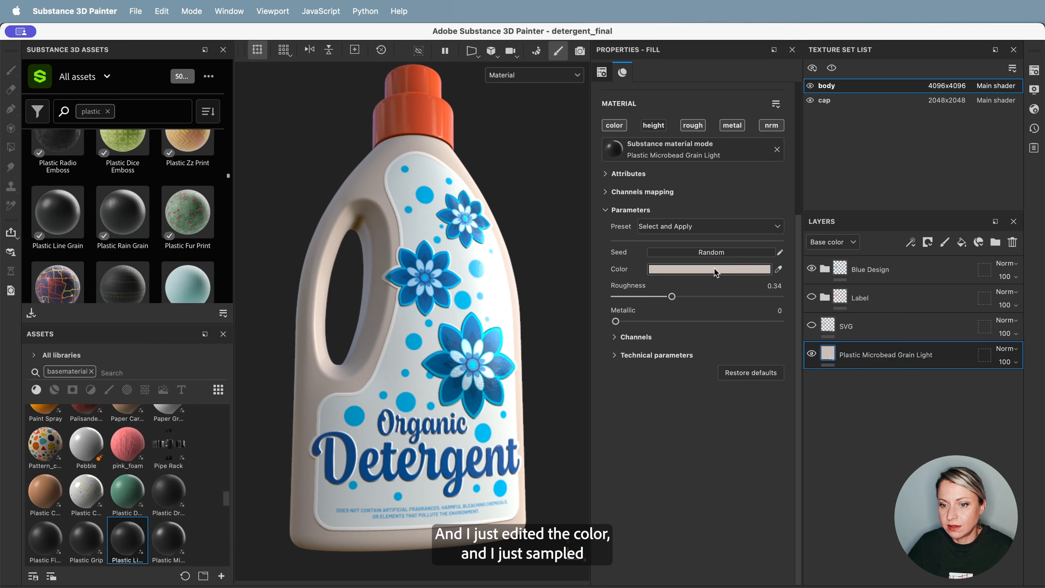
# Step: Recolor the bottle body's Plastic Microbead Grain Light layer with blue sampled from the label, lightened to pale blue BAD2D5
pyautogui.click(779, 270)
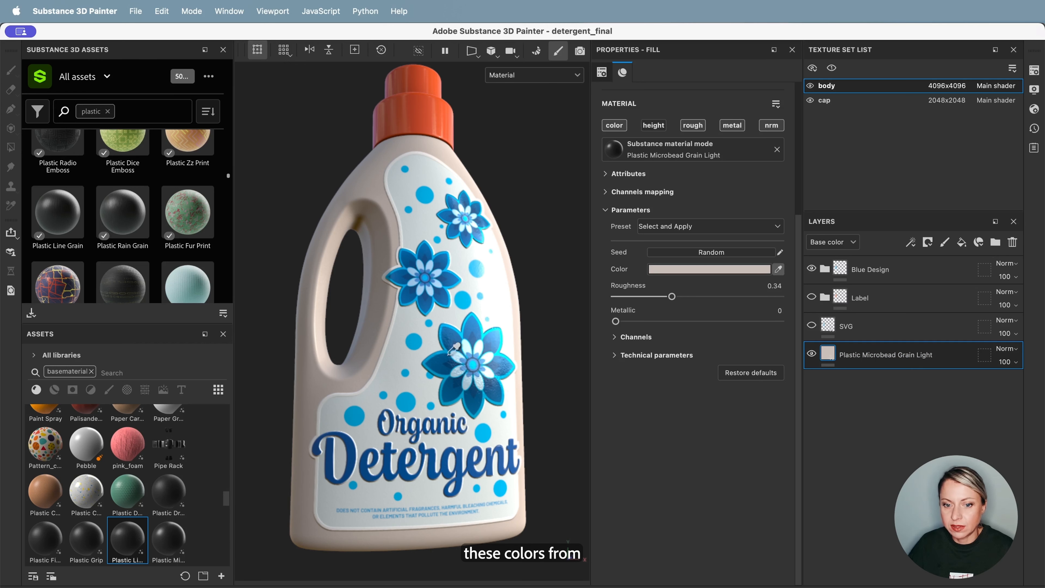
pyautogui.click(413, 342)
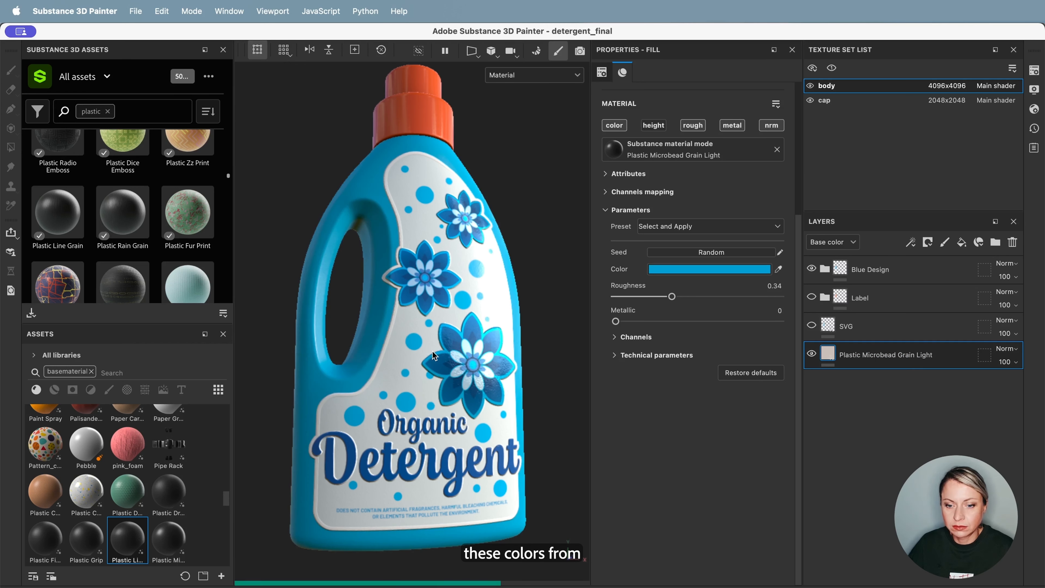
pyautogui.click(734, 268)
pyautogui.moveTo(874, 341); pyautogui.dragTo(815, 324)
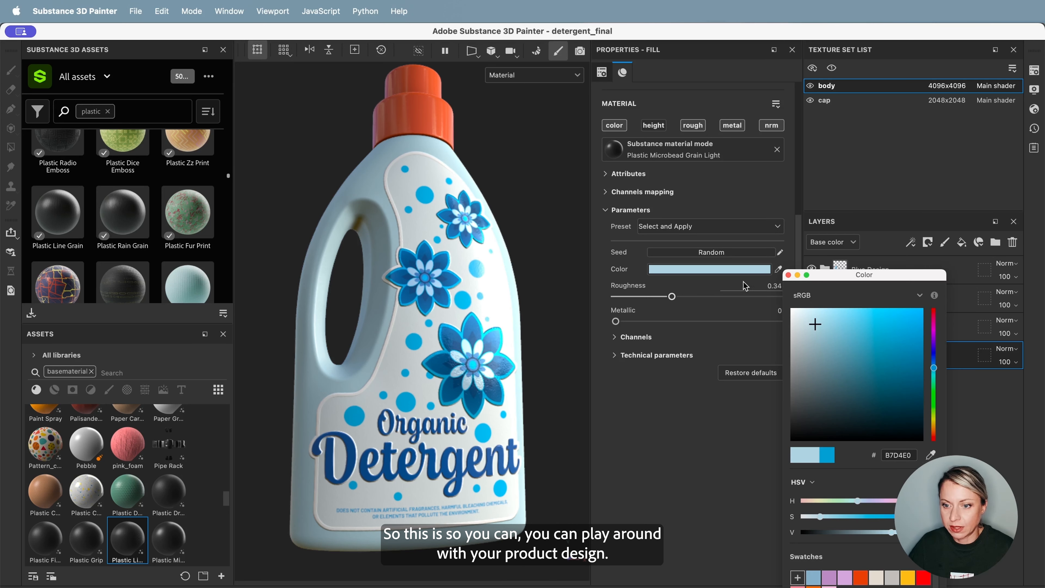
pyautogui.click(778, 269)
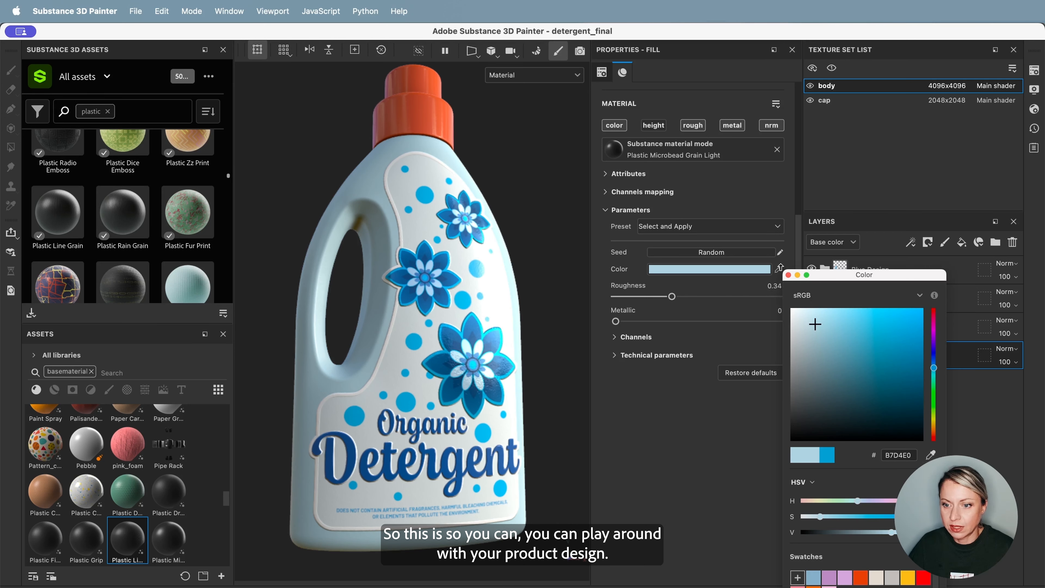
pyautogui.click(389, 375)
pyautogui.moveTo(809, 334); pyautogui.dragTo(806, 329)
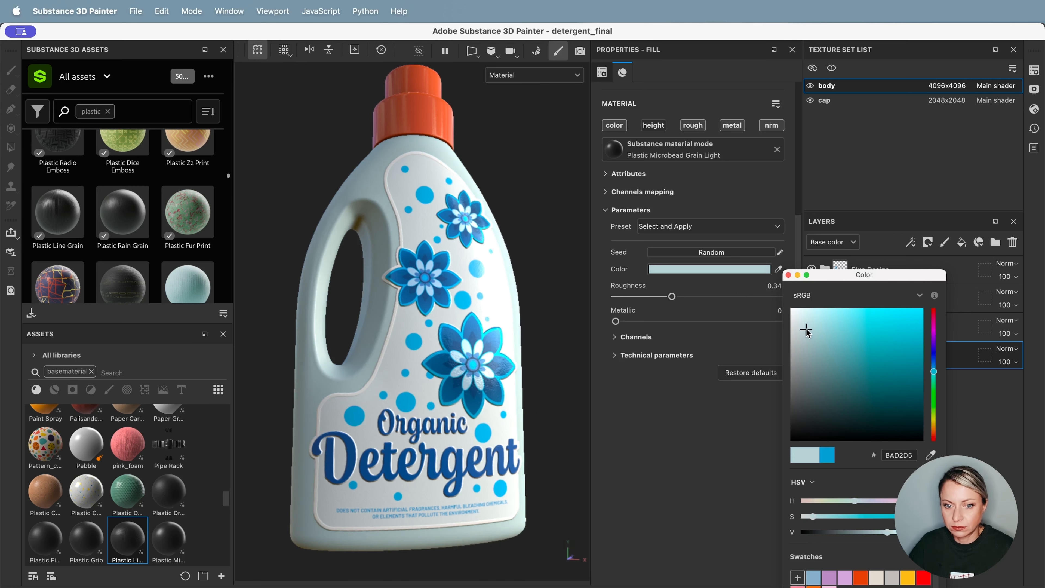
pyautogui.click(788, 275)
# Step: In the cap texture set, try blues sampled from the label on the plastic layer, settling on the dark blue of the Detergent lettering
pyautogui.keyDown('alt'); pyautogui.moveTo(370, 495); pyautogui.dragTo(393, 368); pyautogui.keyUp('alt')
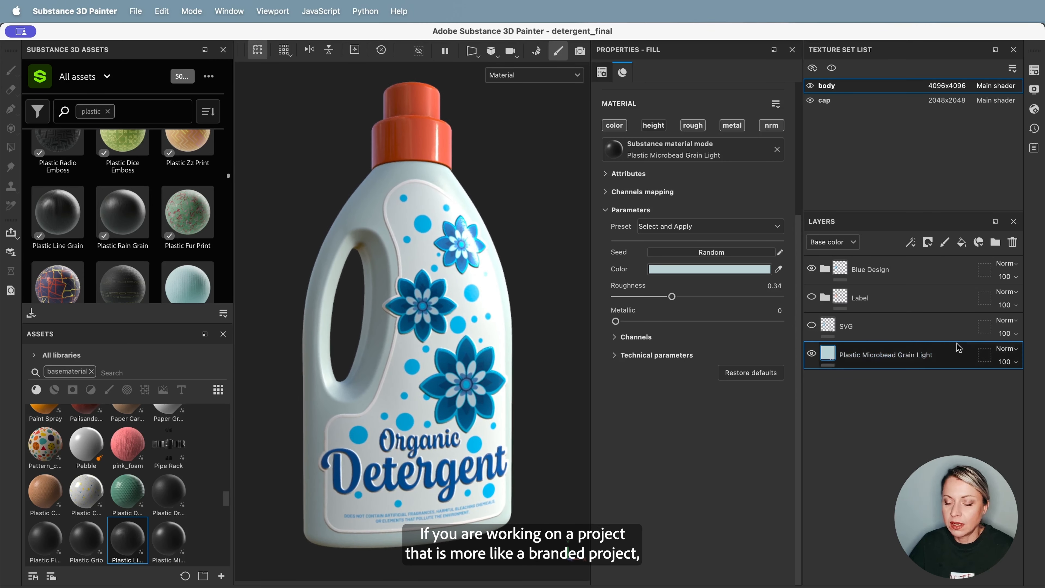
pyautogui.click(847, 101)
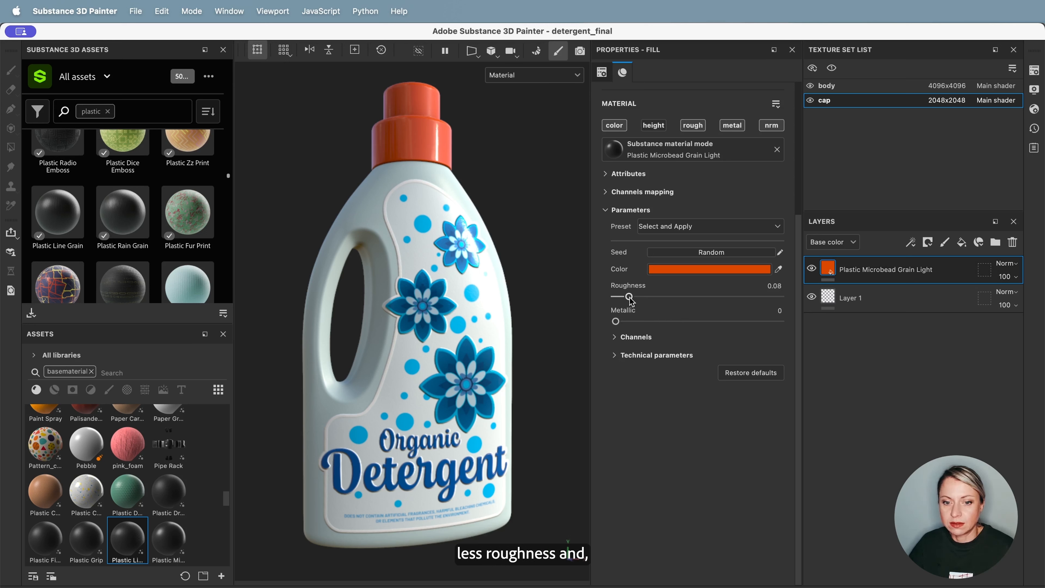
pyautogui.click(780, 270)
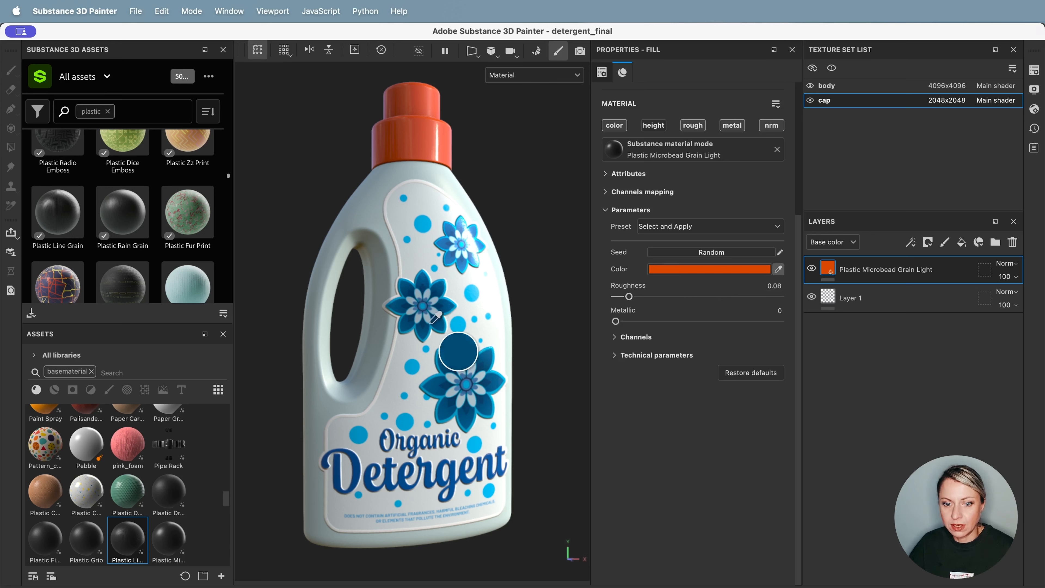
pyautogui.click(458, 324)
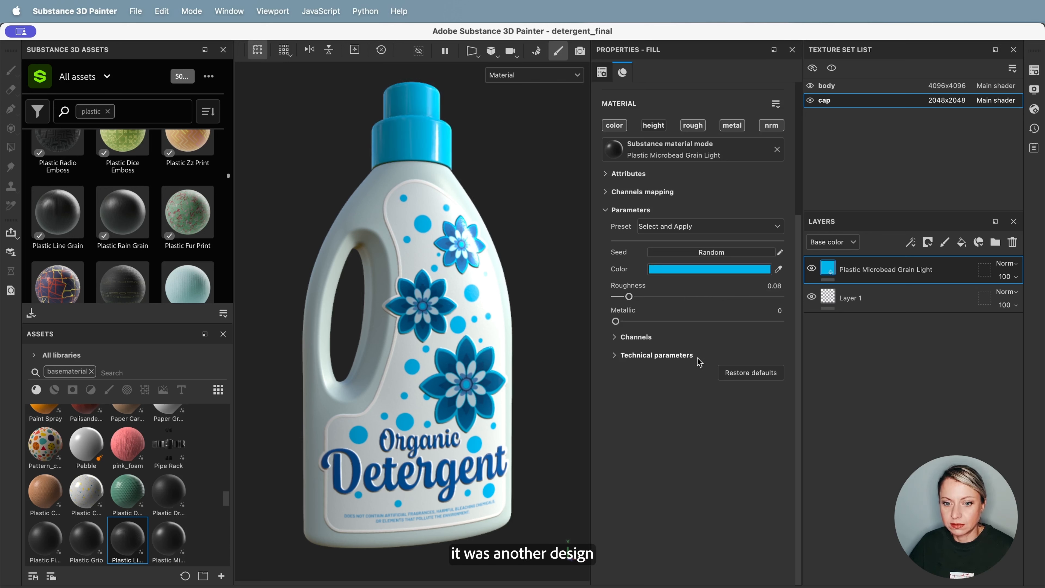
pyautogui.click(778, 270)
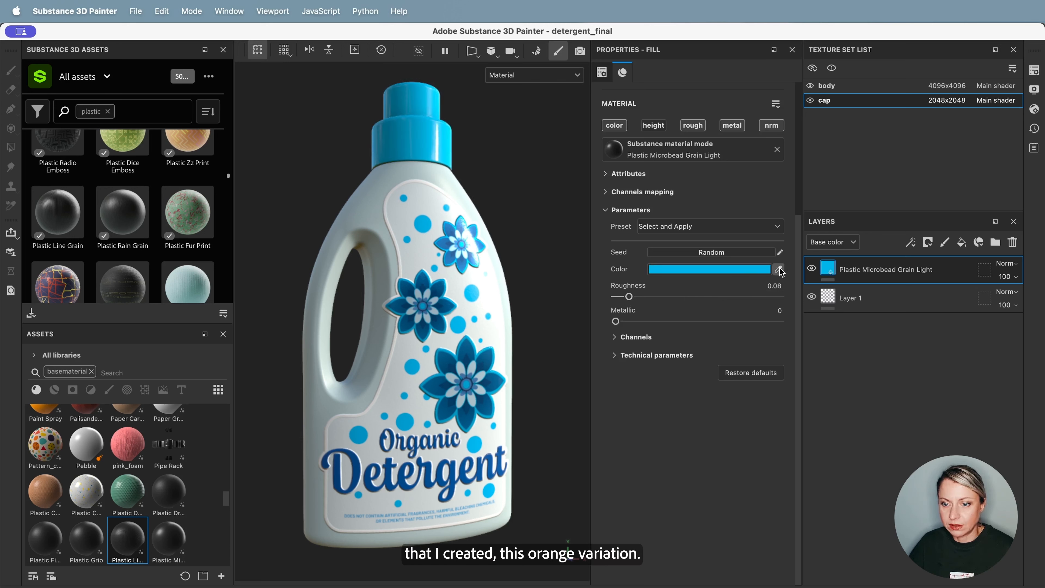
pyautogui.click(469, 346)
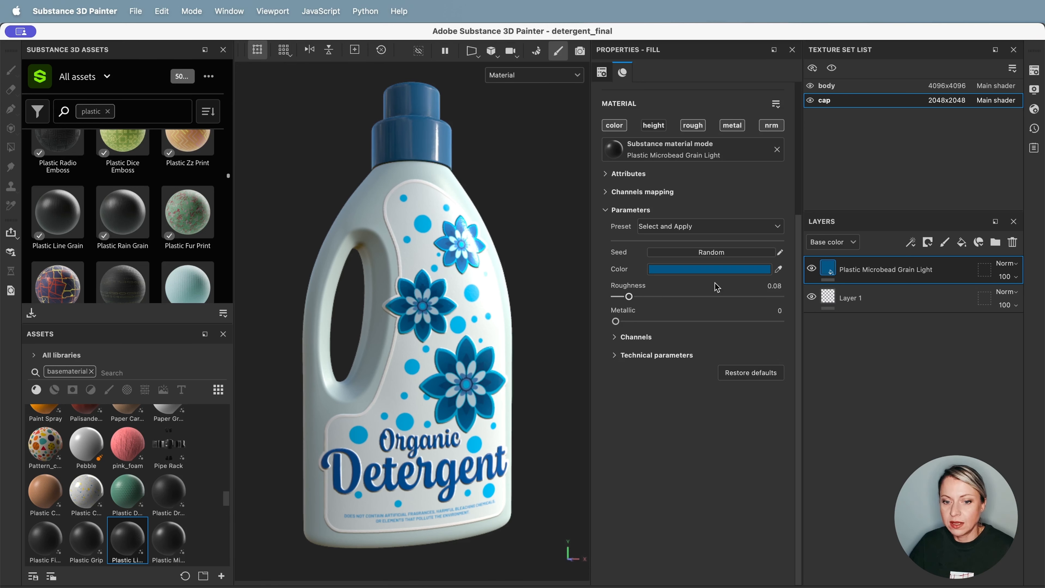
pyautogui.click(778, 270)
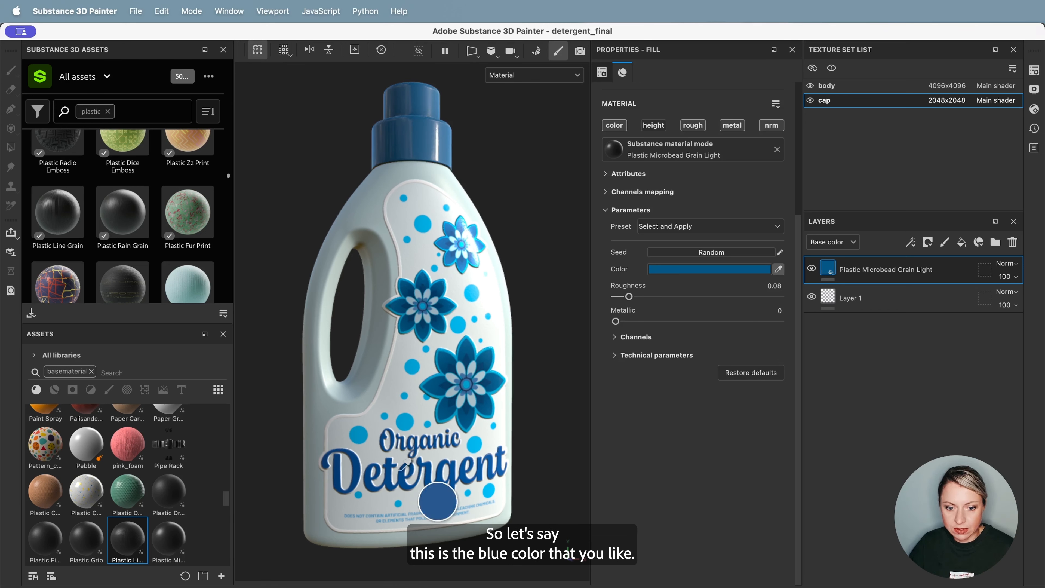
pyautogui.click(392, 463)
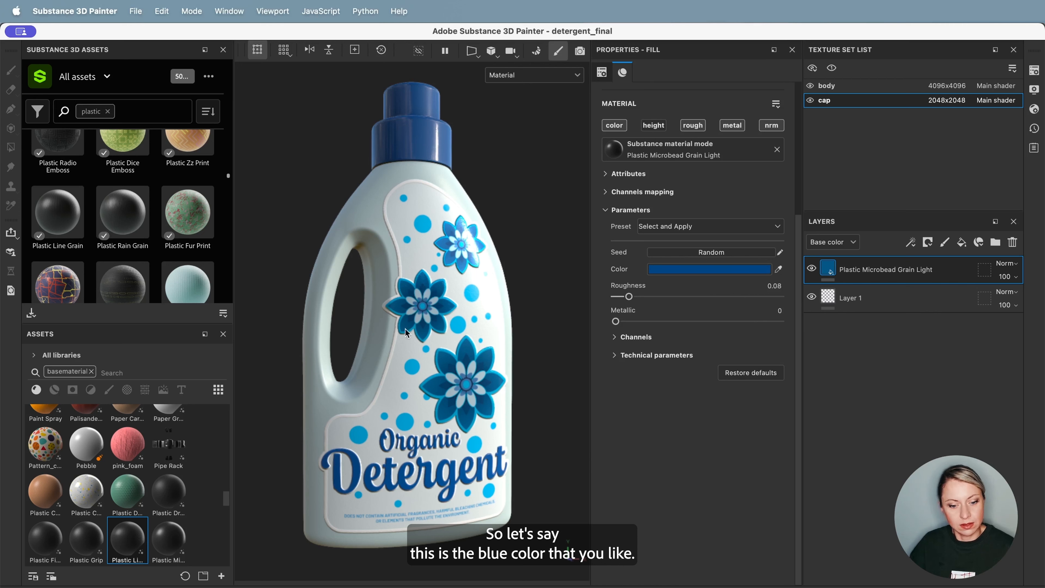
# Step: In the body texture set, collapse Blue Design and move the Plastic Microbead Grain Light layer directly below it
pyautogui.keyDown('alt'); pyautogui.moveTo(471, 347); pyautogui.dragTo(483, 319); pyautogui.keyUp('alt')
pyautogui.keyDown('alt'); pyautogui.moveTo(479, 294); pyautogui.dragTo(478, 292, button='middle'); pyautogui.keyUp('alt')
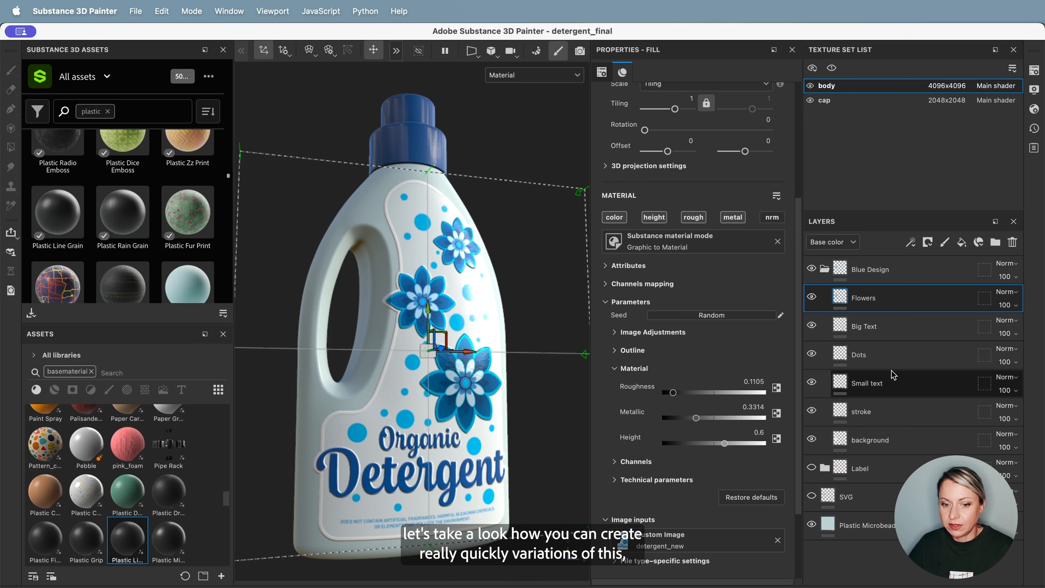
pyautogui.click(825, 269)
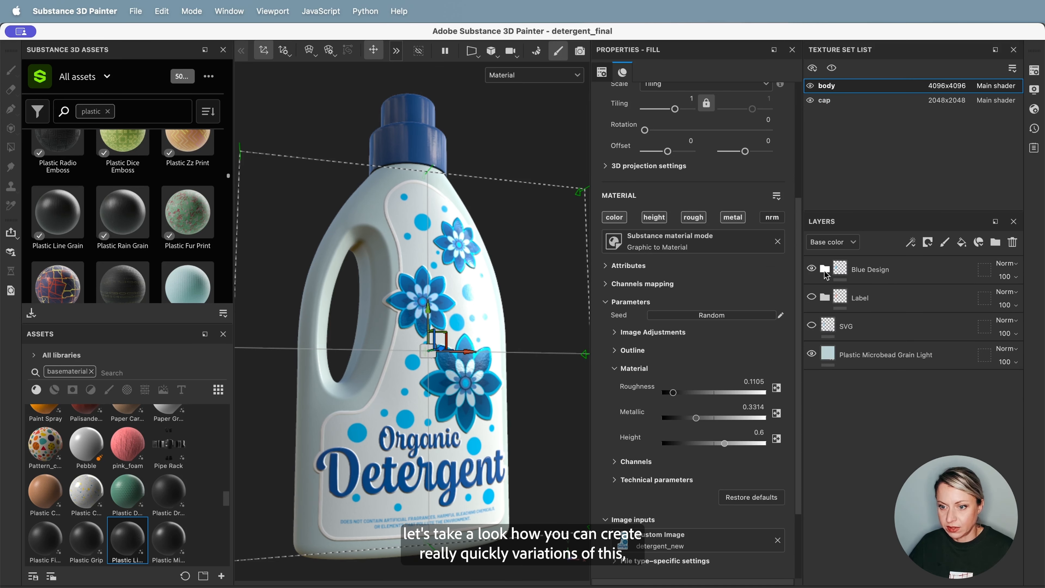
pyautogui.click(882, 364)
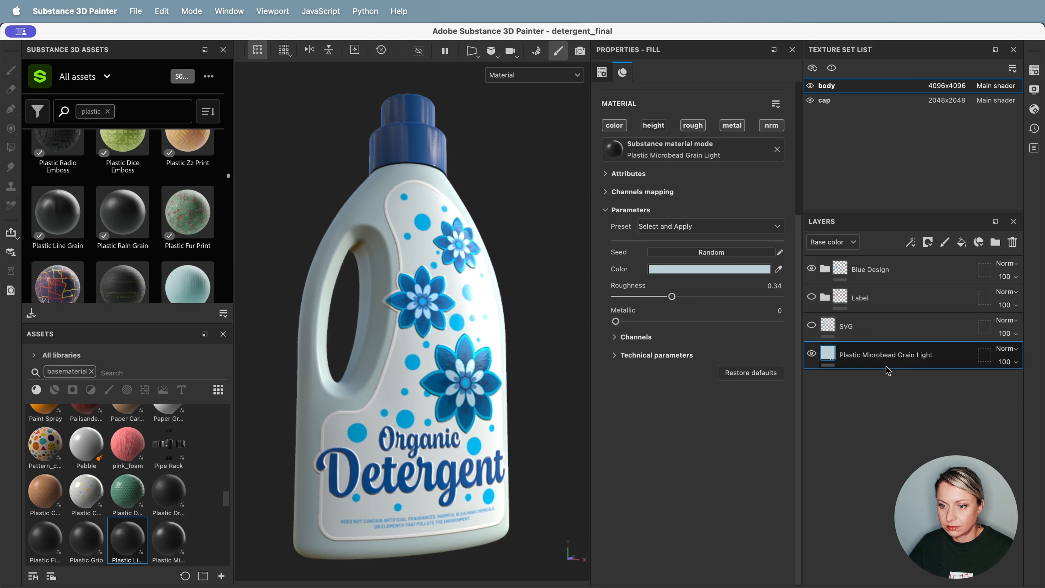
pyautogui.moveTo(888, 363); pyautogui.dragTo(874, 290)
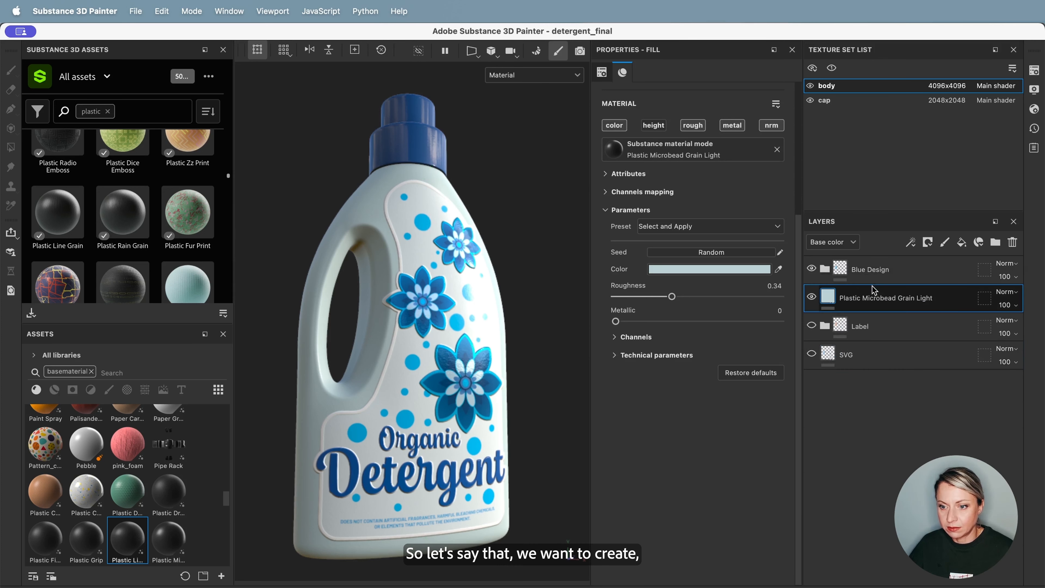
# Step: Group Blue Design and the plastic layer in a new folder, and check the grouping by hiding and reshowing the folder
pyautogui.click(996, 242)
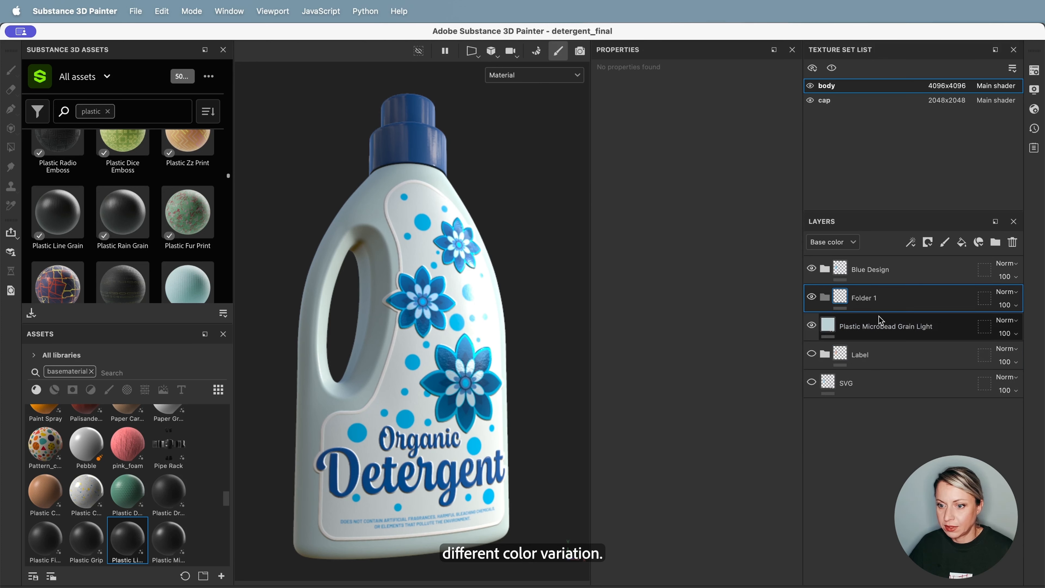
pyautogui.moveTo(864, 298); pyautogui.dragTo(869, 273)
pyautogui.click(873, 327)
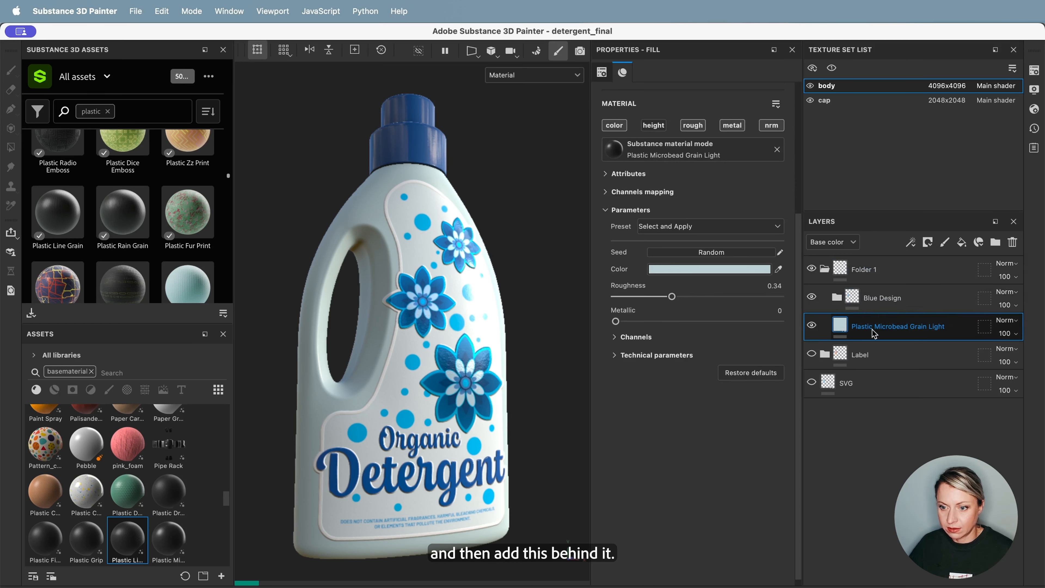
pyautogui.click(812, 270)
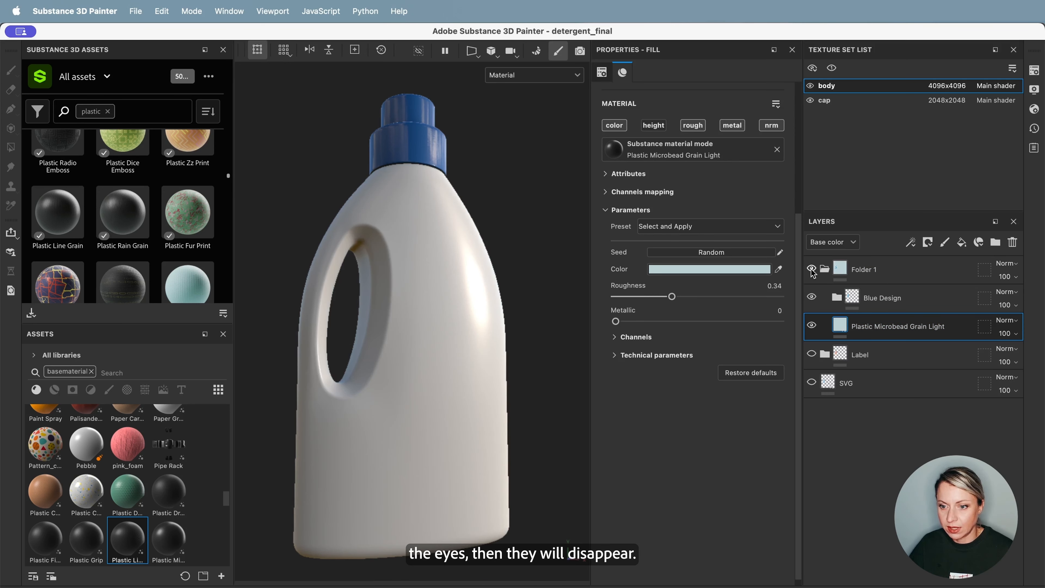
pyautogui.click(812, 270)
# Step: Duplicate Folder 1 with its contents and rename the lower, original folder "Blue"
pyautogui.click(876, 272)
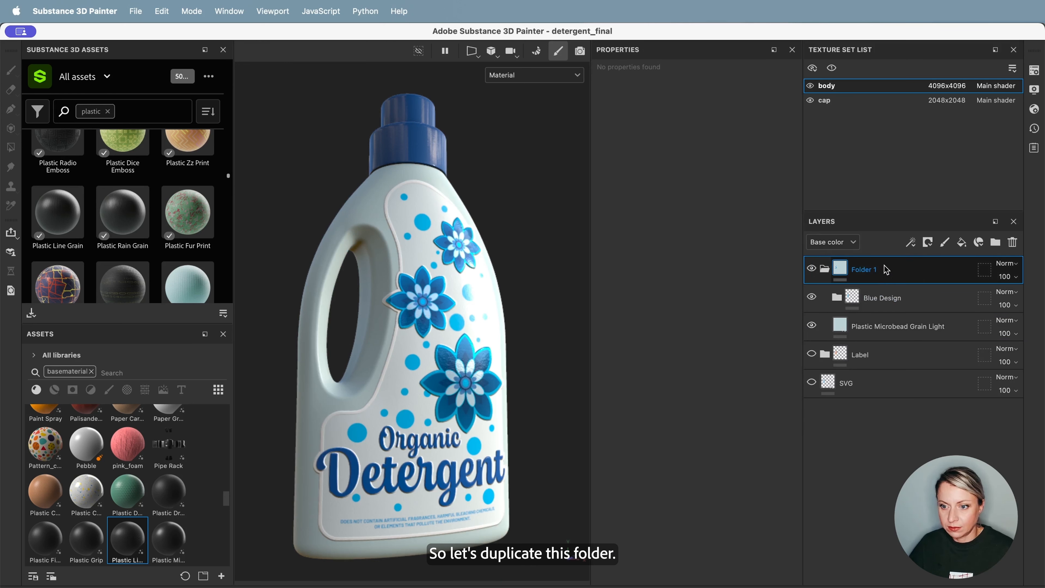
pyautogui.press('super+d')
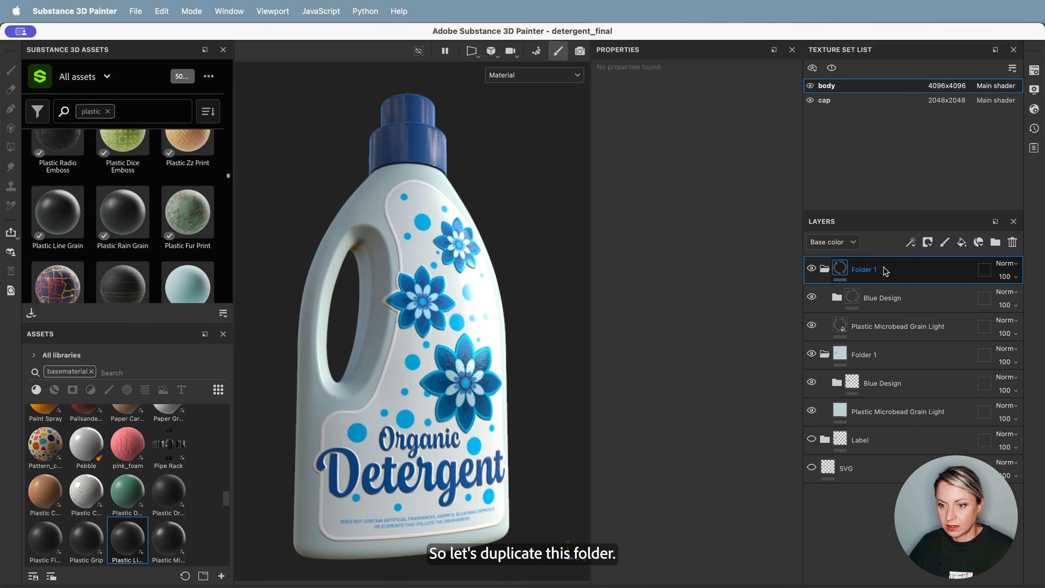
pyautogui.doubleClick(873, 359)
pyautogui.write('Blue')
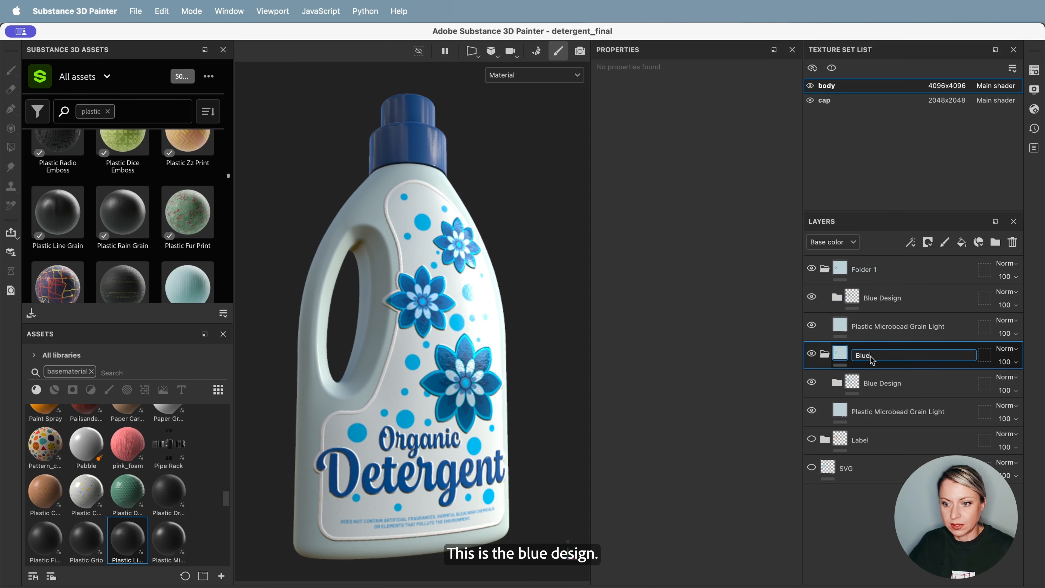
pyautogui.press('Return')
# Step: Rename the duplicated folder "Orange" and its nested Blue Design folder "Orange Design"
pyautogui.doubleClick(867, 270)
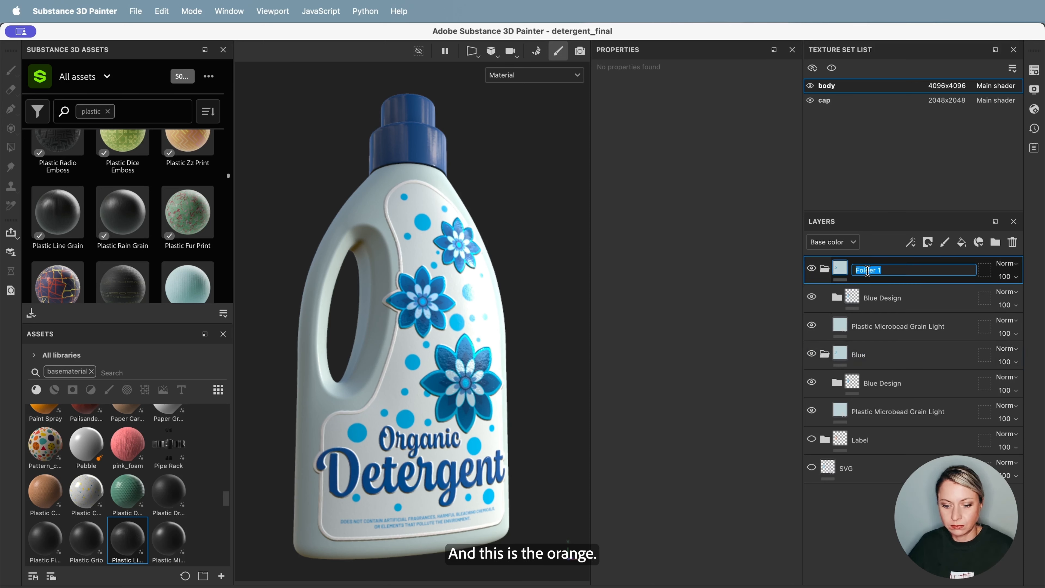
pyautogui.write('Orange')
pyautogui.press('Return')
pyautogui.doubleClick(879, 299)
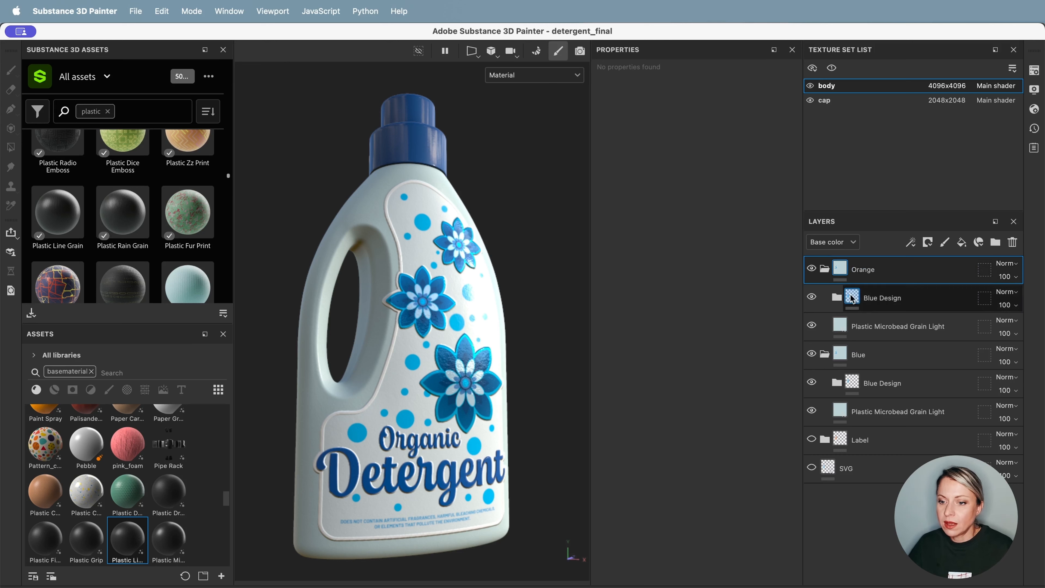
pyautogui.press('Right')
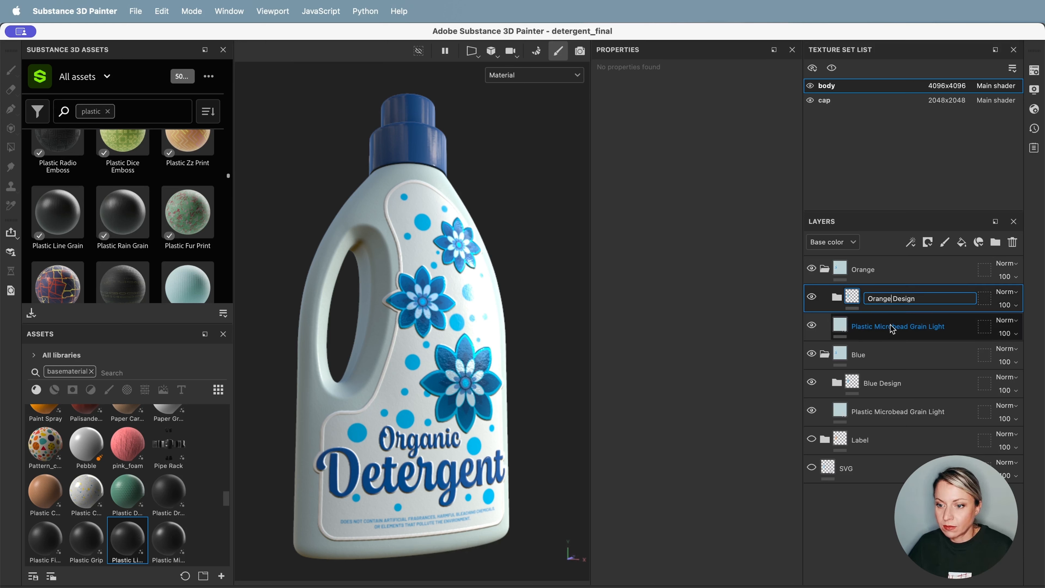
pyautogui.click(842, 329)
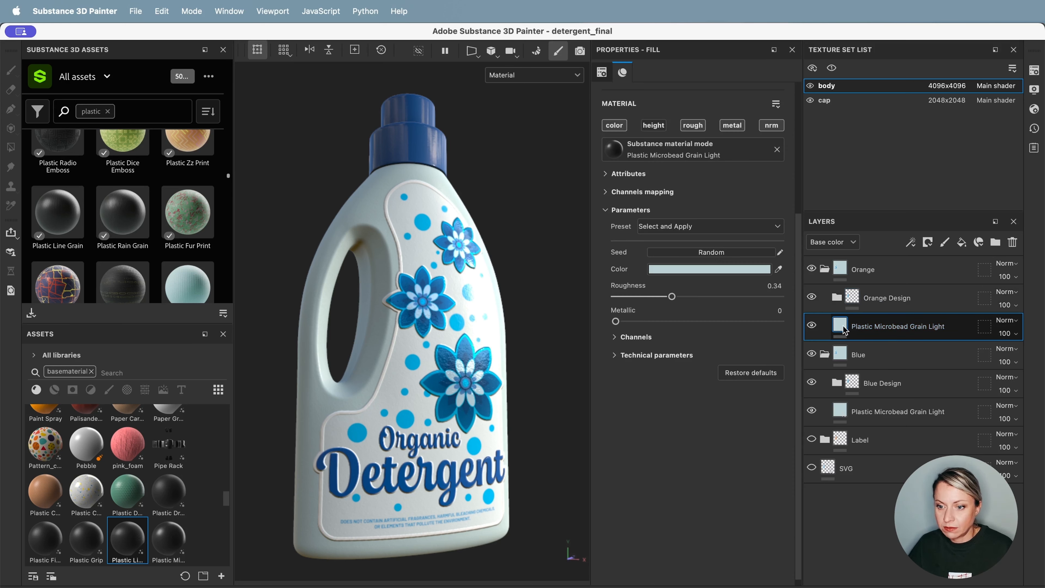
# Step: Set the artboard of the background layer inside Orange Design to Orange and expand its Scope settings
pyautogui.click(836, 298)
pyautogui.click(908, 473)
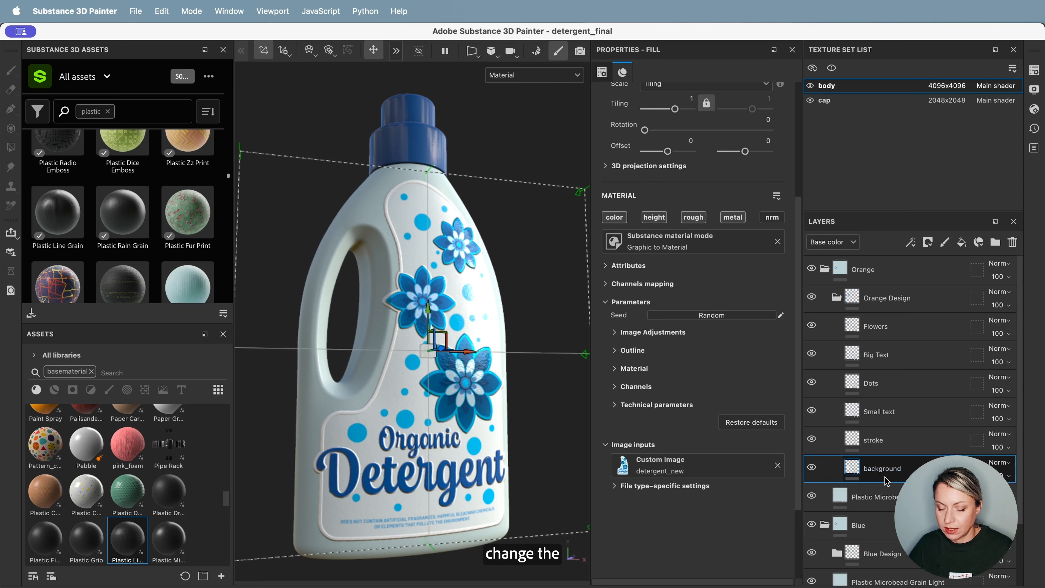
pyautogui.click(616, 486)
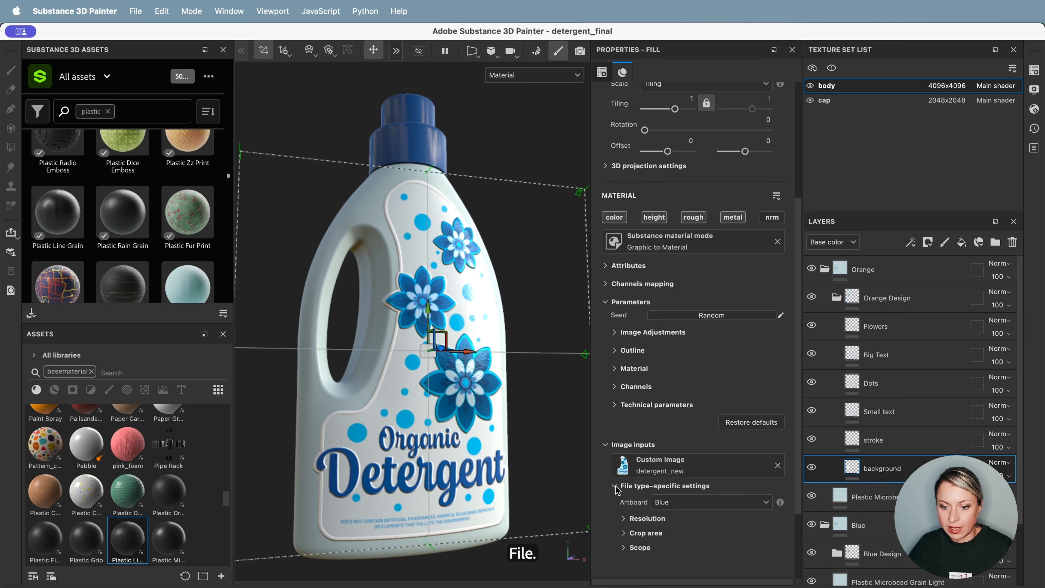
pyautogui.scroll(-3, 678, 497)
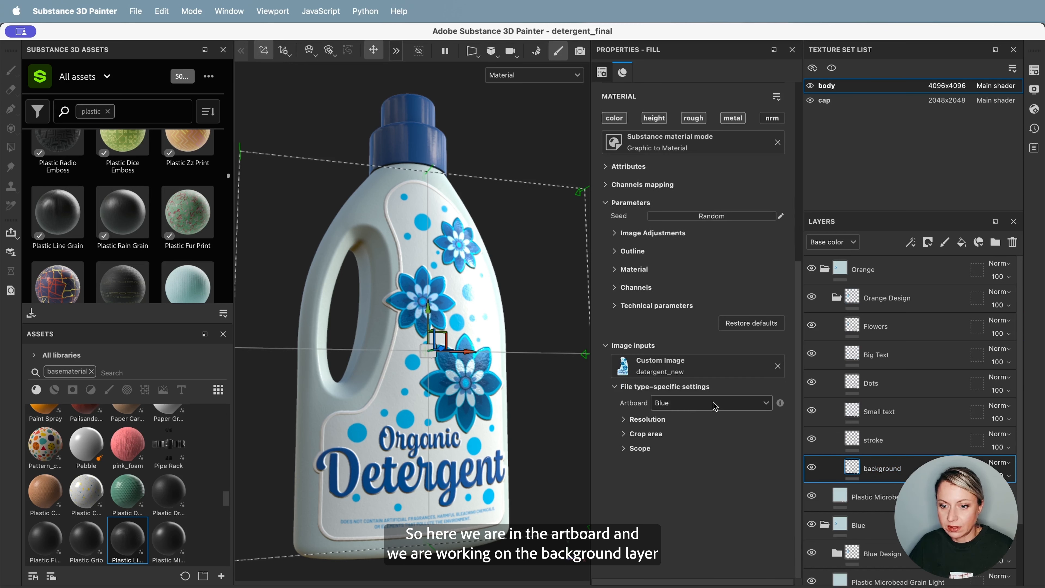
pyautogui.click(728, 407)
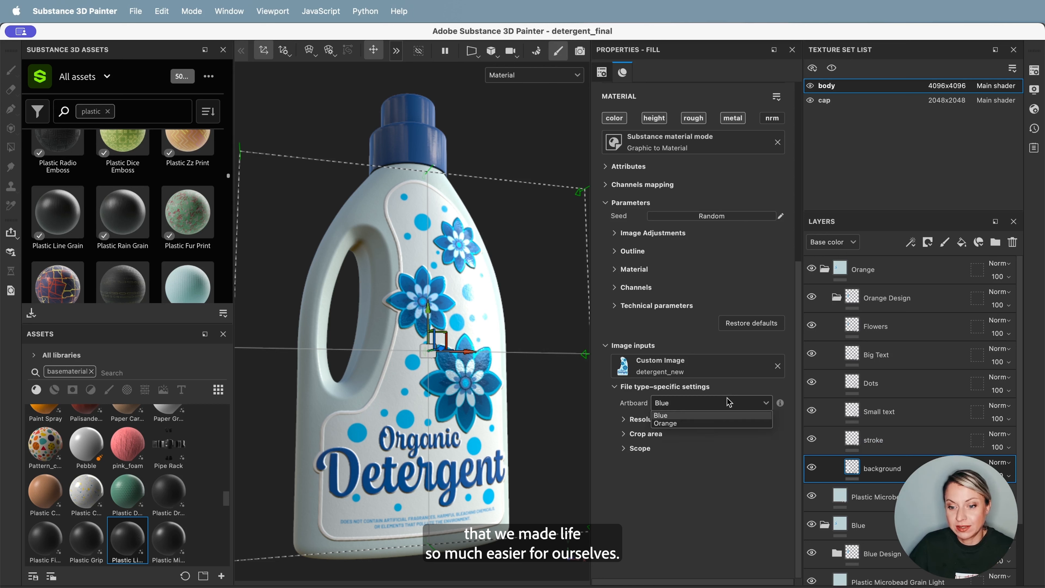
pyautogui.click(691, 423)
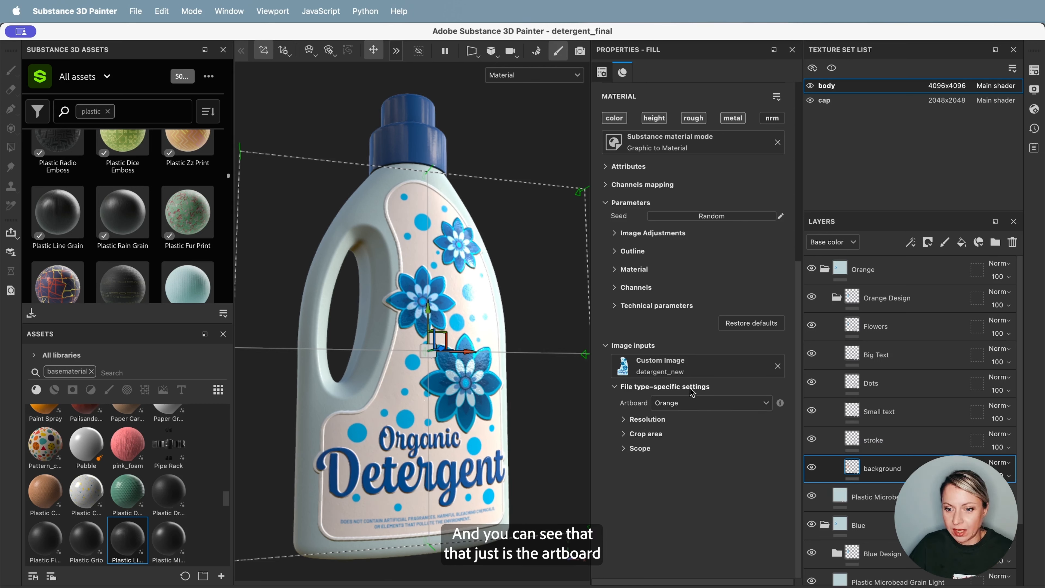
pyautogui.click(633, 448)
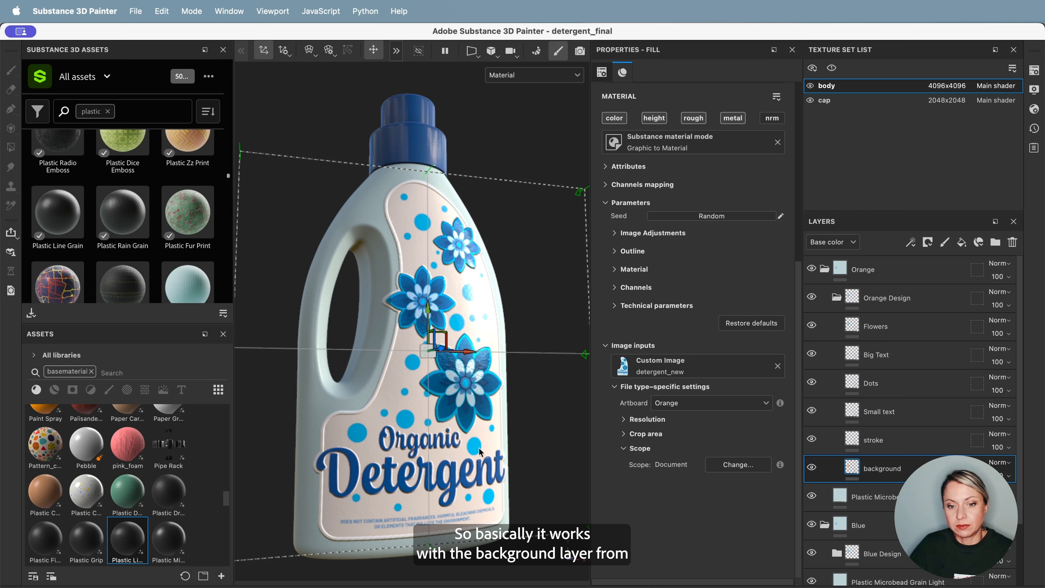
# Step: Set the artboard of the stroke layer inside Orange Design to Orange
pyautogui.click(928, 442)
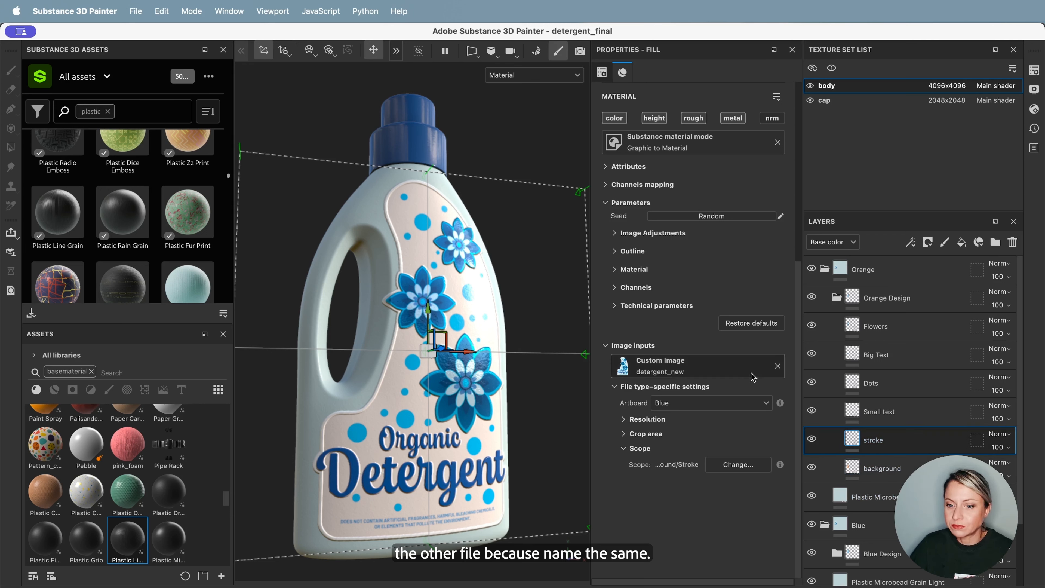
pyautogui.click(758, 402)
pyautogui.click(728, 415)
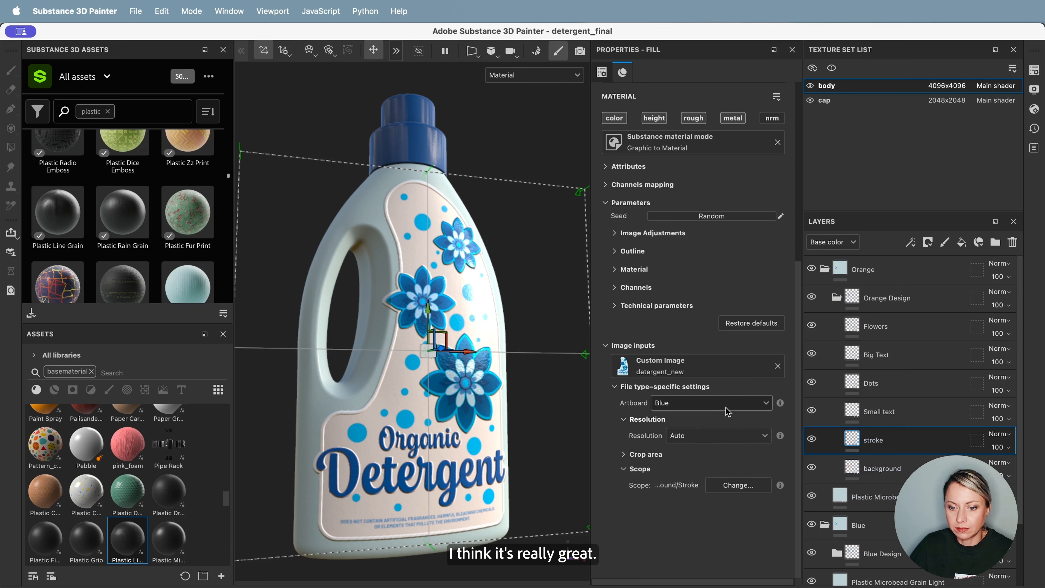
pyautogui.click(724, 402)
pyautogui.click(704, 423)
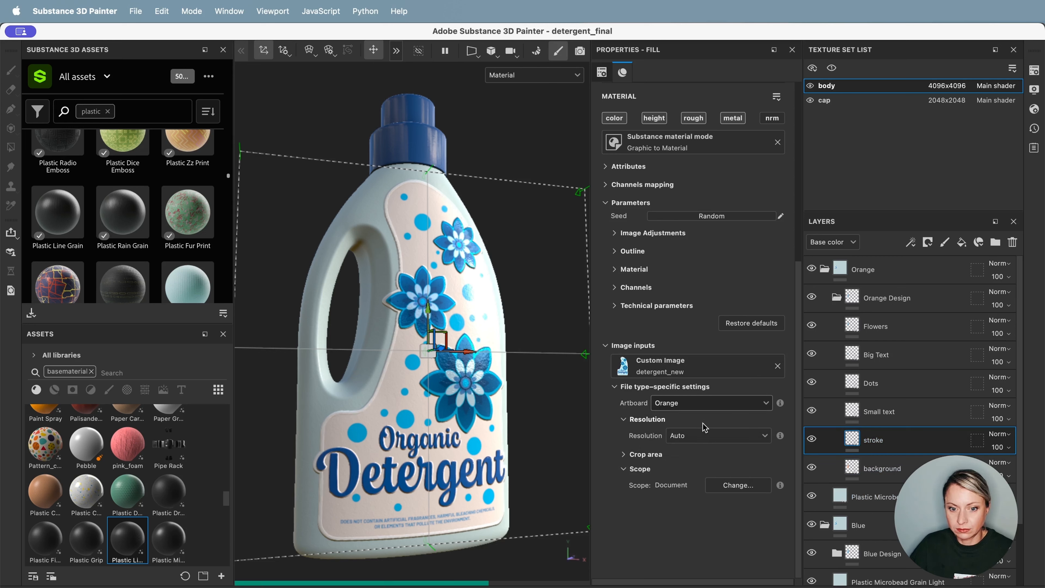
# Step: Switch the artboard of the Small text and Dots layers inside Orange Design to Orange
pyautogui.click(907, 412)
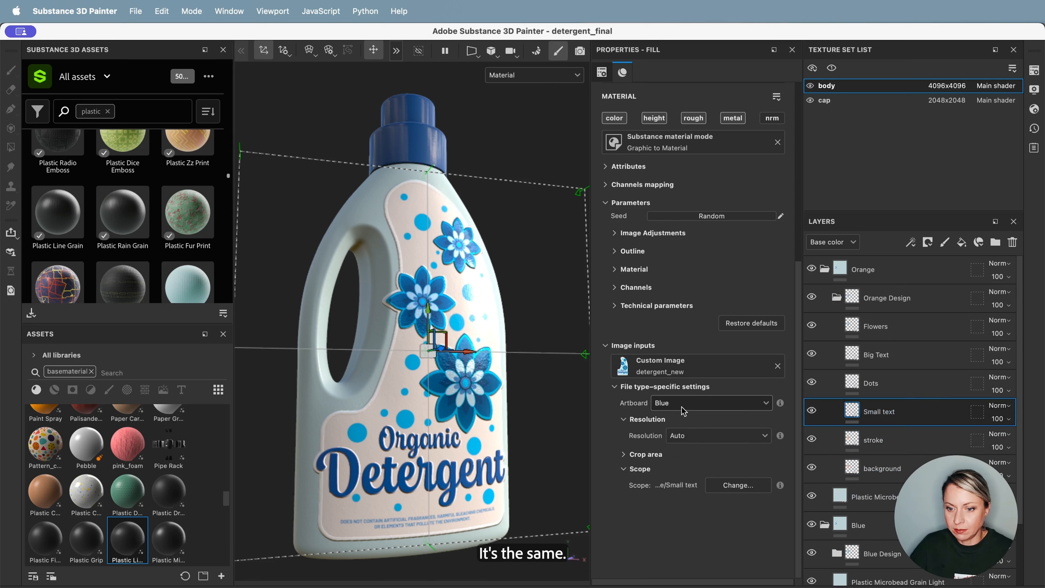
pyautogui.click(733, 405)
pyautogui.click(720, 427)
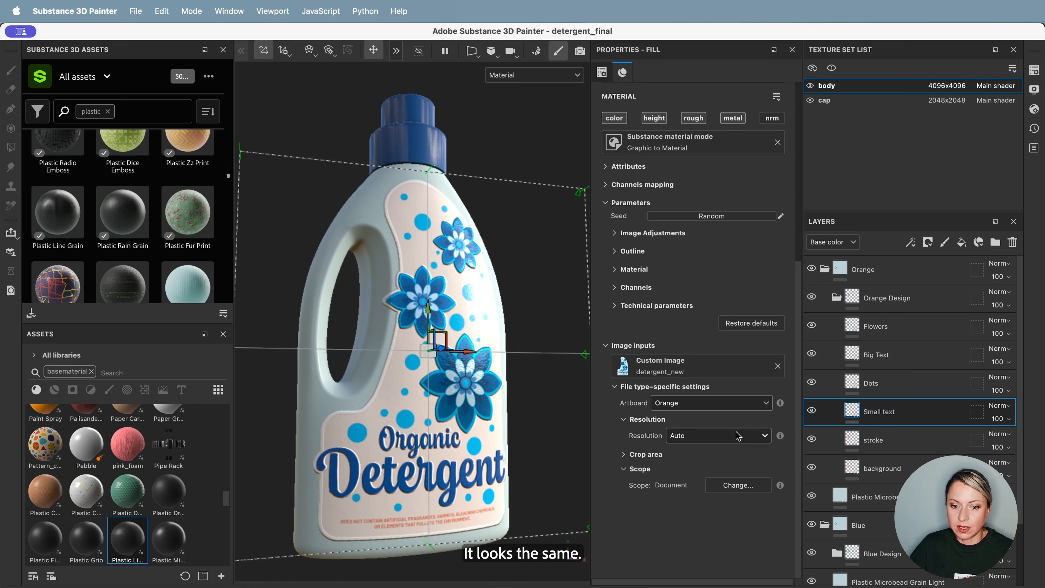
pyautogui.click(903, 386)
pyautogui.click(712, 403)
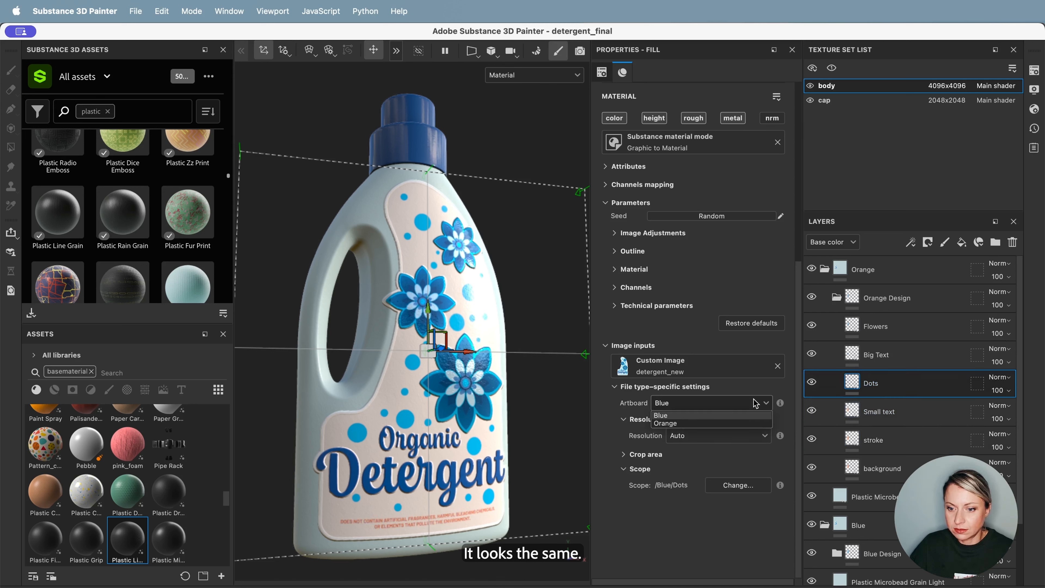
pyautogui.click(737, 425)
# Step: Switch the artboard of the Big Text and Flowers layers inside Orange Design to Orange
pyautogui.click(884, 355)
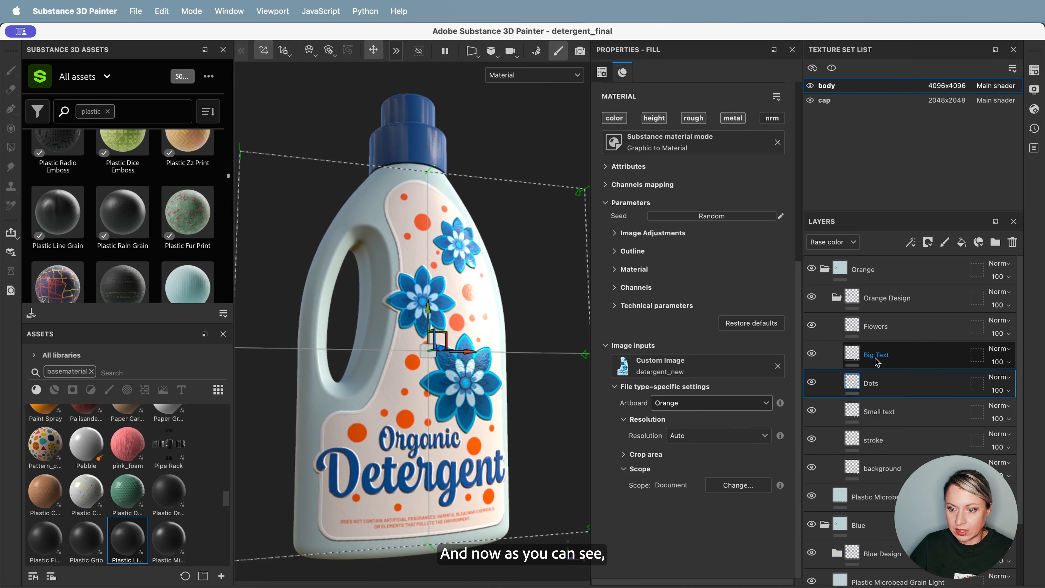
pyautogui.click(724, 403)
pyautogui.click(735, 423)
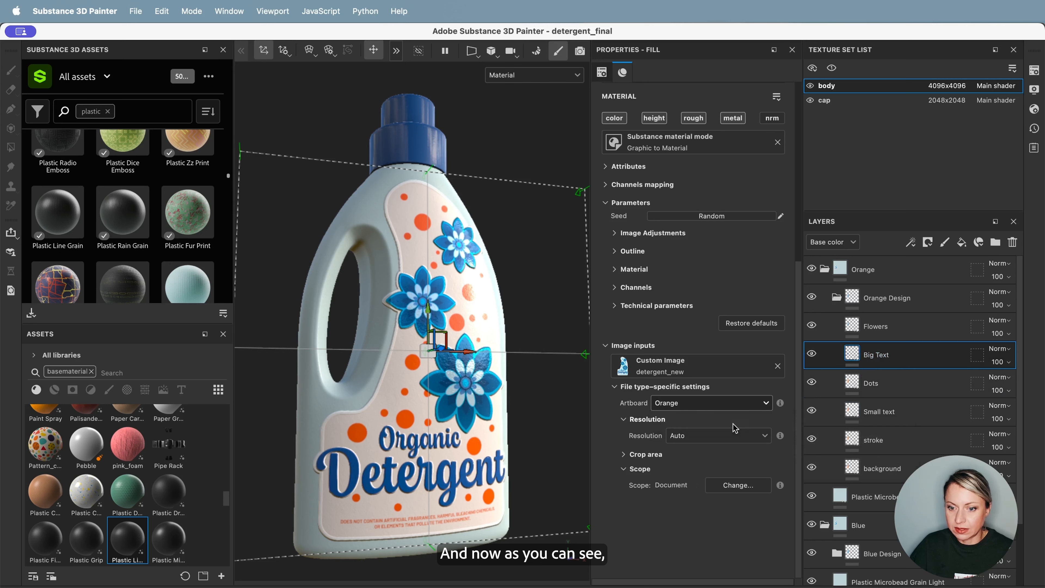
pyautogui.click(877, 328)
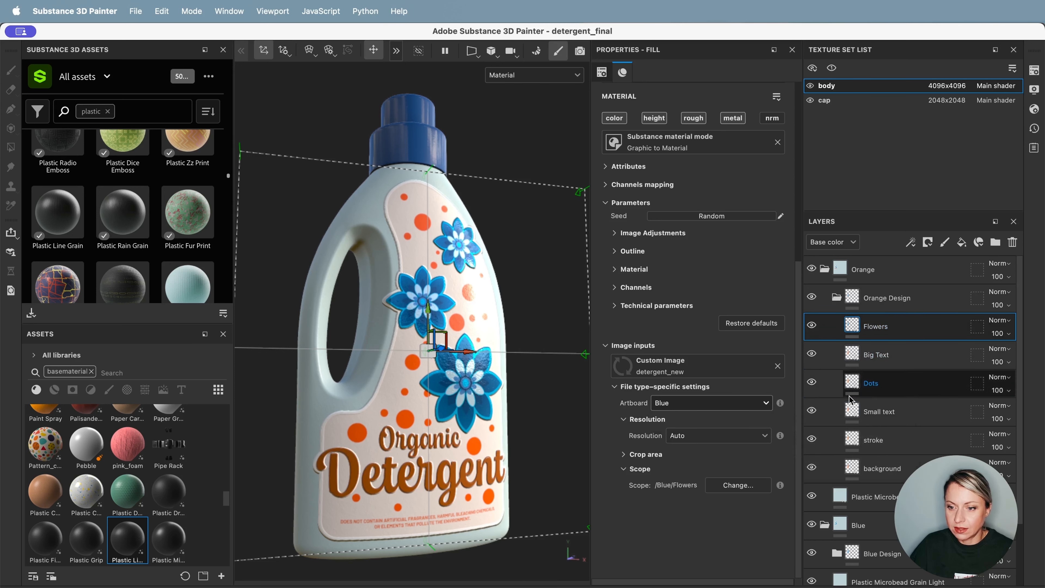
pyautogui.click(754, 403)
pyautogui.click(736, 425)
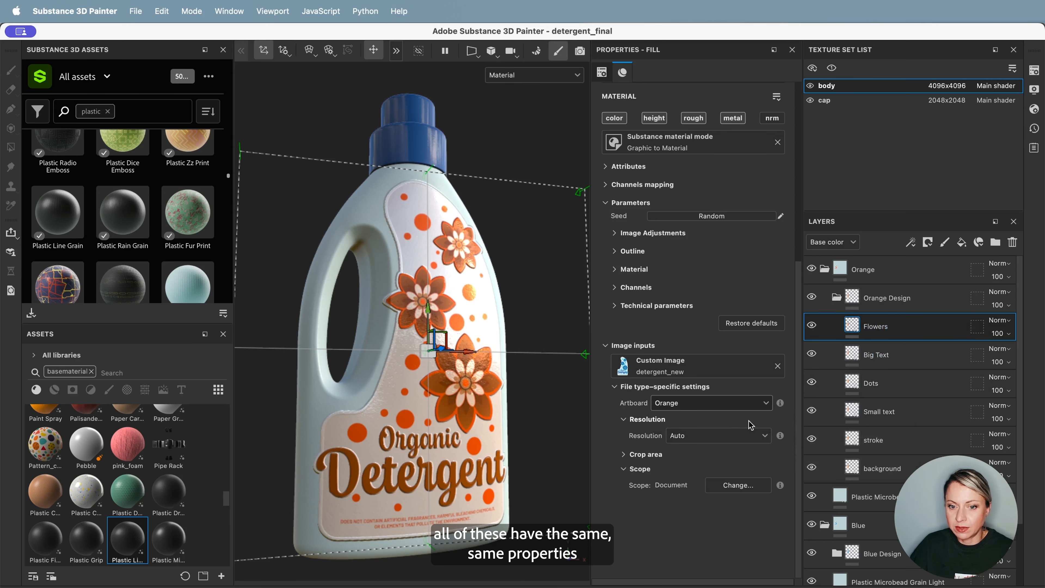
pyautogui.click(893, 304)
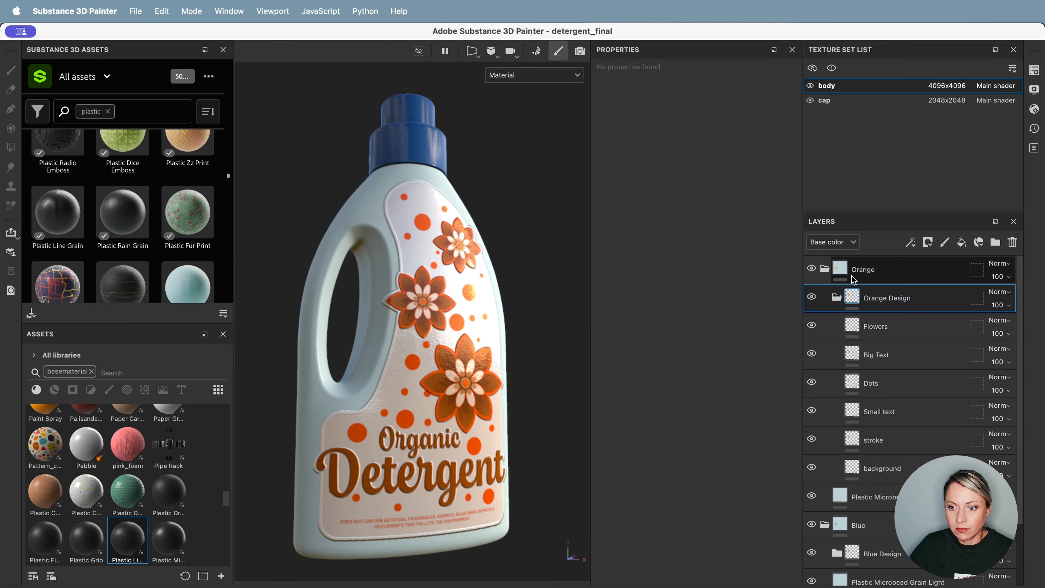
# Step: Recolor the Orange folder's plastic layer by sampling a beige from the bottle label and lightening it slightly
pyautogui.click(843, 498)
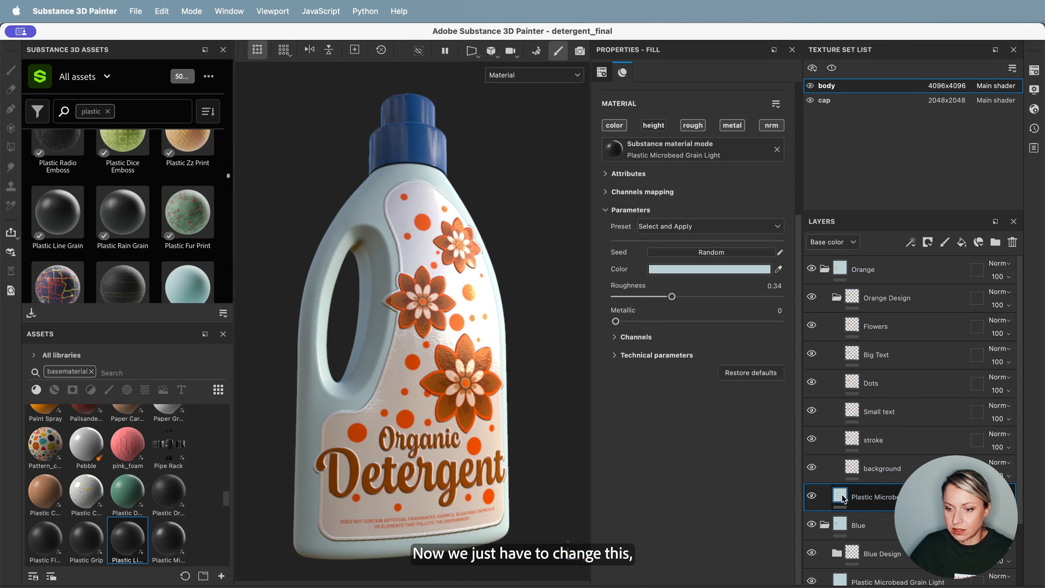
pyautogui.click(779, 270)
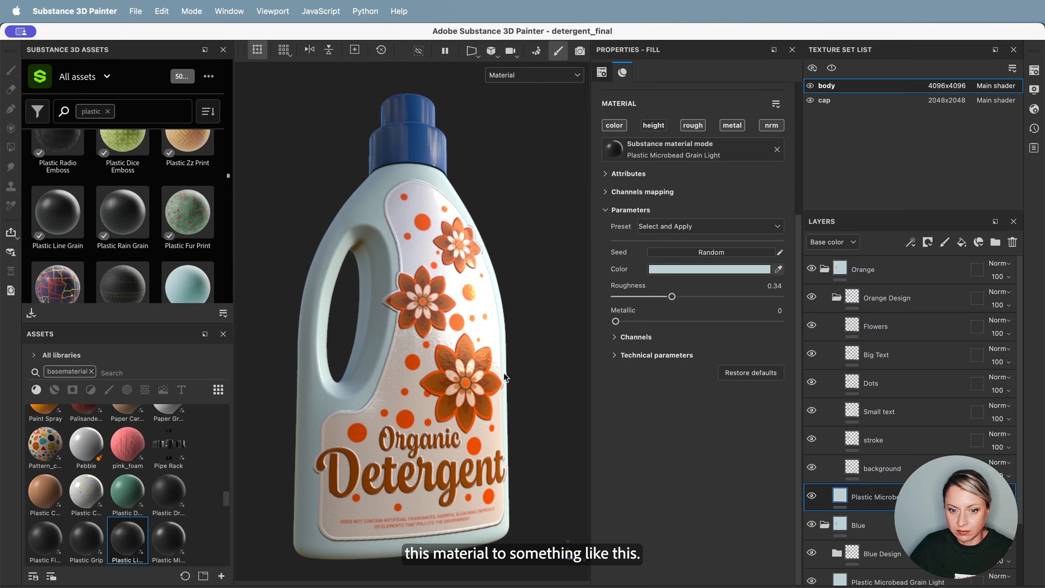
pyautogui.click(413, 403)
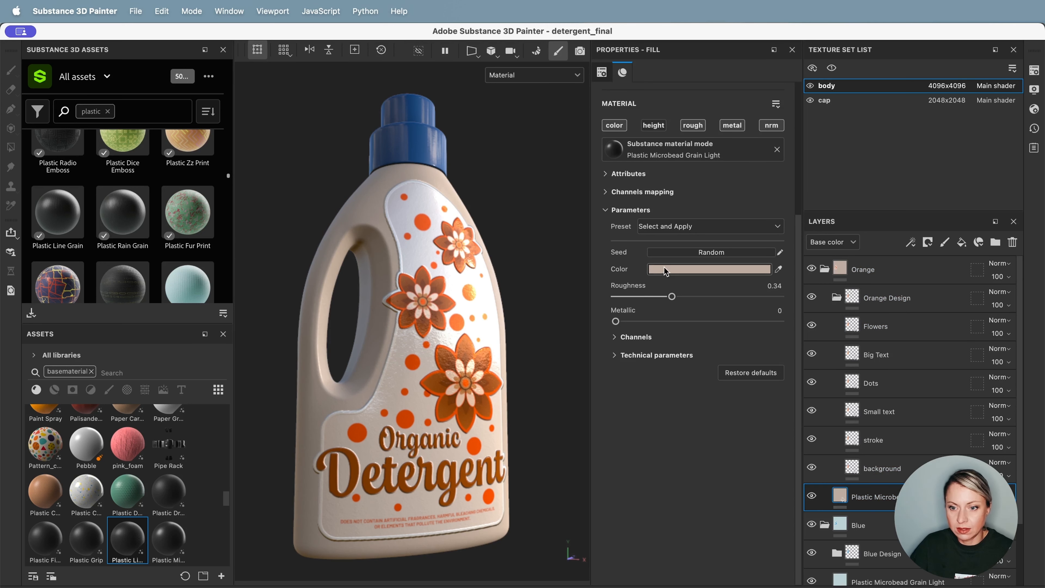
pyautogui.click(704, 270)
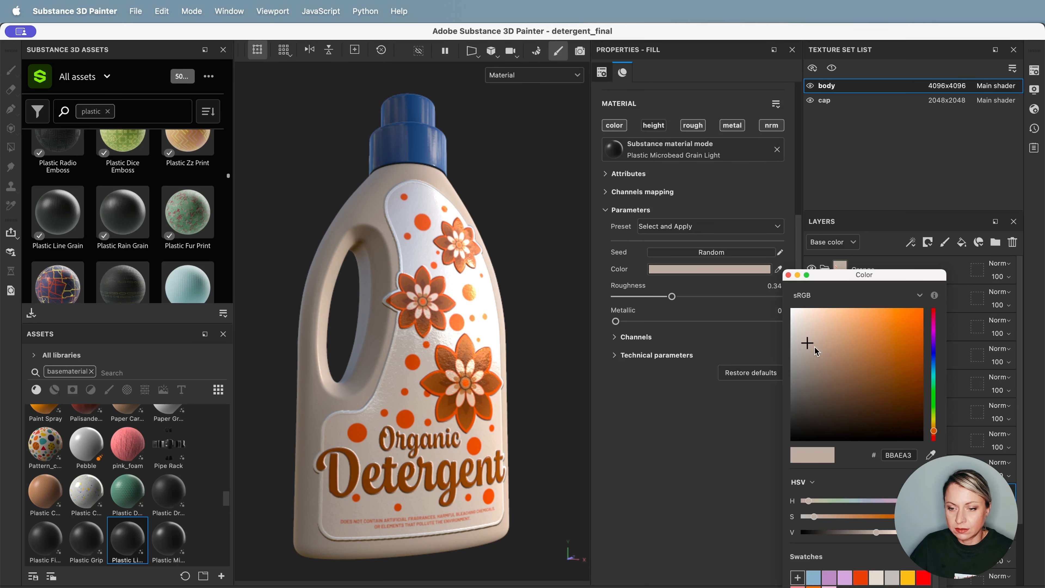
pyautogui.moveTo(808, 348); pyautogui.dragTo(811, 350)
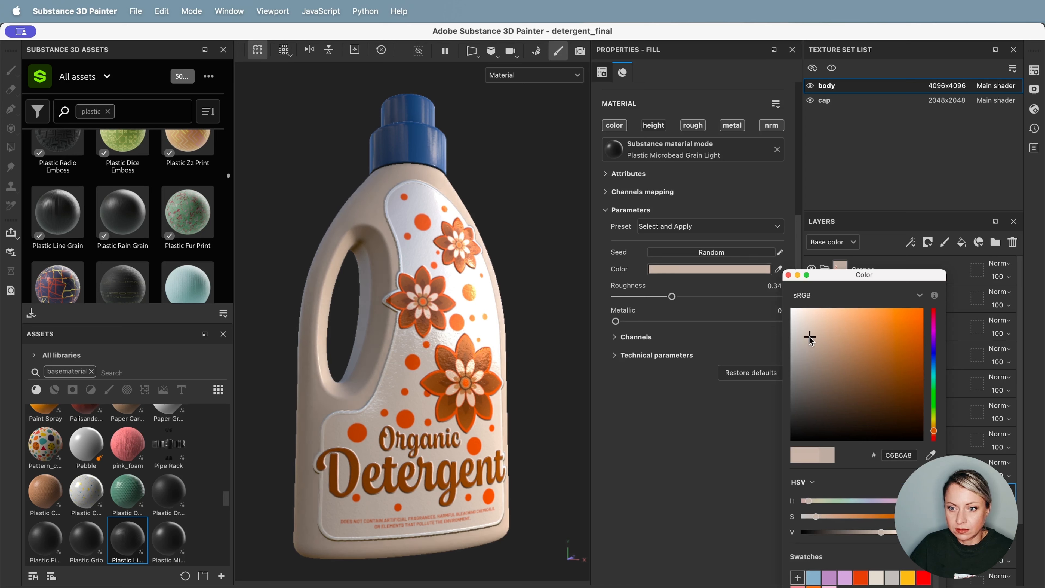
pyautogui.click(788, 275)
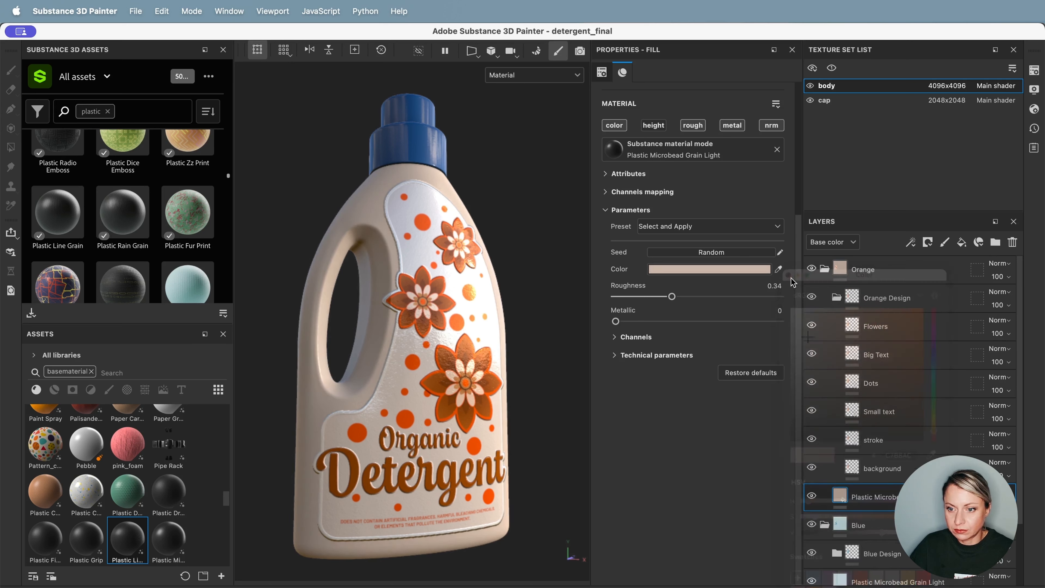
# Step: Collapse the Orange folder and hide the Blue folder
pyautogui.moveTo(424, 358)
pyautogui.keyDown('alt'); pyautogui.mouseDown()
pyautogui.moveTo(349, 350)
pyautogui.moveTo(401, 408)
pyautogui.moveTo(432, 345)
pyautogui.moveTo(421, 342)
pyautogui.moveTo(411, 373)
pyautogui.moveTo(422, 361)
pyautogui.mouseUp(); pyautogui.keyUp('alt')
pyautogui.click(824, 268)
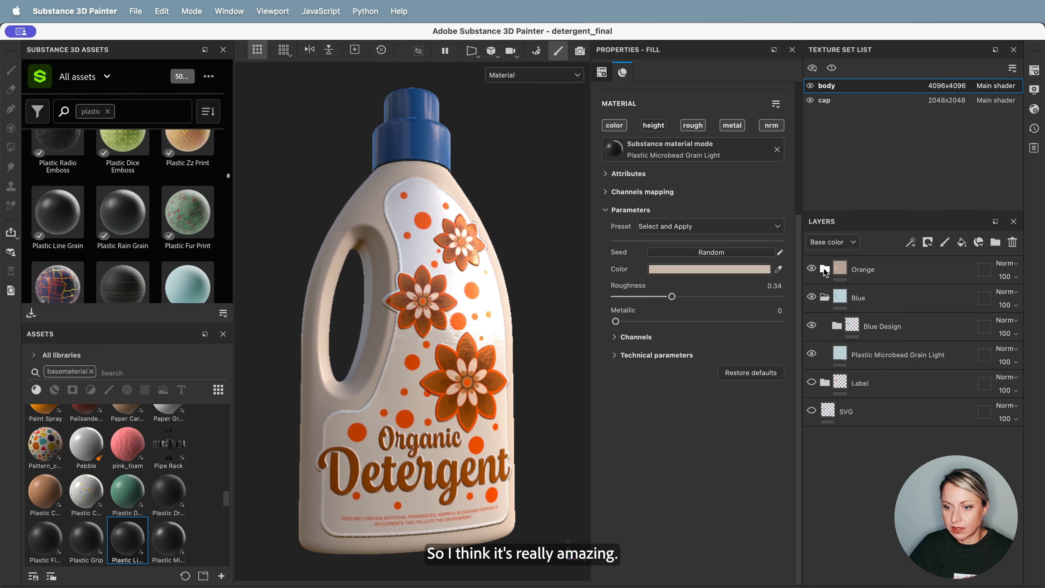
pyautogui.click(812, 297)
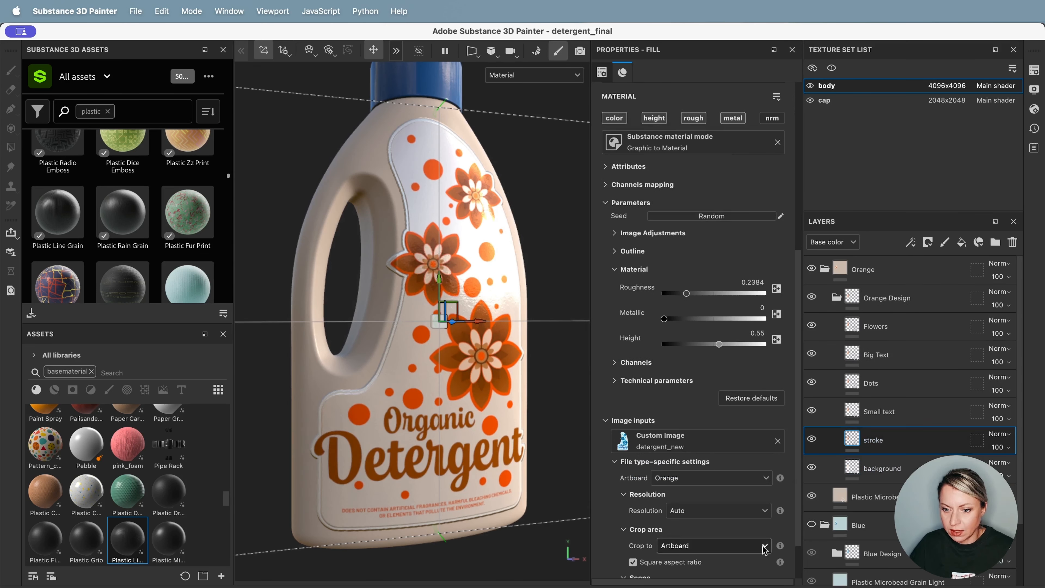
# Step: Set the scope of the stroke layer inside Orange Design to the Stroke element under Orange's background
pyautogui.scroll(-3, 716, 445)
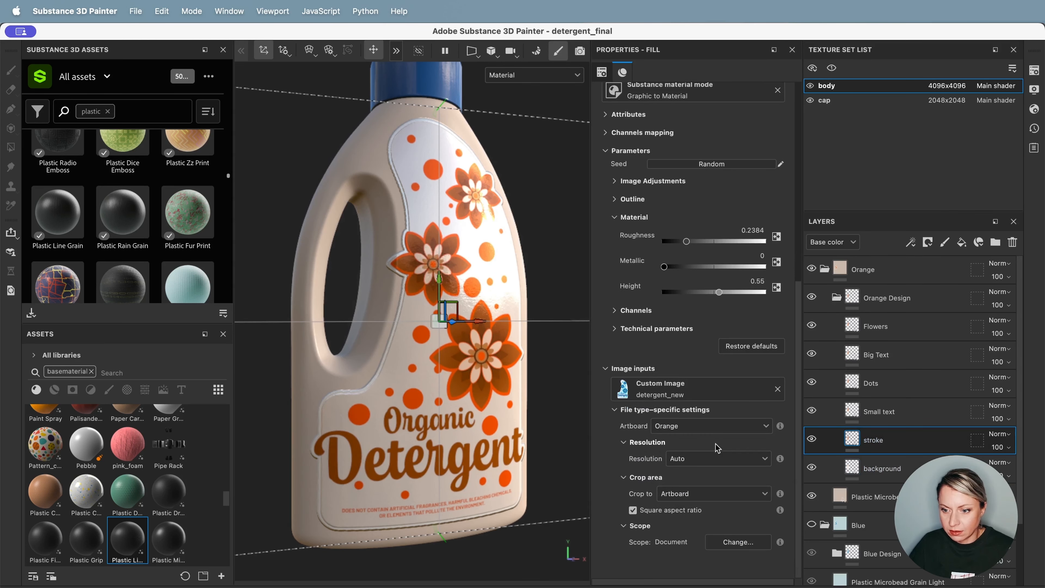
pyautogui.click(753, 541)
pyautogui.click(363, 210)
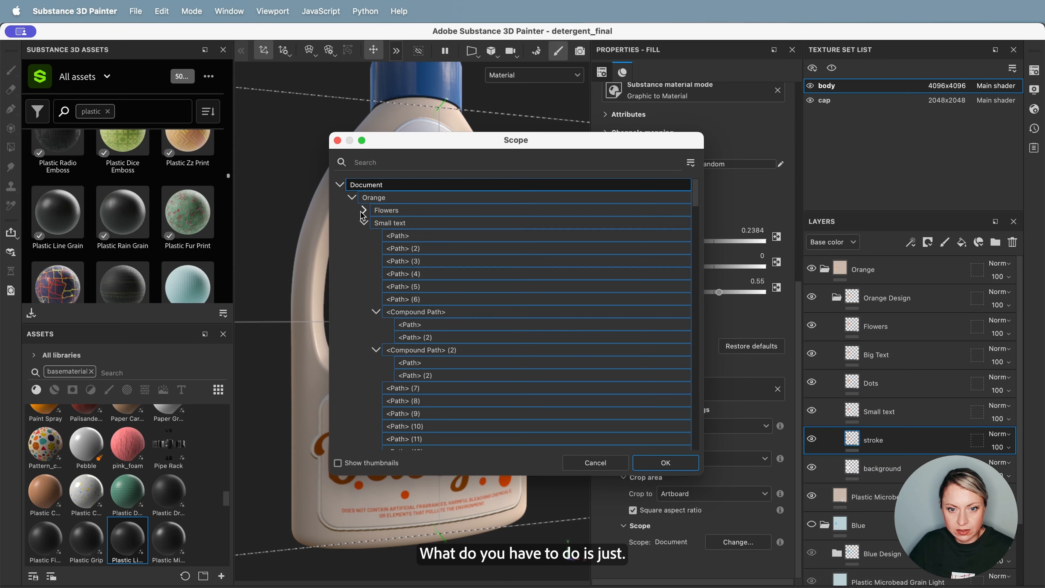
pyautogui.click(364, 222)
pyautogui.click(363, 235)
pyautogui.click(364, 248)
pyautogui.click(363, 261)
pyautogui.click(367, 262)
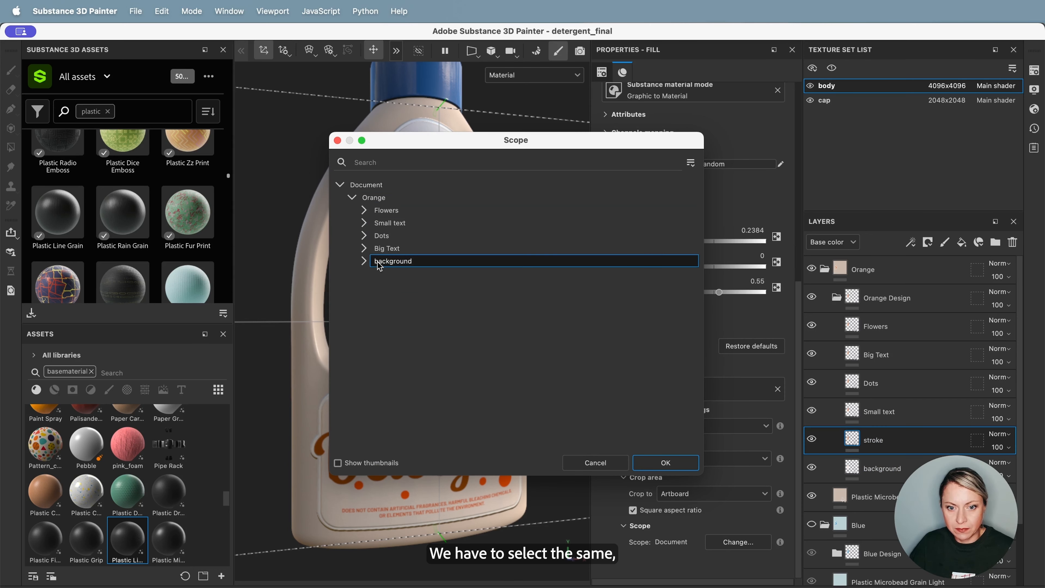
pyautogui.click(364, 261)
pyautogui.click(410, 274)
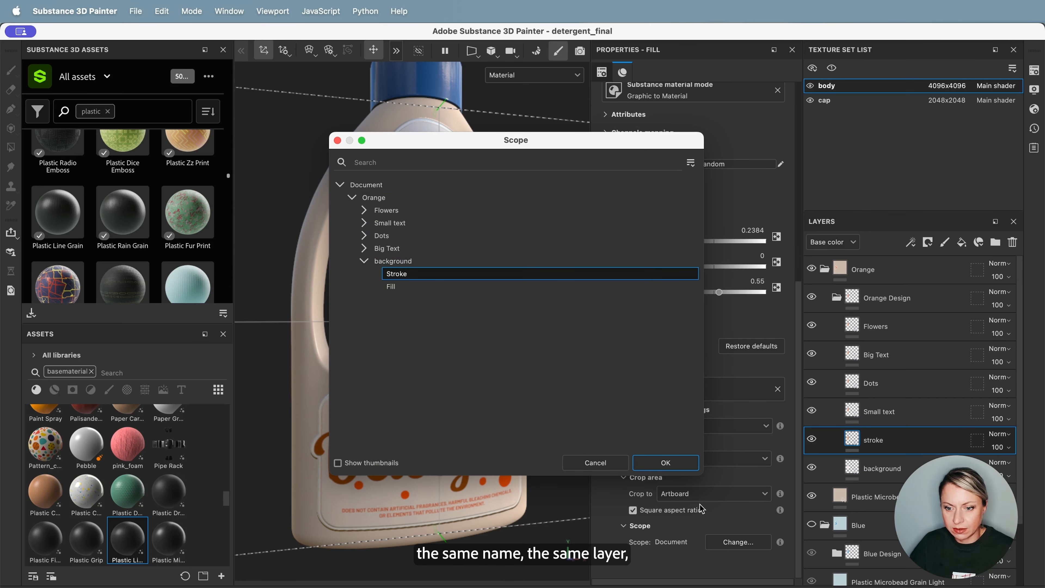
pyautogui.click(665, 462)
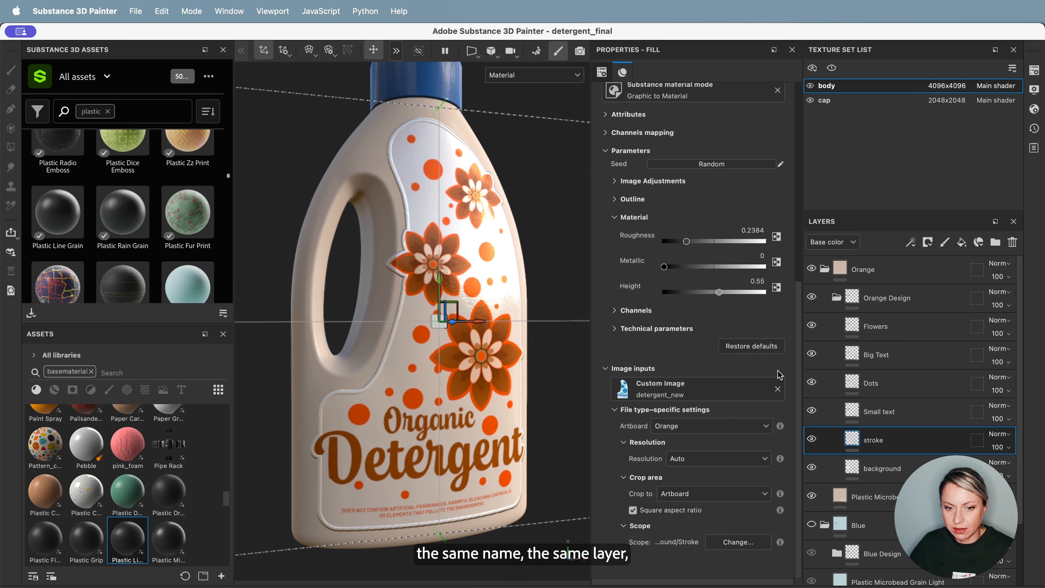
# Step: Set the scope of the Small text layer inside Orange Design to Orange's Small text group
pyautogui.click(885, 415)
pyautogui.click(747, 528)
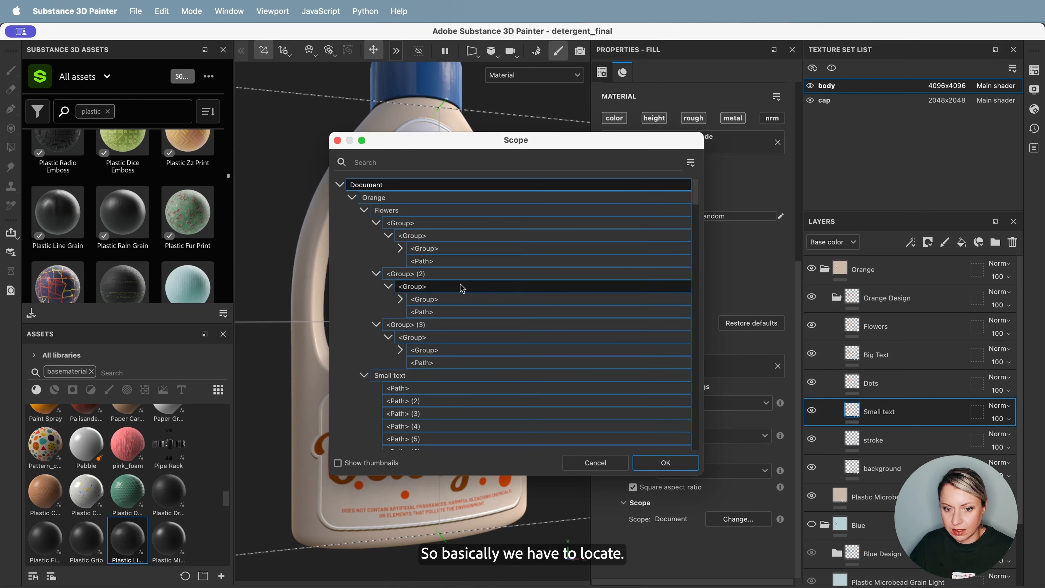
pyautogui.click(365, 211)
pyautogui.click(390, 223)
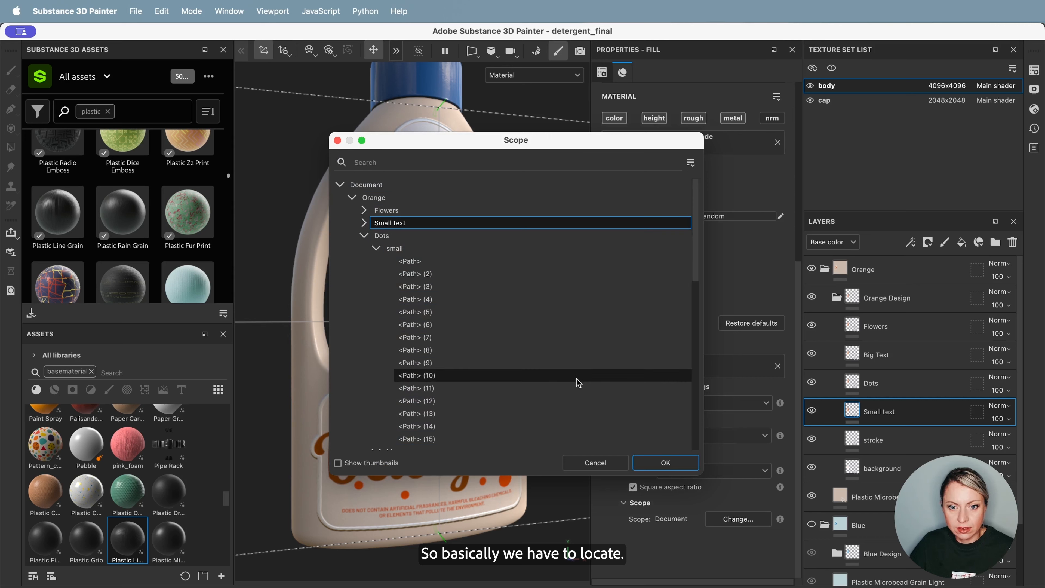
pyautogui.click(665, 462)
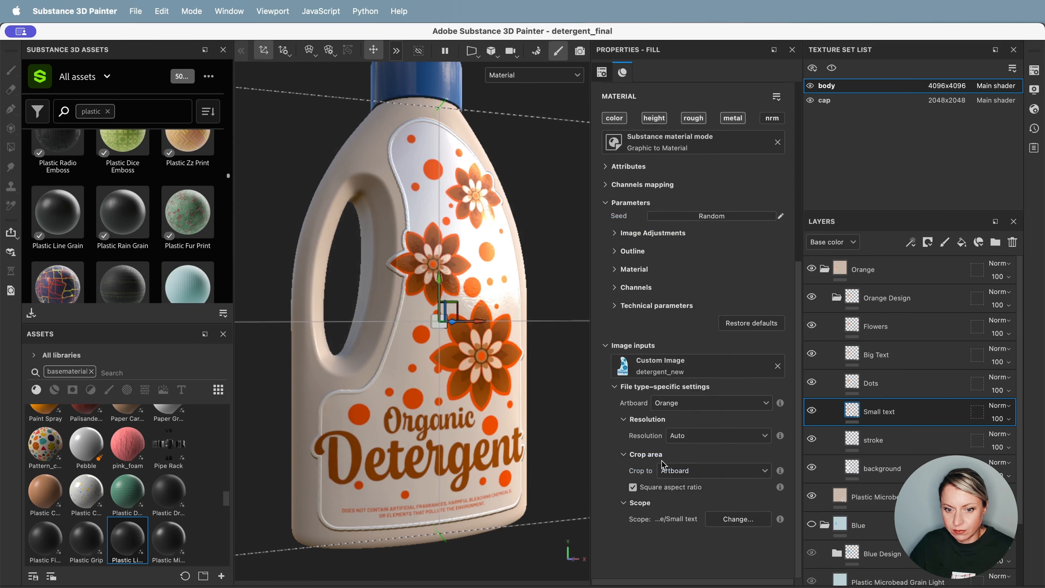
# Step: Set the scope of the Dots layer inside Orange Design to Orange's Dots group
pyautogui.click(871, 383)
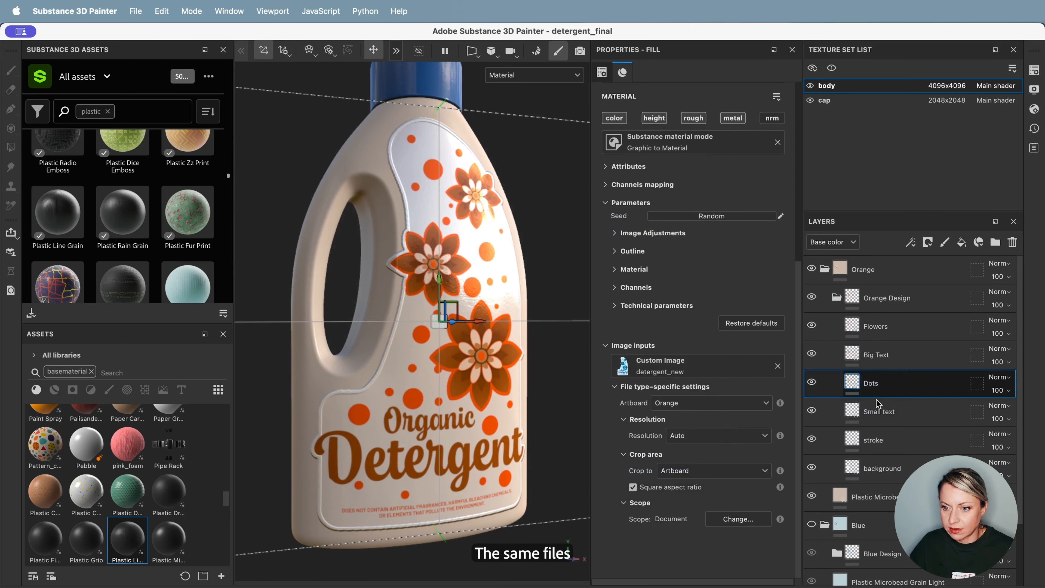
pyautogui.click(735, 519)
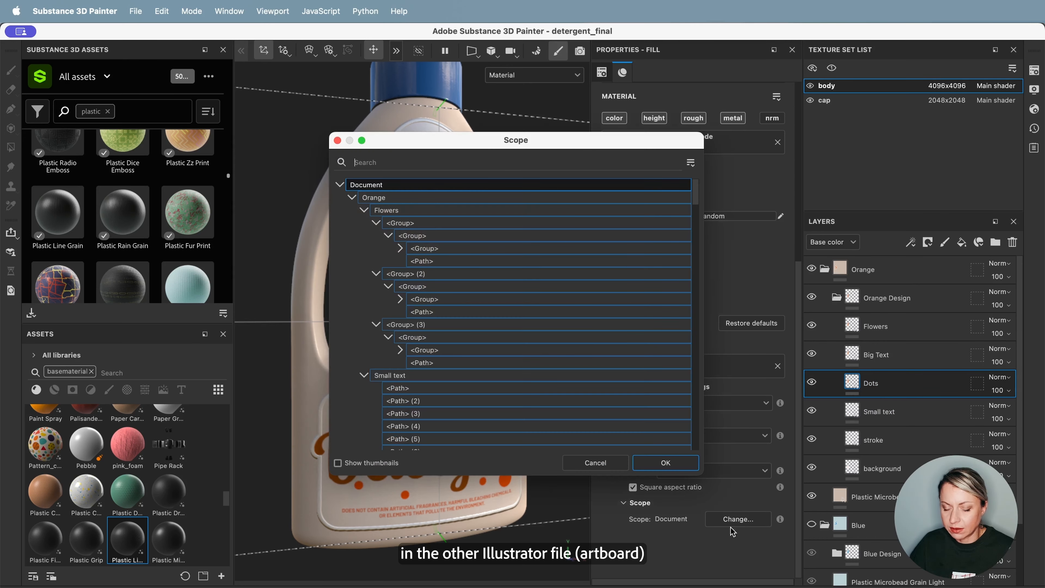
pyautogui.click(376, 223)
pyautogui.click(376, 235)
pyautogui.click(376, 249)
pyautogui.click(363, 210)
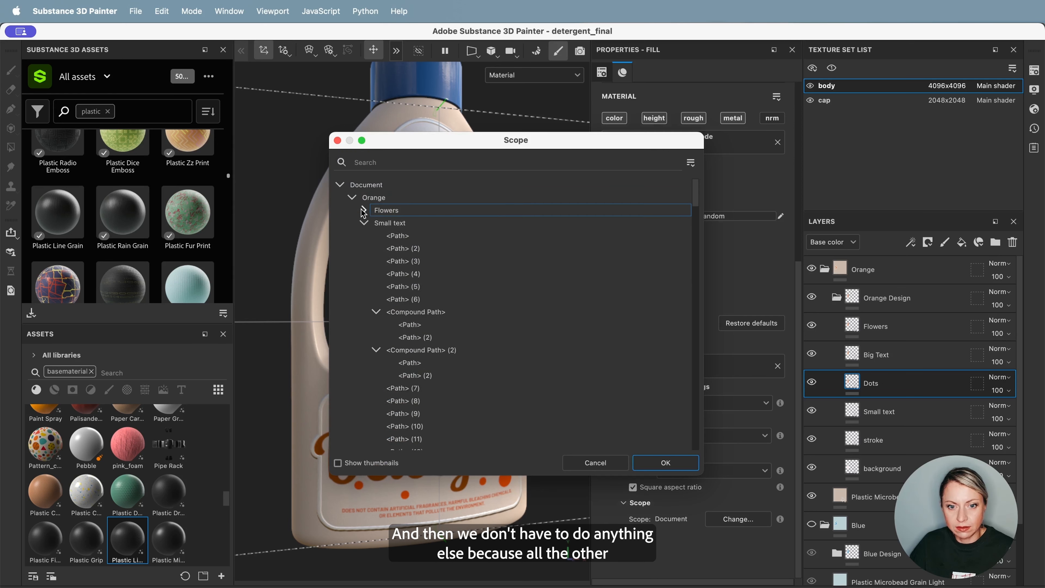
pyautogui.click(363, 223)
pyautogui.click(365, 236)
pyautogui.click(364, 248)
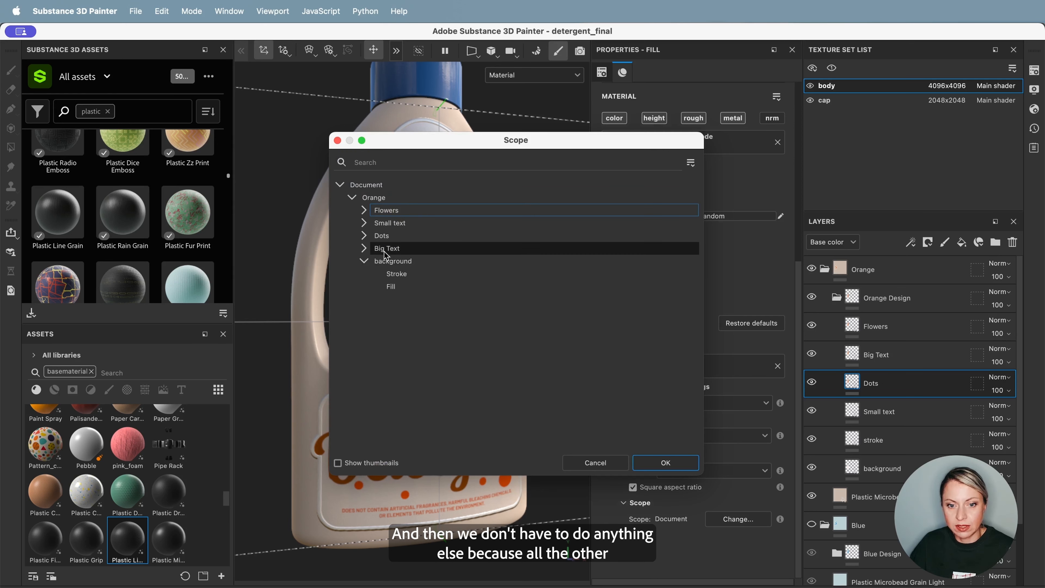
pyautogui.click(397, 235)
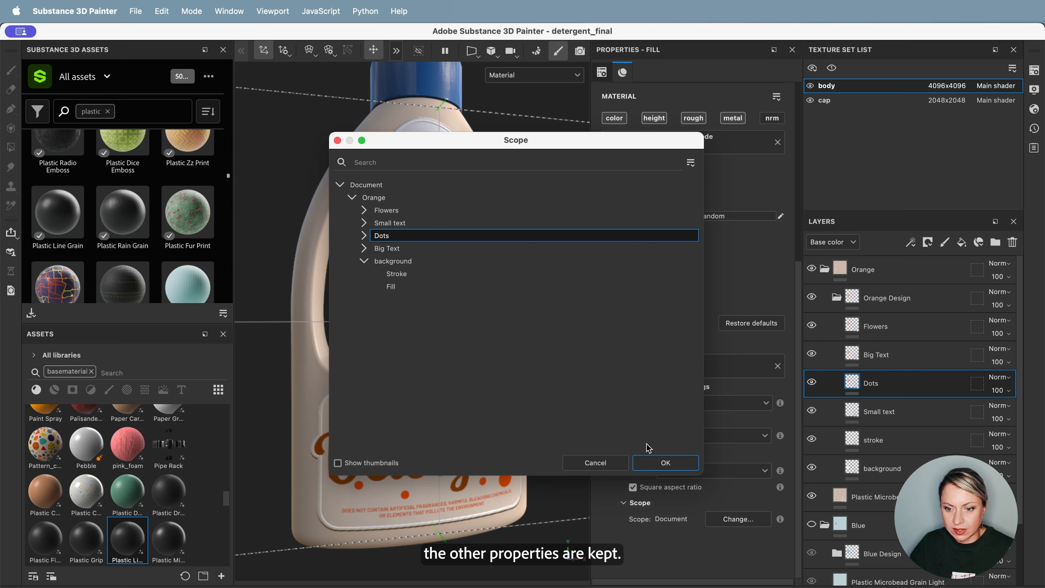
pyautogui.click(660, 463)
# Step: Set the scope of the Big Text layer inside Orange Design to Orange's Big Text group
pyautogui.click(896, 362)
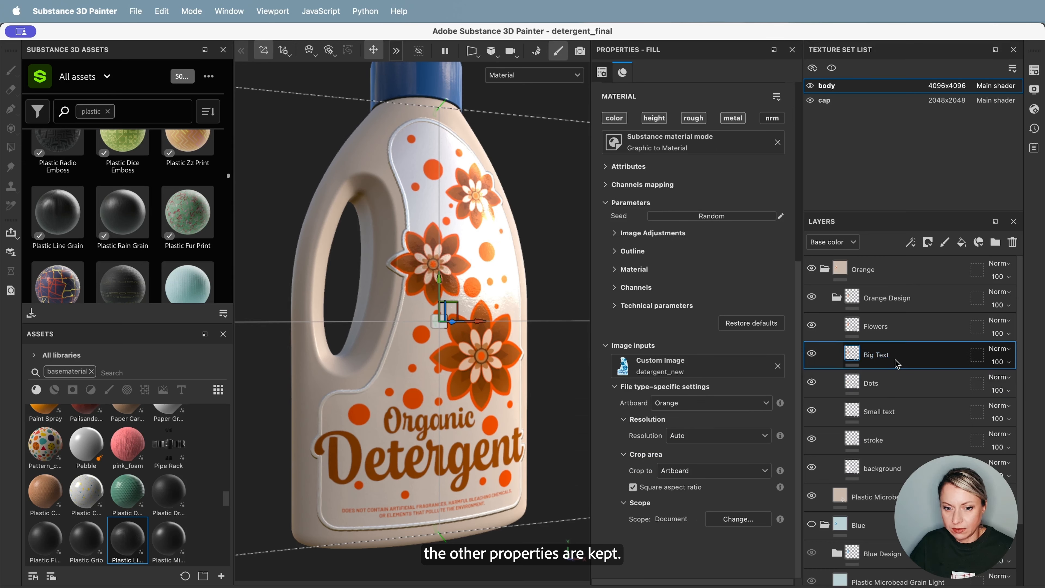
pyautogui.click(738, 520)
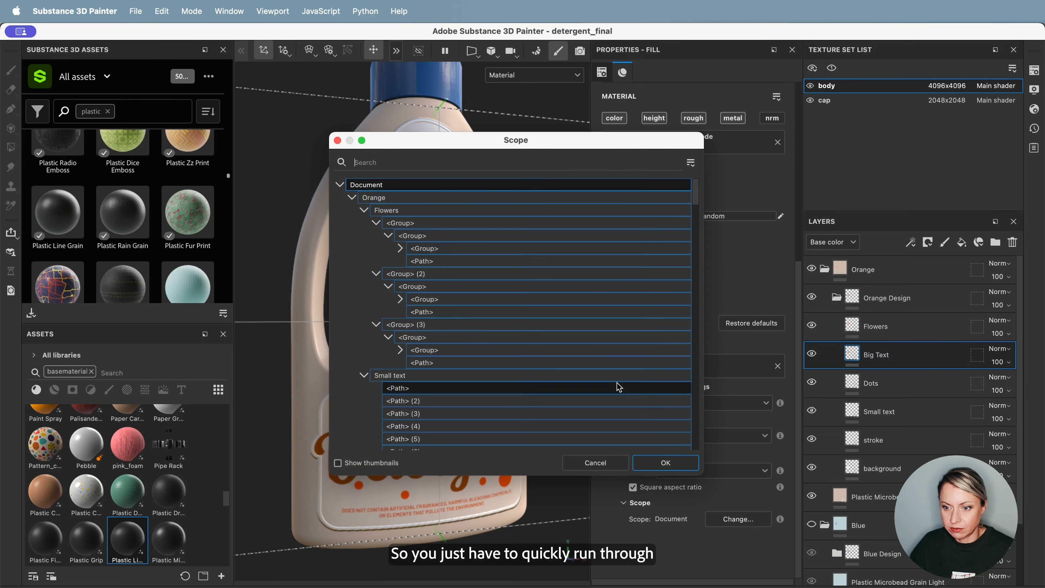
pyautogui.click(363, 209)
pyautogui.click(364, 222)
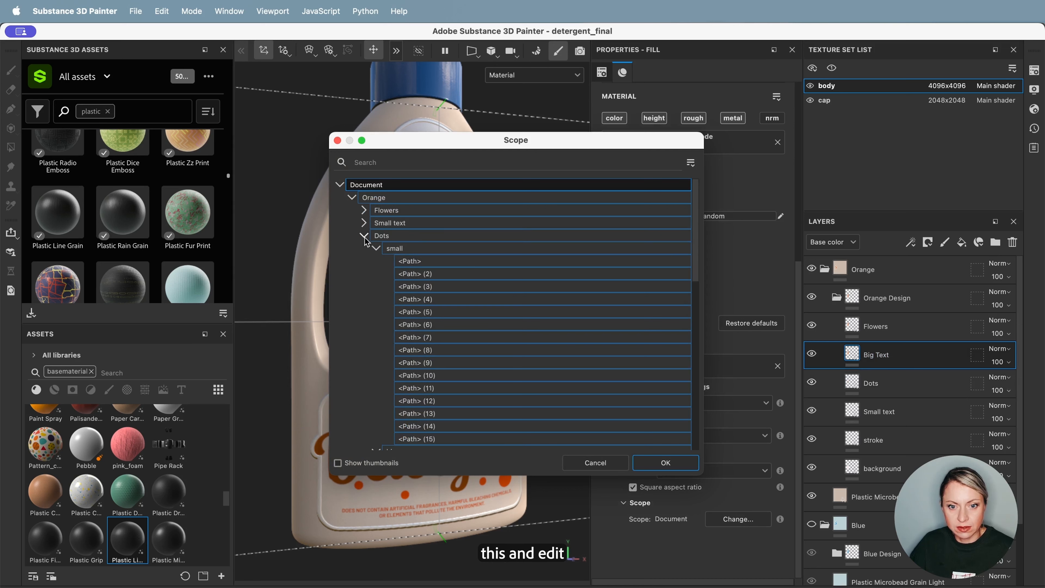
pyautogui.click(364, 235)
pyautogui.click(383, 251)
pyautogui.click(363, 249)
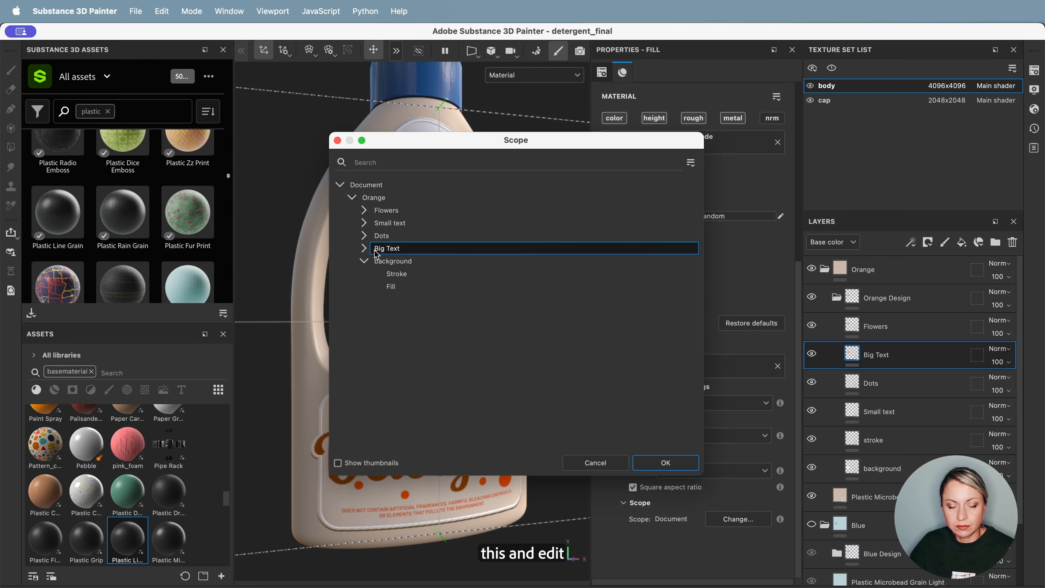
pyautogui.click(686, 464)
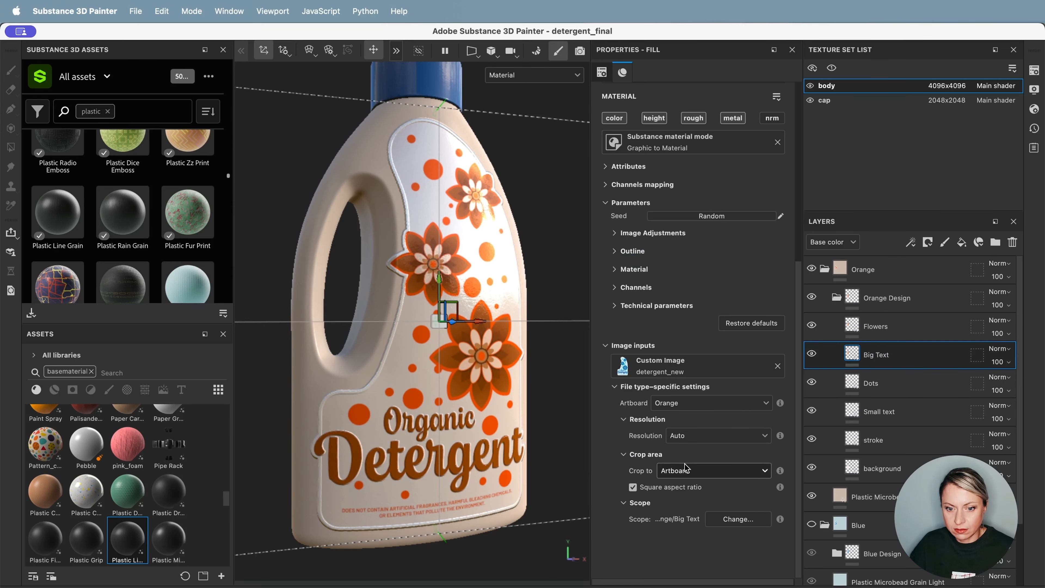
# Step: Set the scope of the Flowers layer inside Orange Design to Orange's Flowers group
pyautogui.click(878, 326)
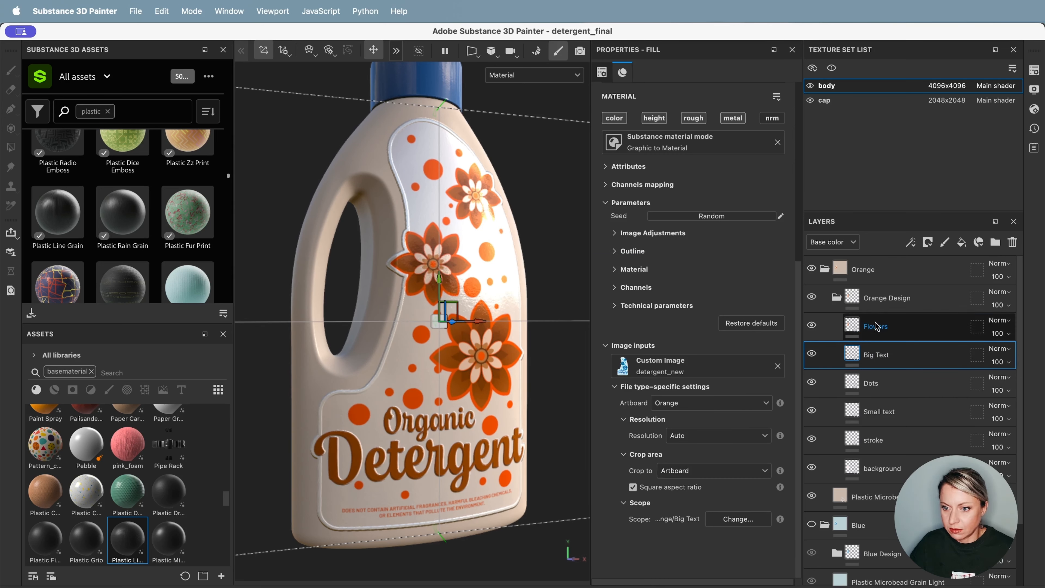
pyautogui.click(738, 519)
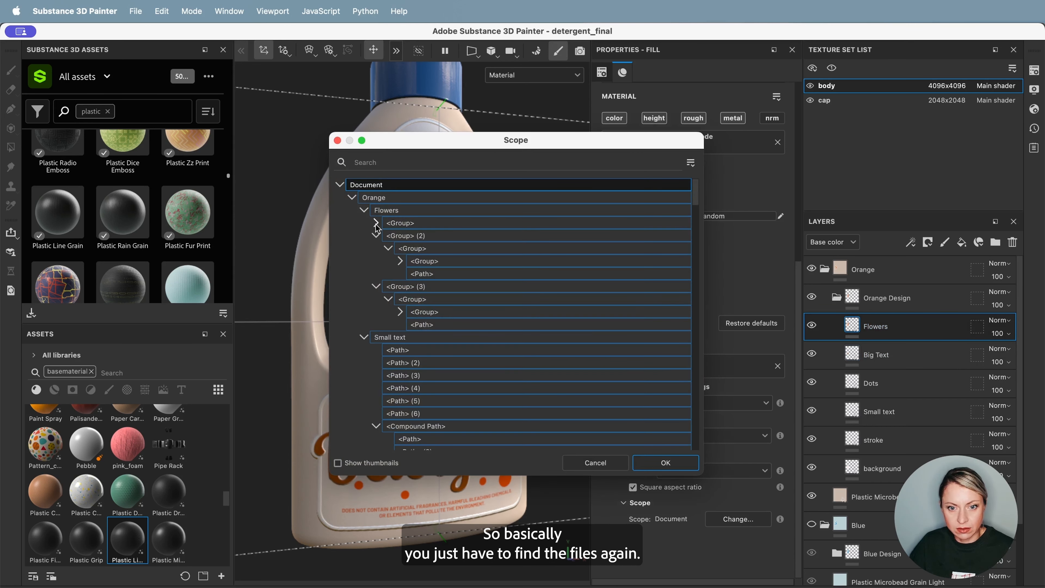
pyautogui.click(376, 248)
pyautogui.click(376, 248)
pyautogui.click(364, 210)
pyautogui.click(363, 223)
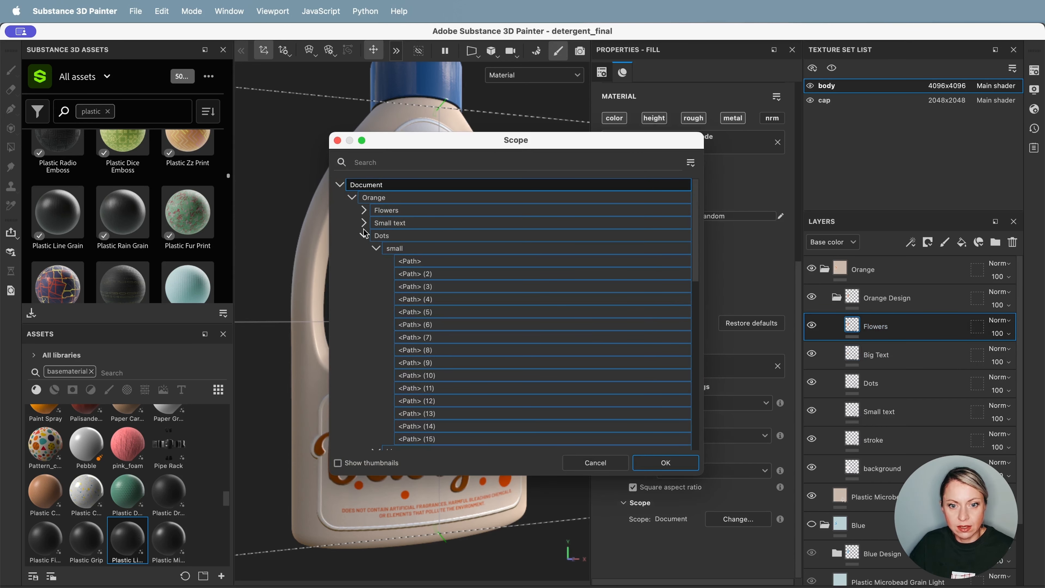
pyautogui.click(364, 235)
pyautogui.click(376, 260)
pyautogui.click(363, 247)
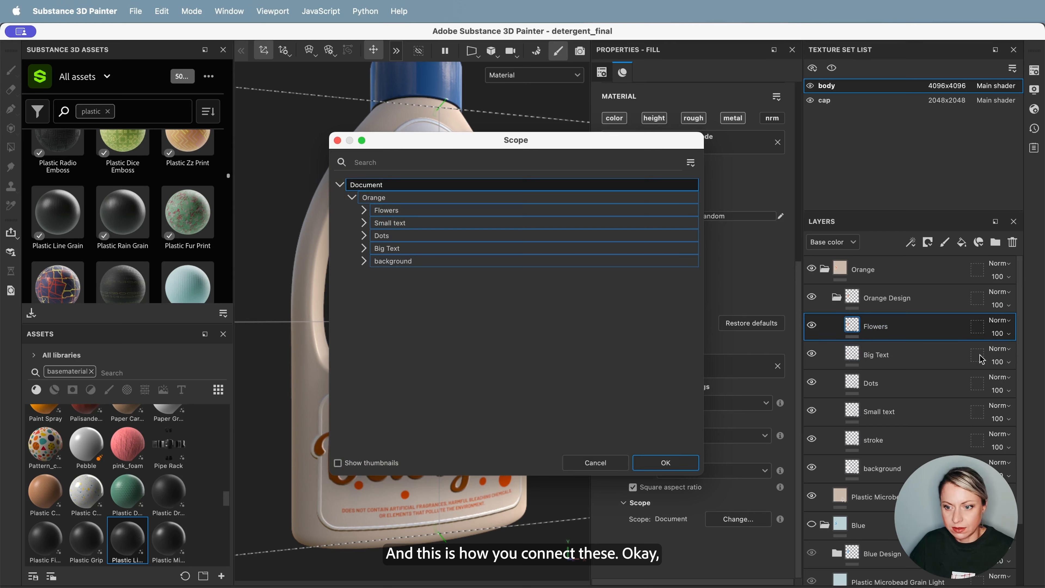
pyautogui.click(420, 212)
pyautogui.click(684, 468)
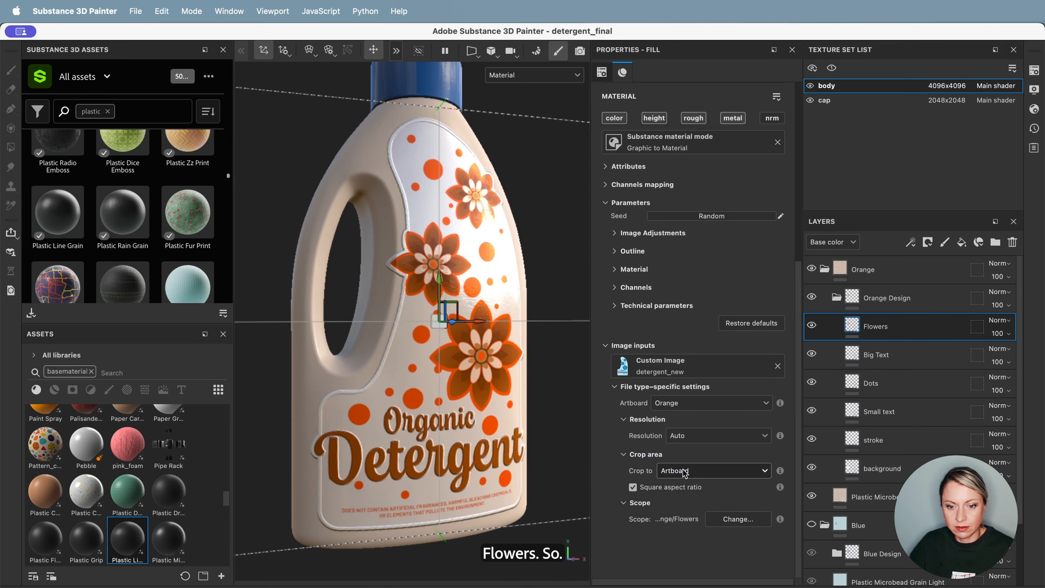
# Step: Examine the metallic finish of the label's flowers up close and from different angles
pyautogui.moveTo(515, 334)
pyautogui.keyDown('alt'); pyautogui.mouseDown()
pyautogui.moveTo(497, 258)
pyautogui.moveTo(511, 338)
pyautogui.moveTo(508, 322)
pyautogui.mouseUp(); pyautogui.keyUp('alt')
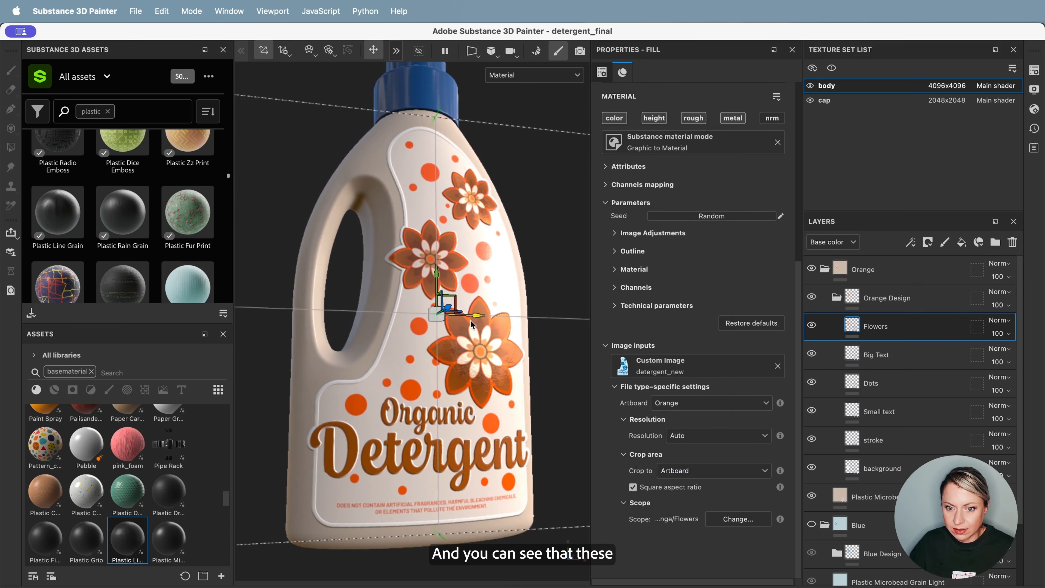
pyautogui.scroll(5, 503, 382)
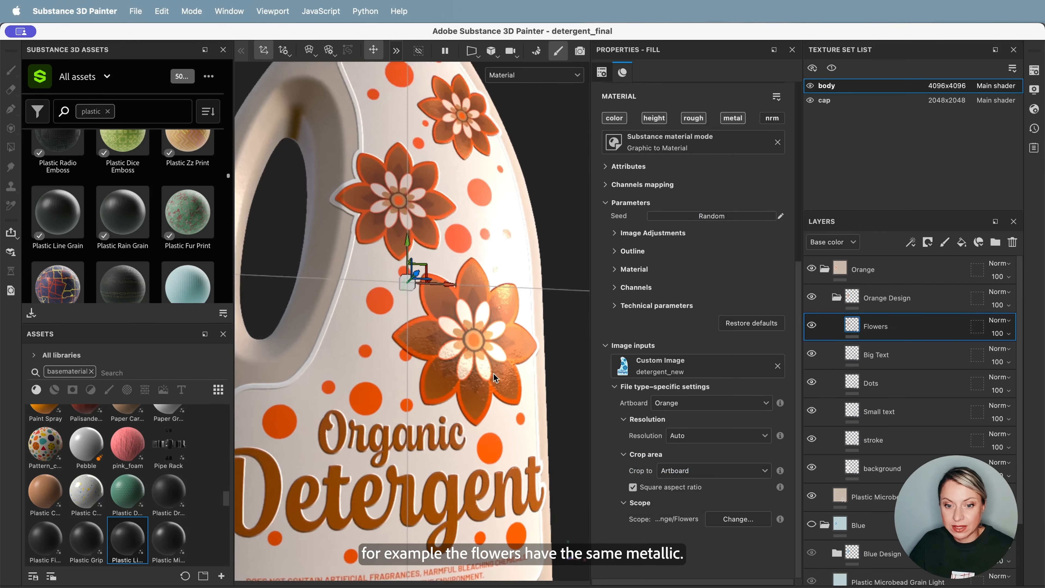
pyautogui.scroll(-5, 523, 368)
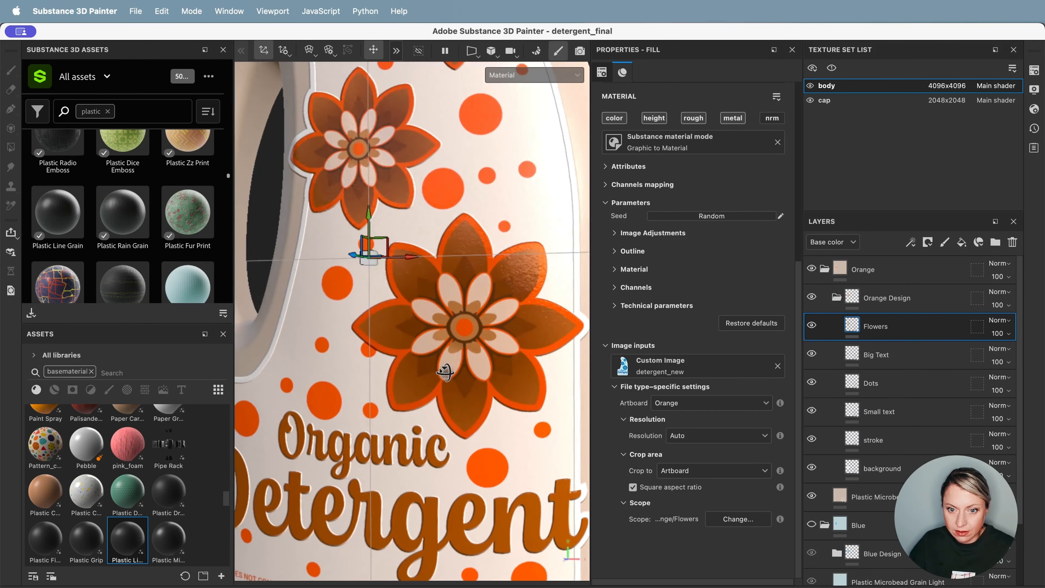
pyautogui.keyDown('alt'); pyautogui.moveTo(472, 335); pyautogui.dragTo(502, 343); pyautogui.keyUp('alt')
pyautogui.keyDown('alt'); pyautogui.moveTo(502, 343); pyautogui.dragTo(508, 345, button='middle'); pyautogui.keyUp('alt')
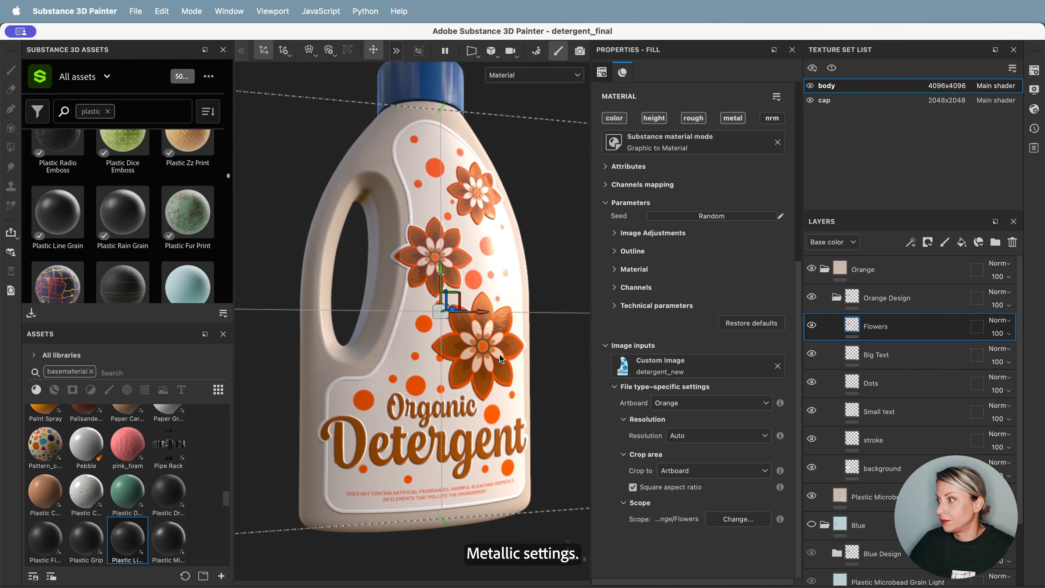
# Step: Collapse the Orange folder, then duplicate the cap's Plastic Microbead Grain Light layer and hide the original
pyautogui.click(825, 270)
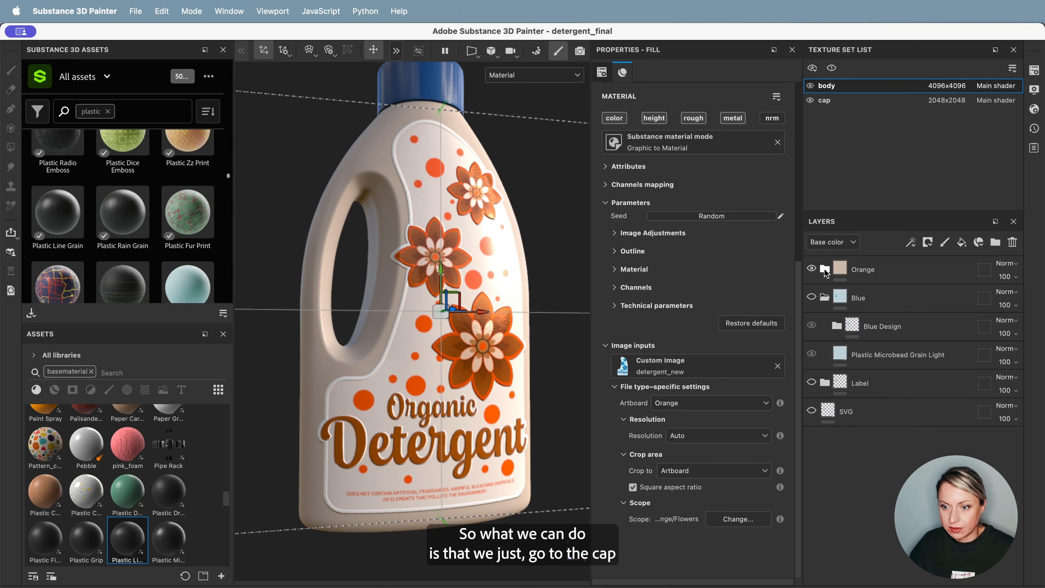
pyautogui.click(840, 101)
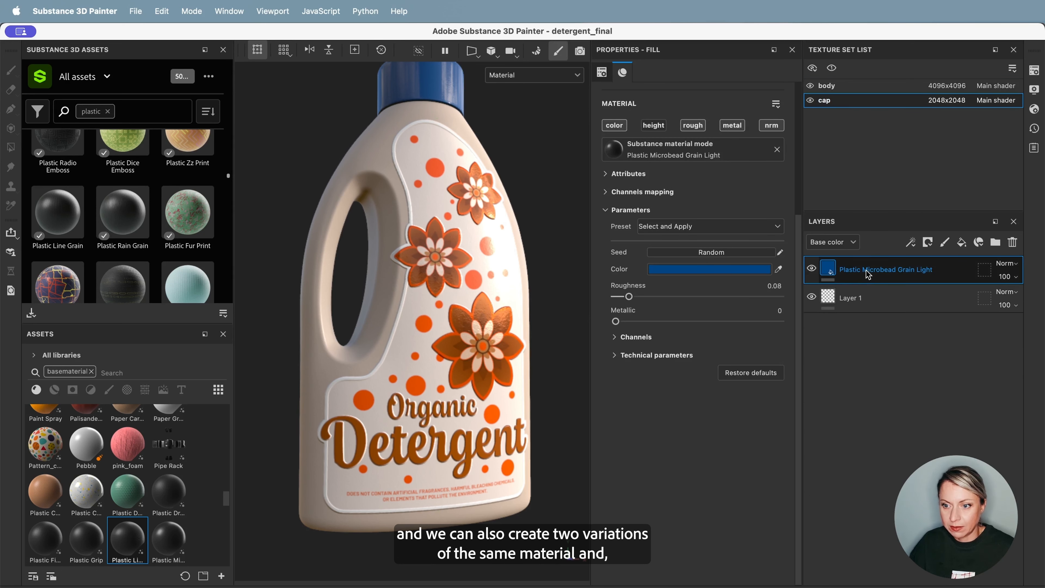
pyautogui.press('super+d')
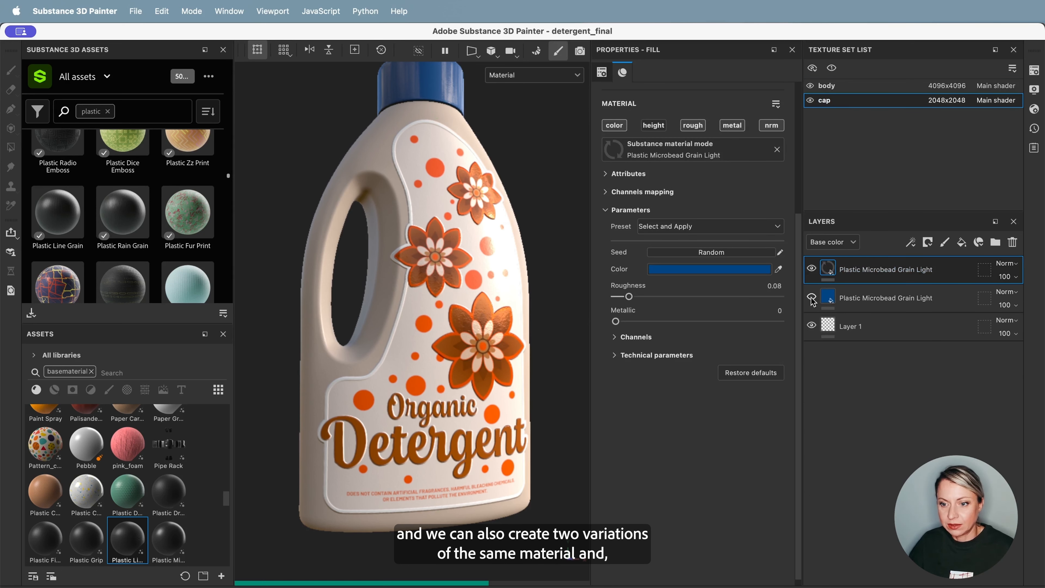
# Step: Recolor the duplicated cap plastic layer with the orange sampled from a dot on the label (F47A55)
pyautogui.click(752, 272)
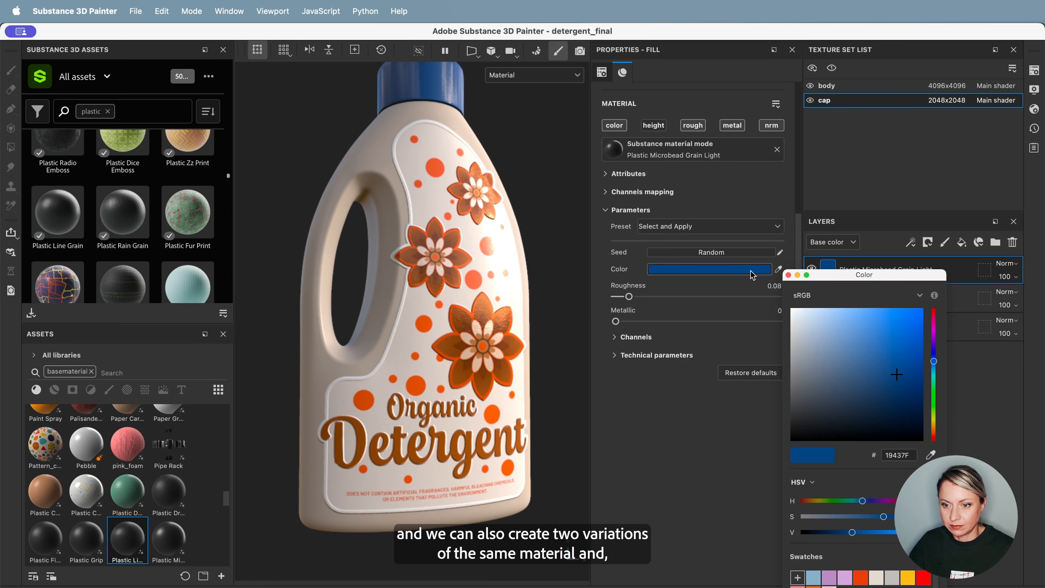
pyautogui.click(778, 269)
pyautogui.click(478, 281)
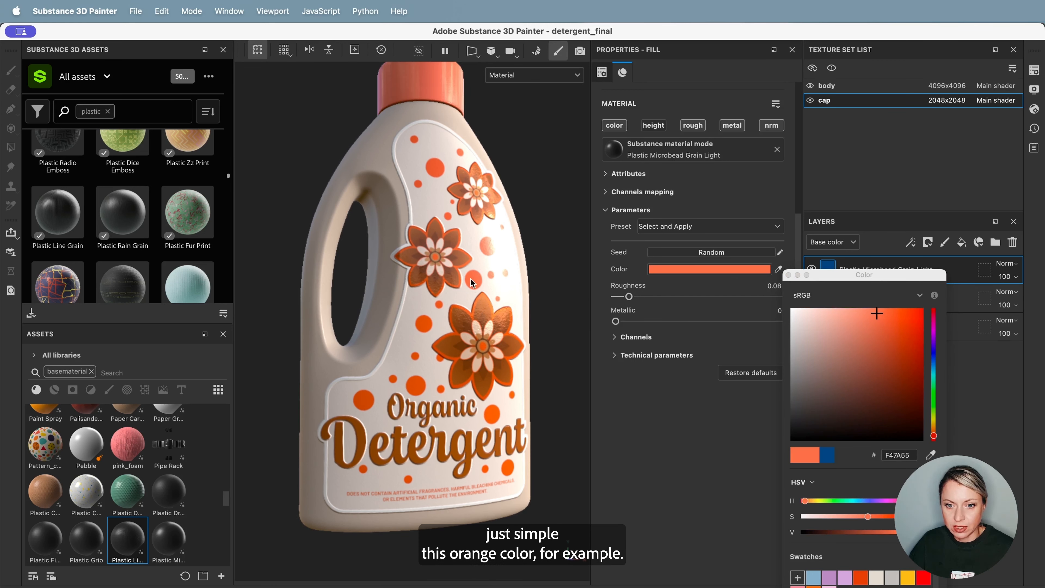
pyautogui.scroll(-3, 374, 395)
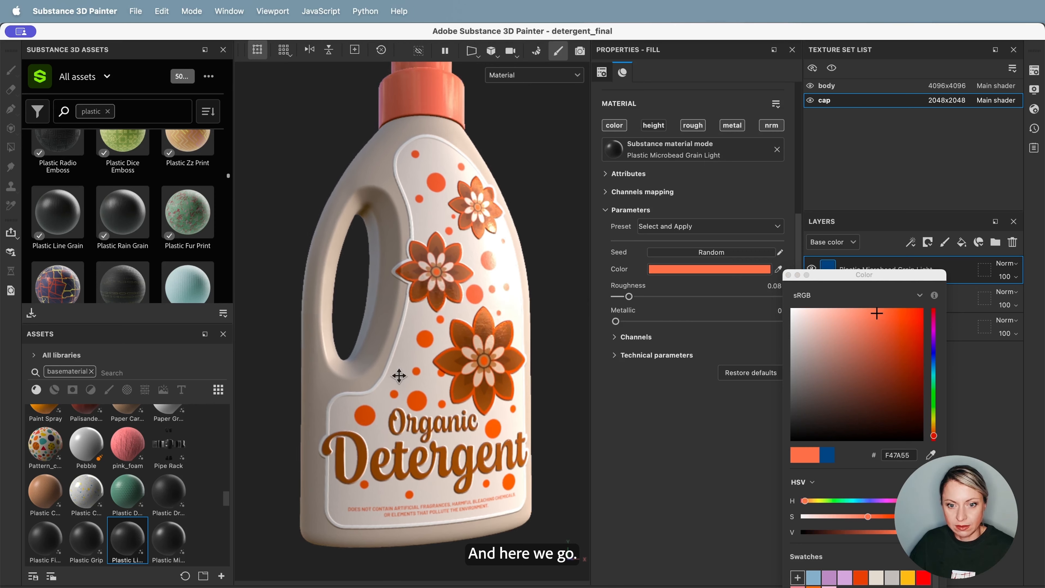
pyautogui.keyDown('alt'); pyautogui.moveTo(408, 367); pyautogui.dragTo(428, 366); pyautogui.keyUp('alt')
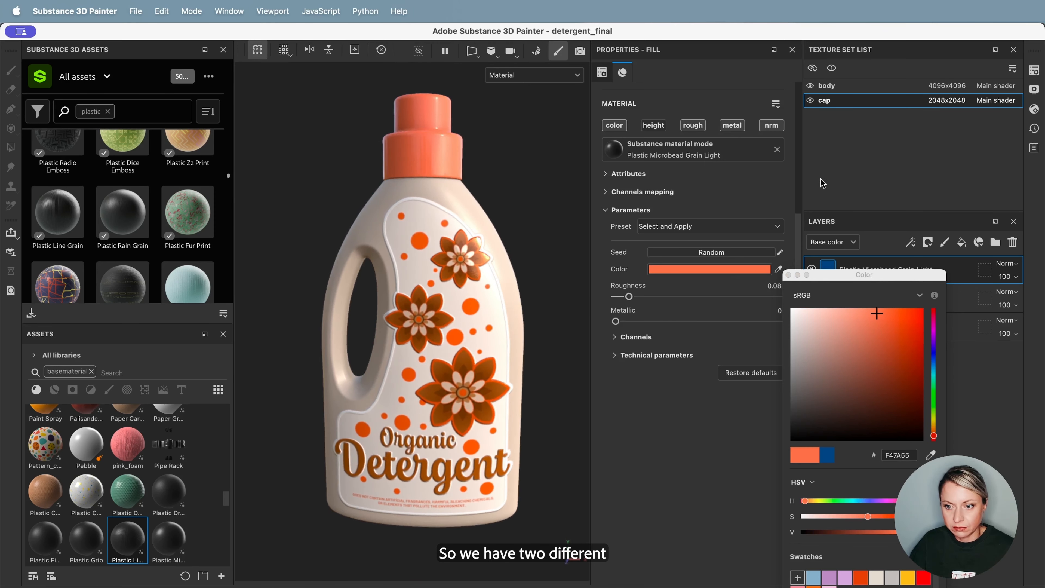
pyautogui.click(787, 275)
pyautogui.keyDown('alt'); pyautogui.moveTo(366, 327); pyautogui.dragTo(440, 313); pyautogui.keyUp('alt')
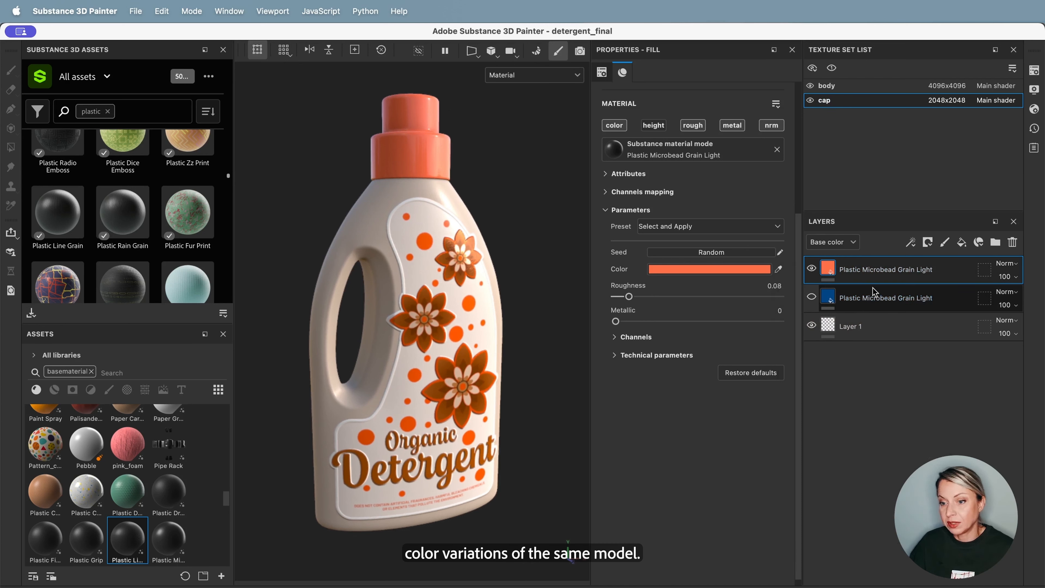
# Step: Send the orange bottle variation to After Effects
pyautogui.click(865, 305)
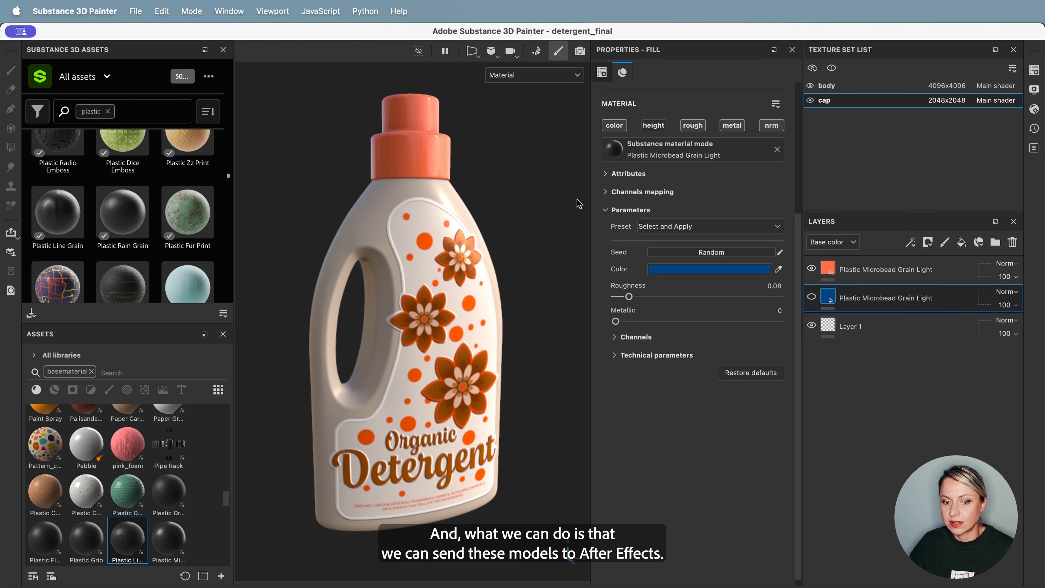
pyautogui.click(130, 10)
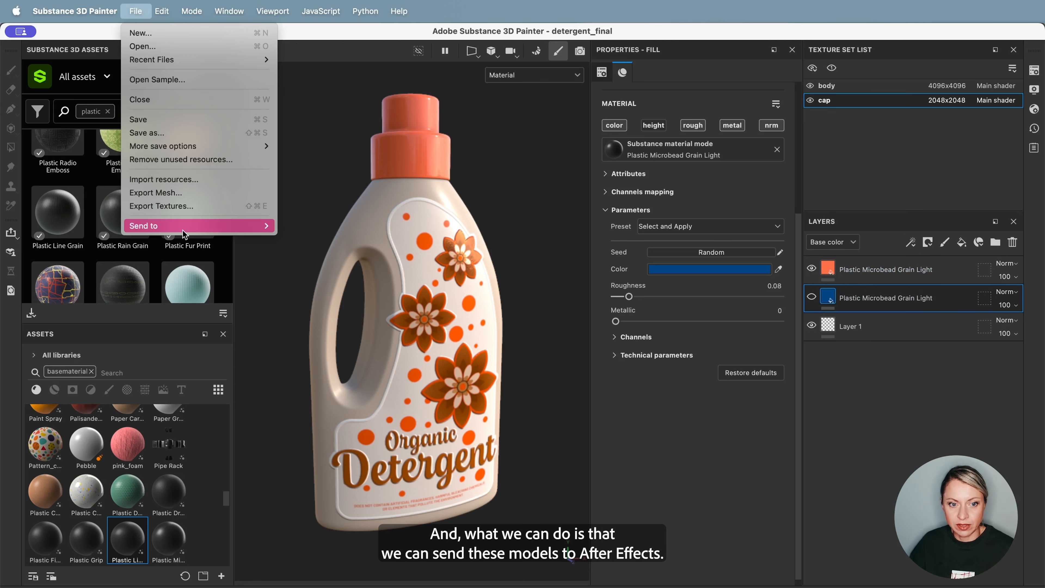
pyautogui.moveTo(185, 230)
pyautogui.moveTo(329, 243)
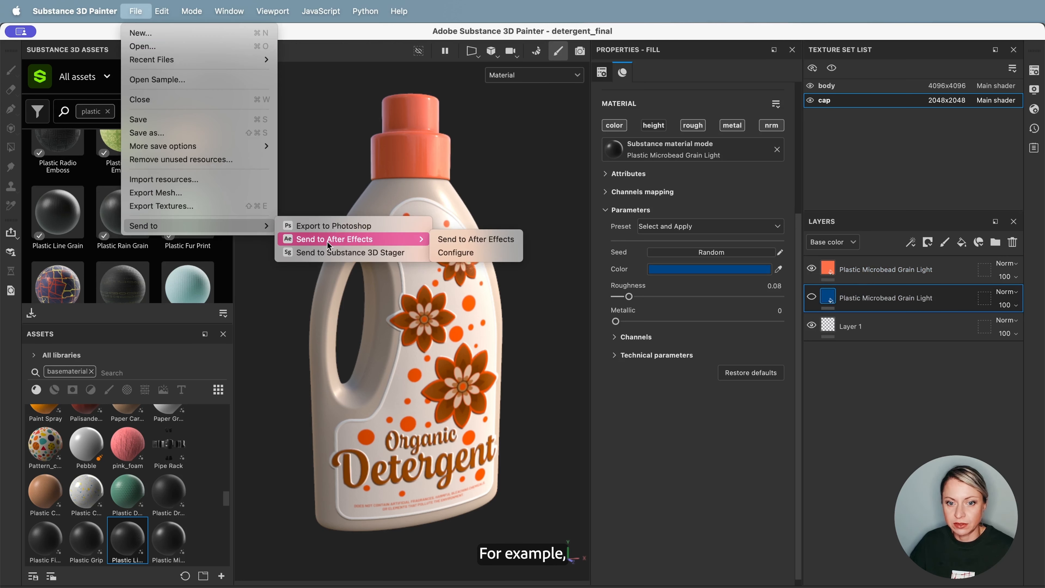
pyautogui.click(503, 242)
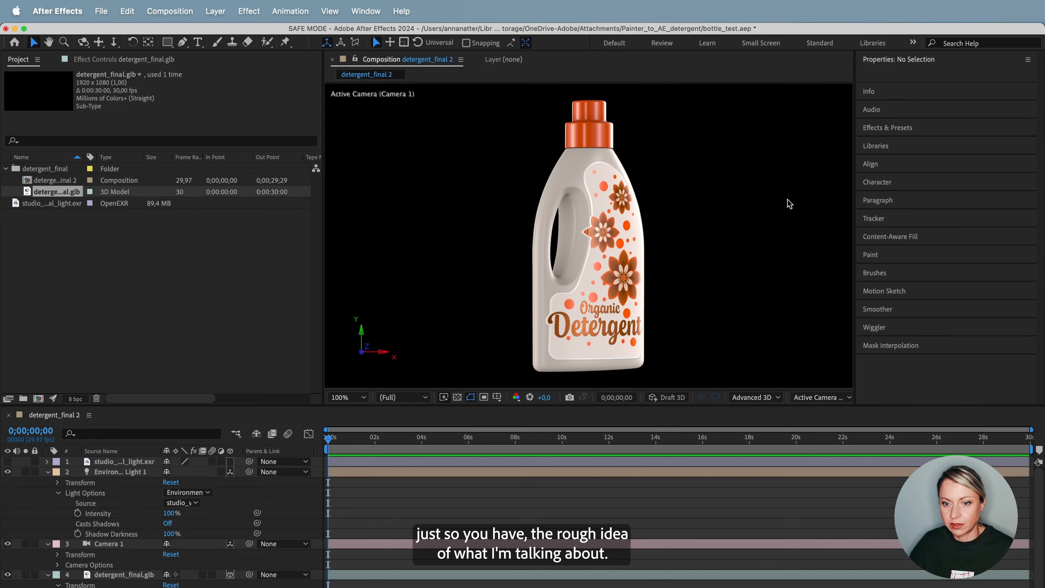
# Step: In After Effects, rotate the detergent_final.glb bottle about its vertical axis to an orientation of about 340°
pyautogui.click(622, 288)
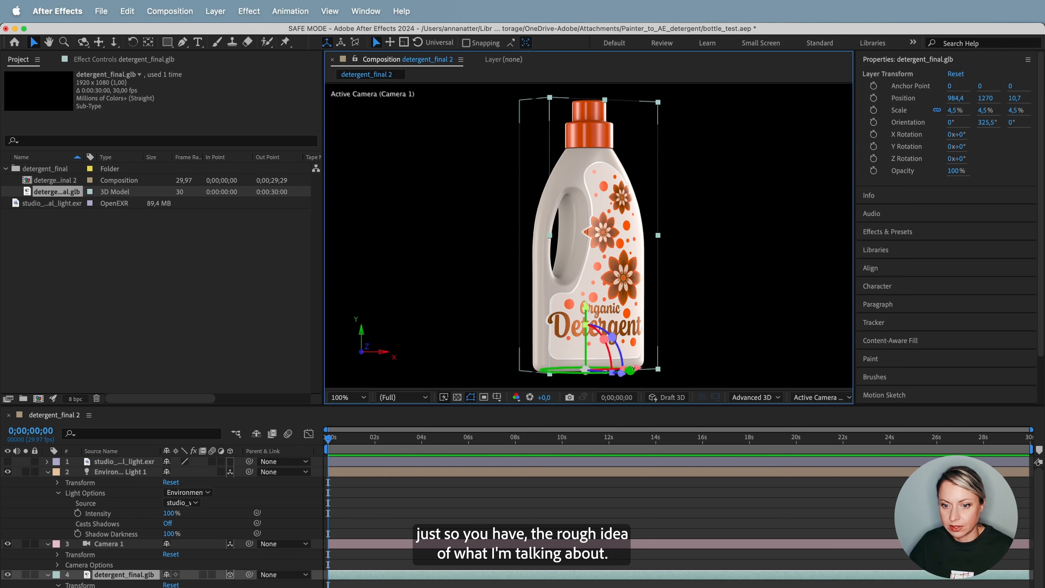
pyautogui.moveTo(634, 373)
pyautogui.mouseDown()
pyautogui.moveTo(595, 374)
pyautogui.moveTo(627, 371)
pyautogui.mouseUp()
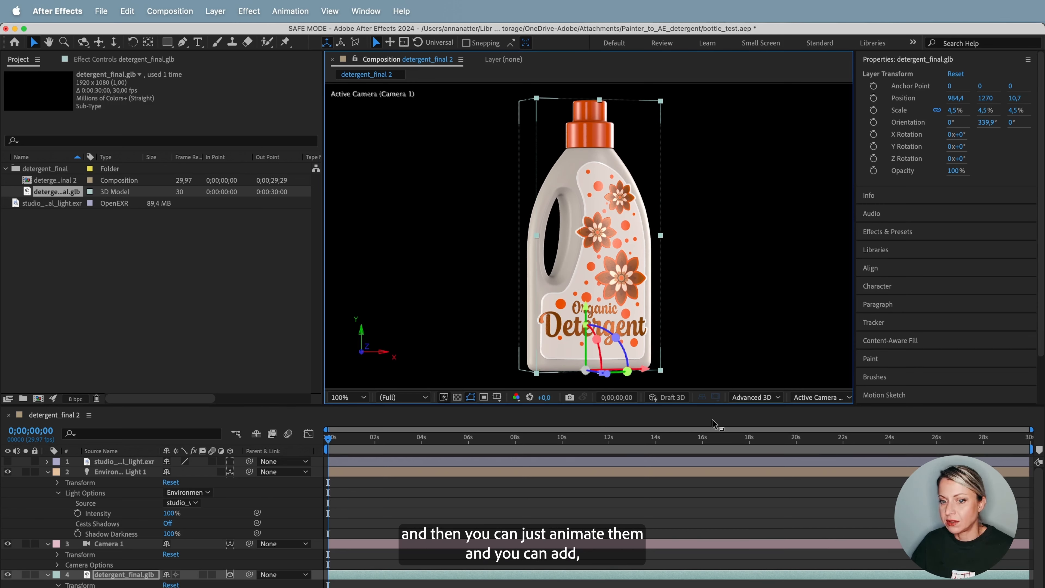
pyautogui.moveTo(627, 372)
pyautogui.mouseDown()
pyautogui.moveTo(614, 372)
pyautogui.moveTo(626, 372)
pyautogui.mouseUp()
# Step: Check the settings of the environment light and HDRI layers, and rotate the bottle model again about its vertical axis
pyautogui.click(132, 472)
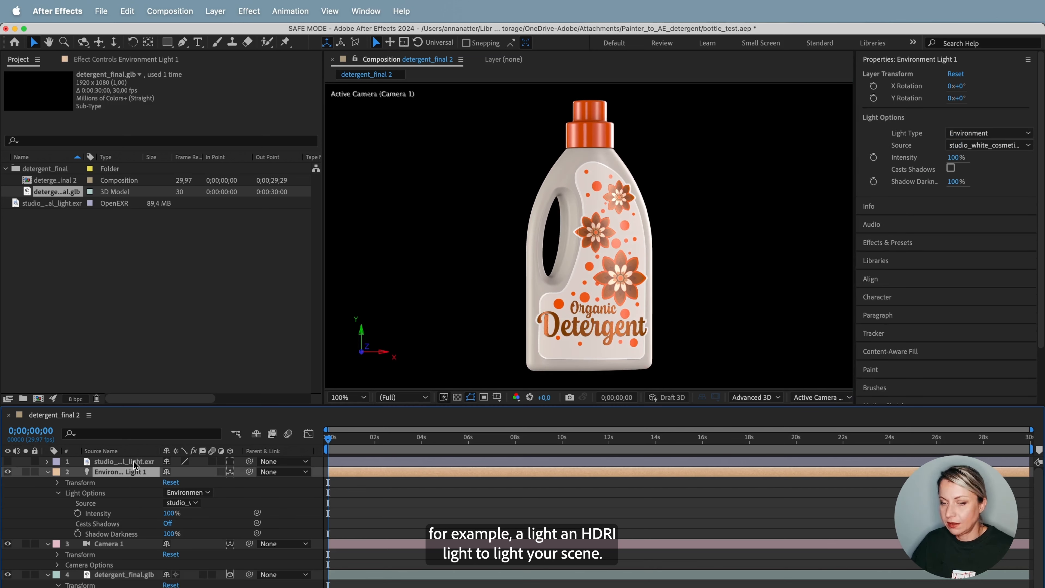
pyautogui.click(135, 463)
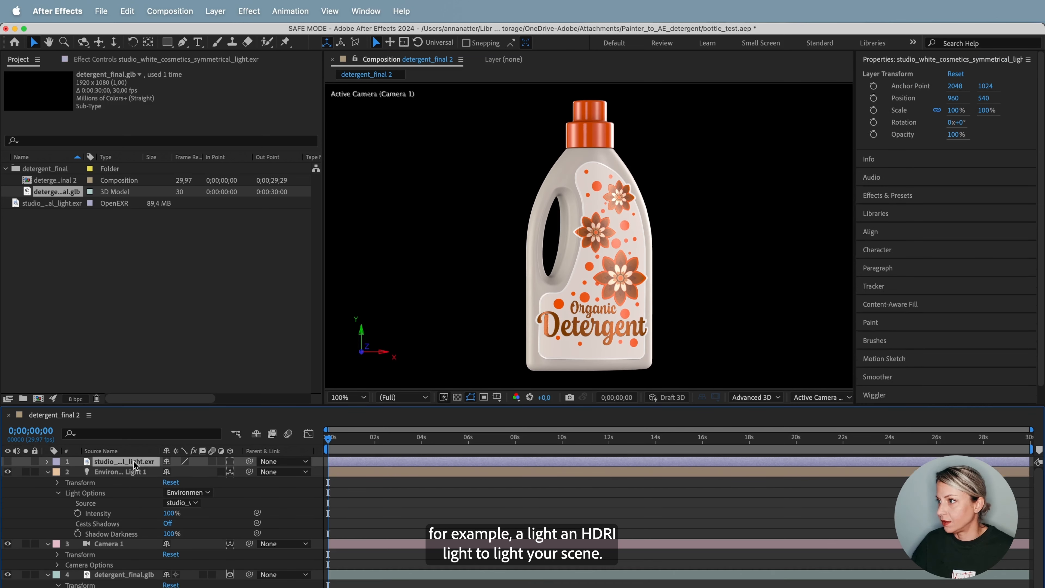
pyautogui.click(620, 349)
pyautogui.moveTo(626, 372)
pyautogui.mouseDown()
pyautogui.moveTo(601, 374)
pyautogui.moveTo(629, 387)
pyautogui.mouseUp()
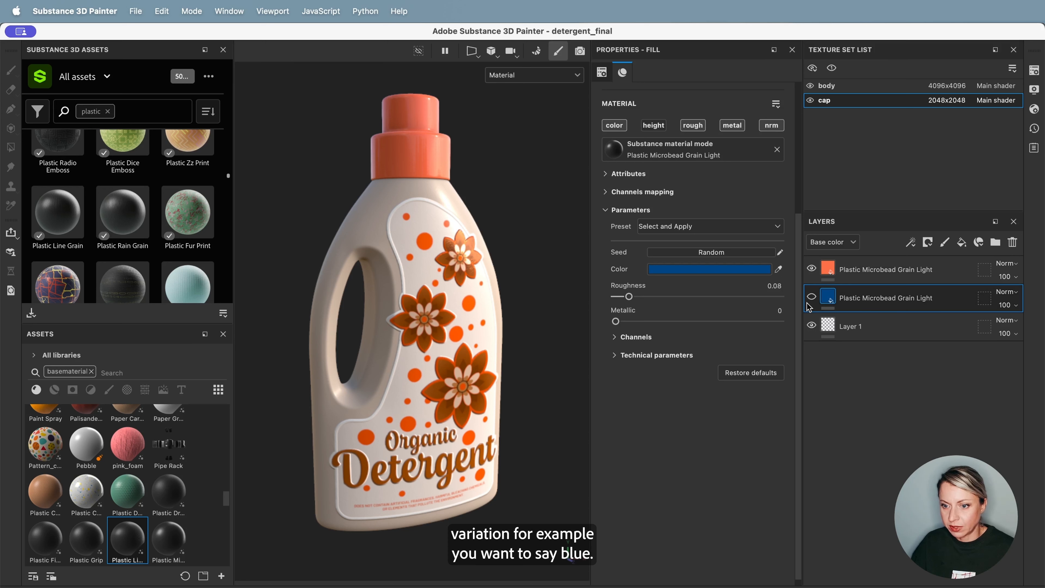
# Step: Back in Substance 3D Painter, switch the cap to its blue plastic layer and the body from the Orange folder to Blue
pyautogui.click(811, 268)
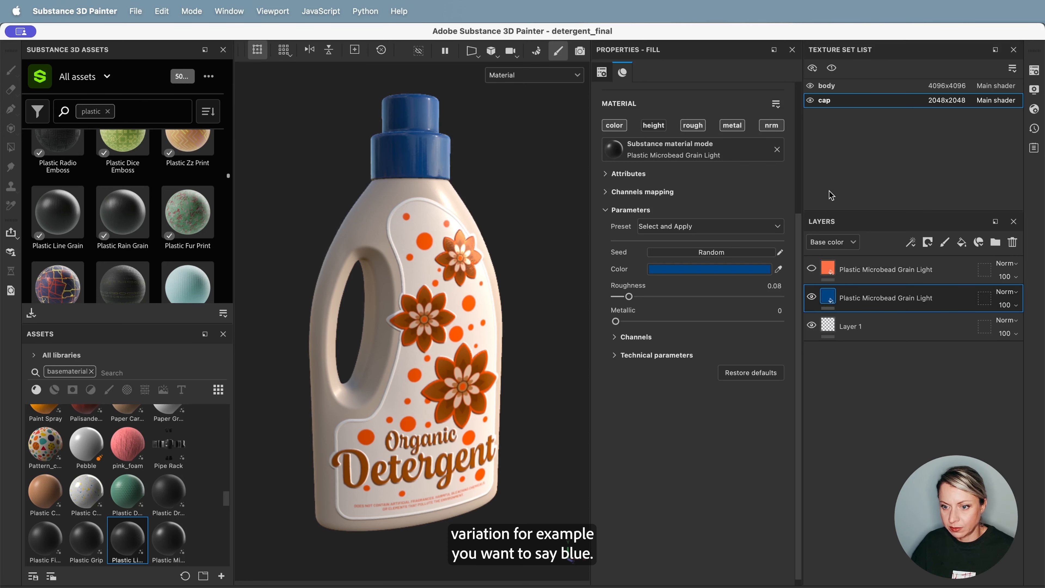
pyautogui.click(844, 87)
pyautogui.click(824, 269)
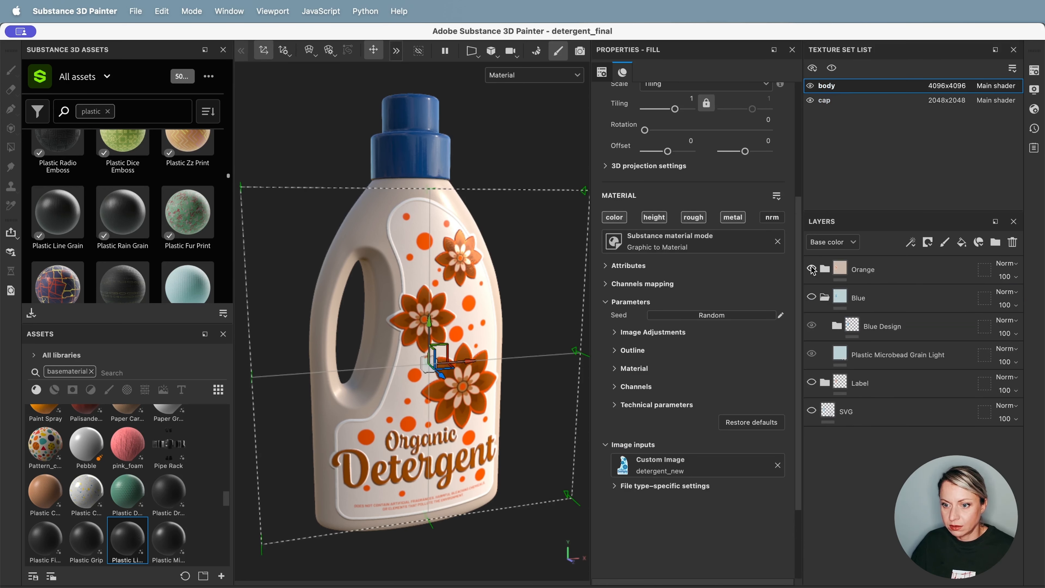
pyautogui.click(812, 268)
pyautogui.click(812, 297)
pyautogui.click(877, 298)
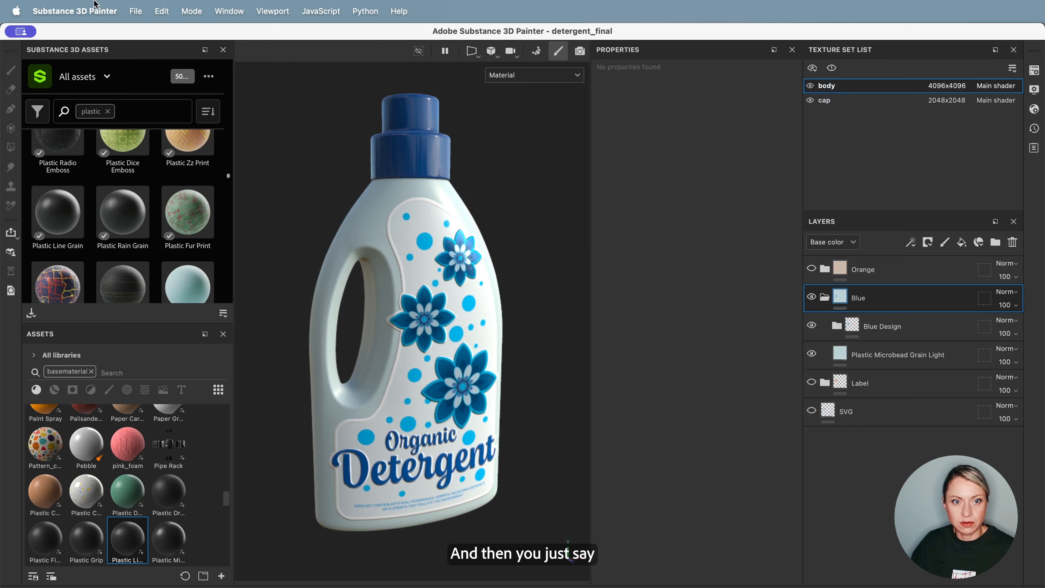
# Step: Send the blue bottle variation to After Effects
pyautogui.click(135, 11)
pyautogui.moveTo(197, 229)
pyautogui.moveTo(395, 239)
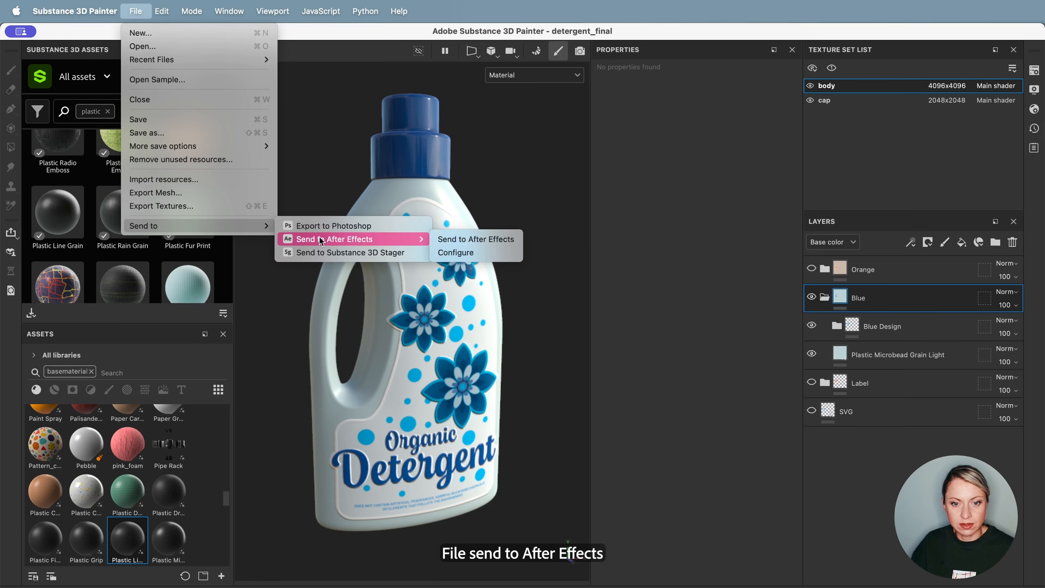
pyautogui.click(477, 238)
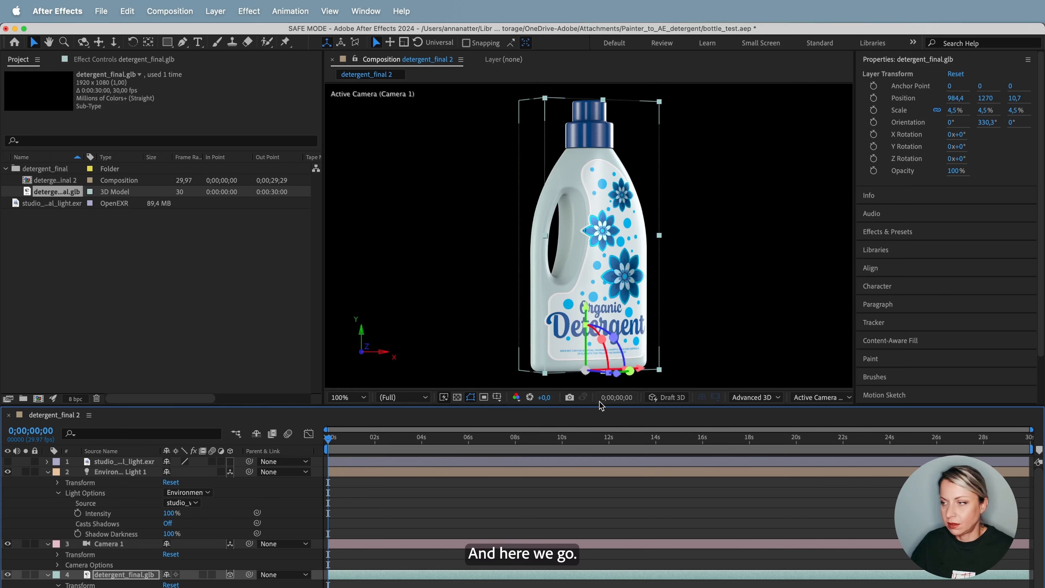
# Step: In After Effects, move the bottle to about X 1004.8, Z 22.3, and collapse the environment light and detergent_final.glb layers
pyautogui.moveTo(638, 374); pyautogui.dragTo(650, 357)
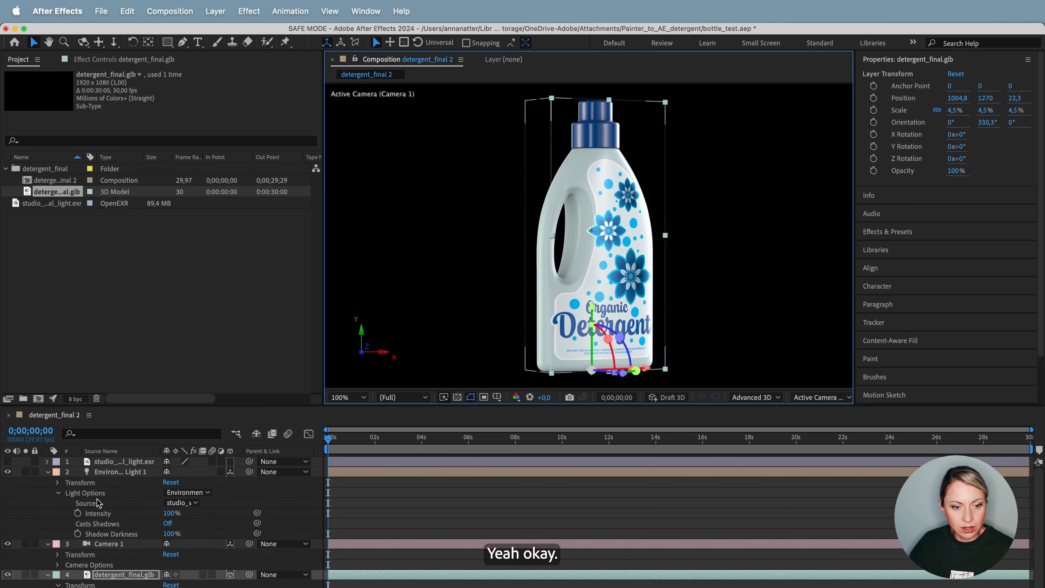
pyautogui.click(48, 471)
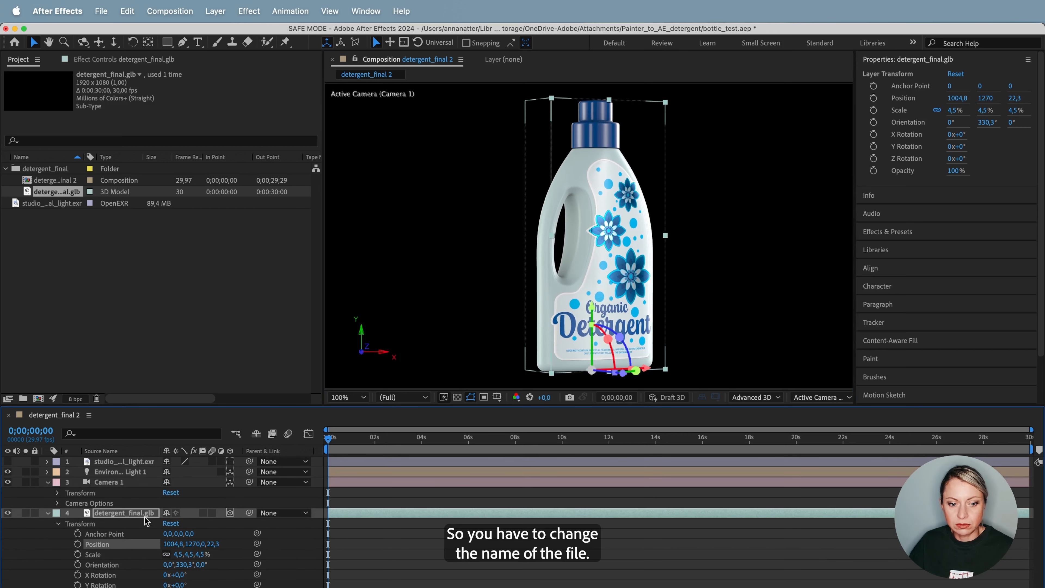
pyautogui.click(48, 513)
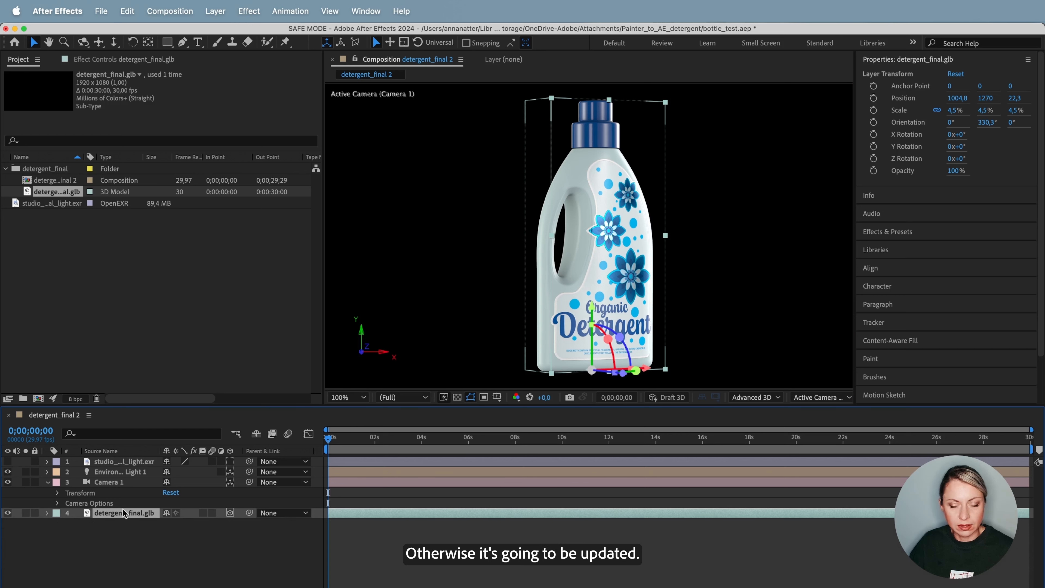
# Step: Rotate the bottle about its vertical axis to an orientation of about 343.5°, checking the label's metallic details up close
pyautogui.moveTo(635, 370)
pyautogui.mouseDown()
pyautogui.moveTo(659, 373)
pyautogui.moveTo(635, 371)
pyautogui.mouseUp()
pyautogui.scroll(1, 626, 263)
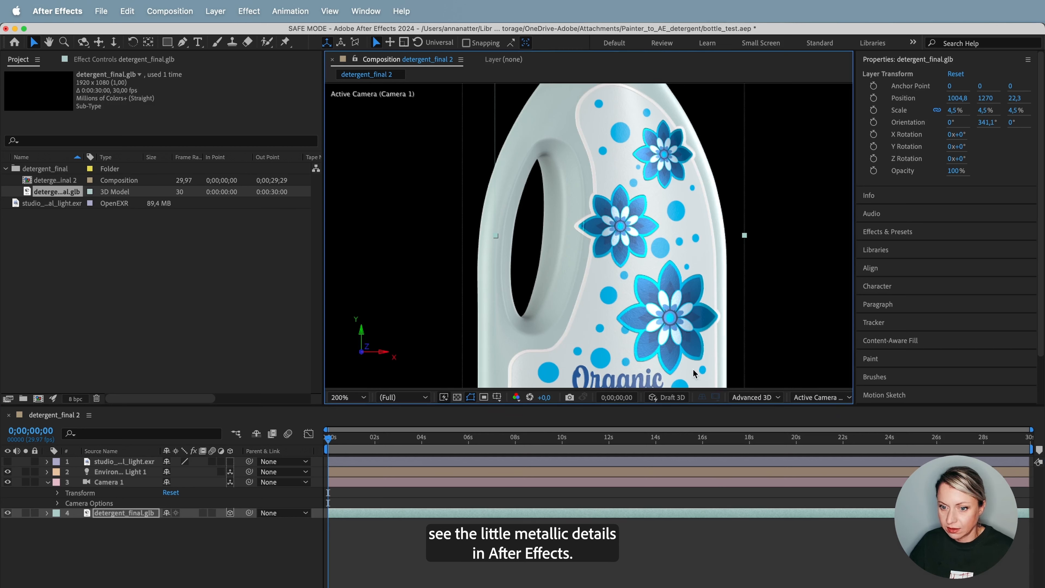
pyautogui.scroll(-1, 667, 284)
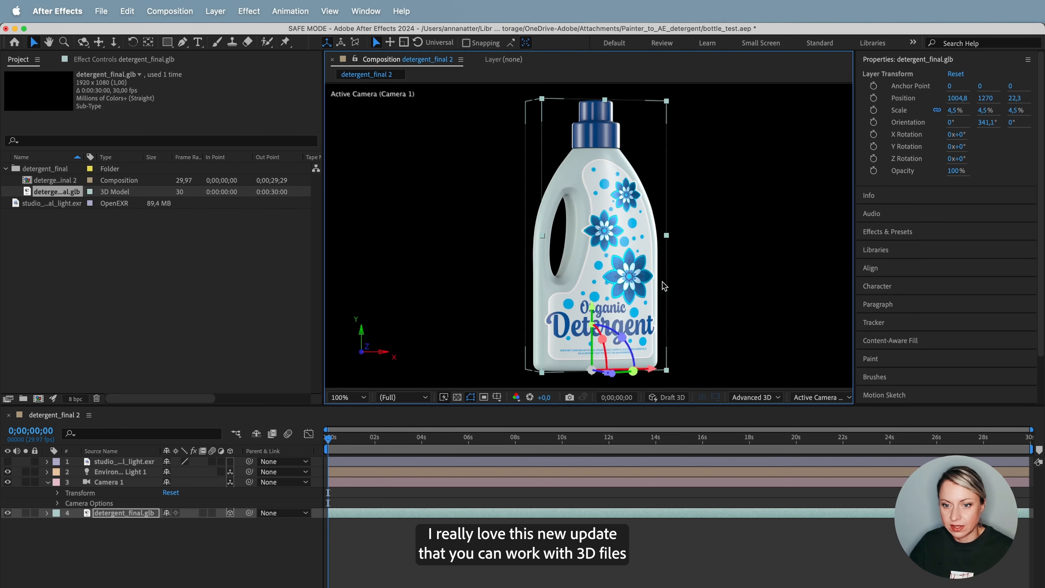
pyautogui.moveTo(633, 370)
pyautogui.mouseDown()
pyautogui.moveTo(588, 372)
pyautogui.moveTo(633, 371)
pyautogui.mouseUp()
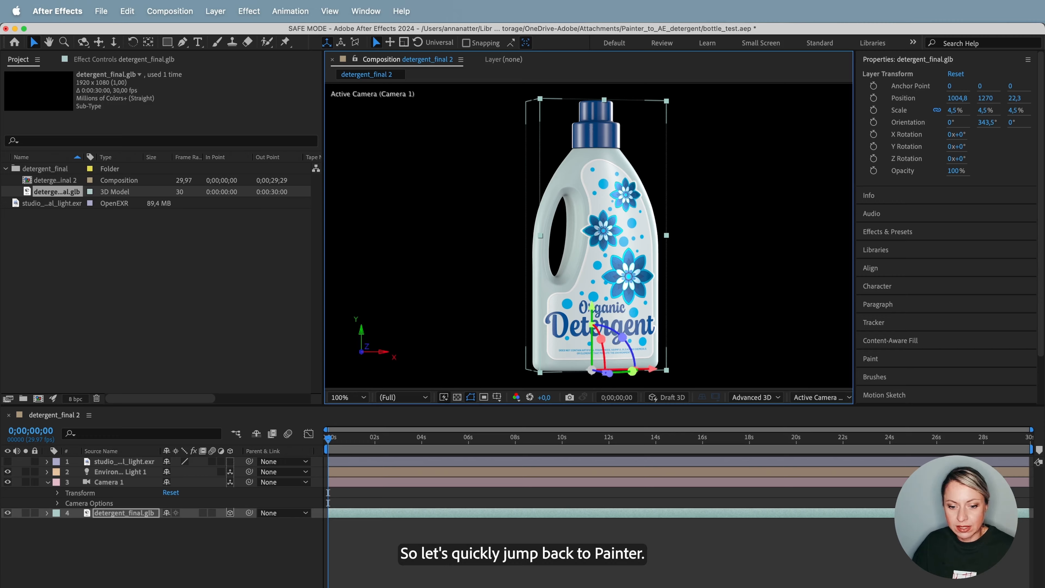
# Step: Back in Substance 3D Painter, review the project's outdated resources in the Resources Updater and close it
pyautogui.press('super+Tab')
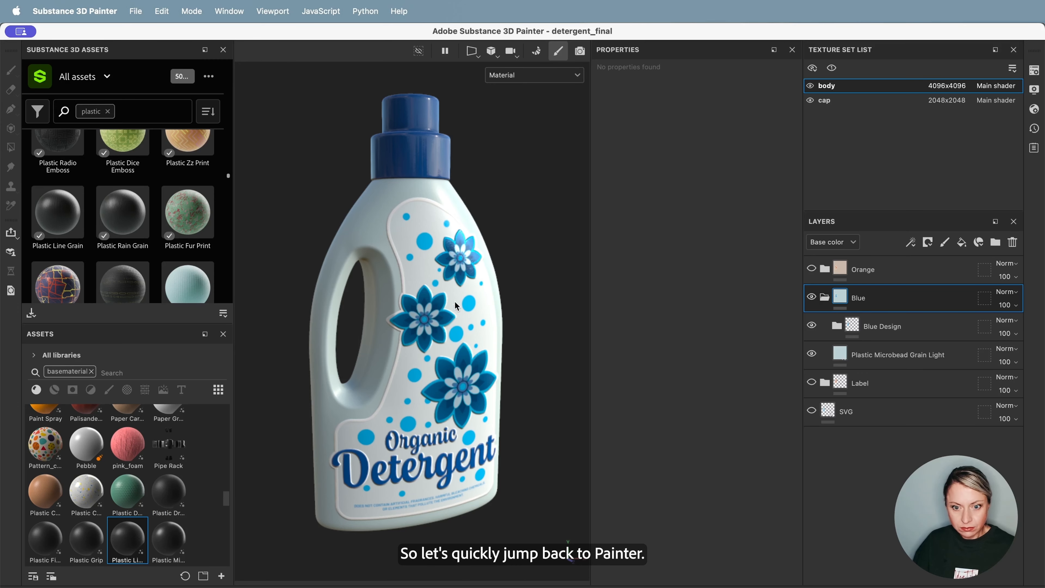
pyautogui.moveTo(456, 305)
pyautogui.keyDown('alt'); pyautogui.mouseDown()
pyautogui.moveTo(454, 251)
pyautogui.moveTo(467, 226)
pyautogui.moveTo(435, 208)
pyautogui.moveTo(429, 262)
pyautogui.moveTo(447, 262)
pyautogui.mouseUp(); pyautogui.keyUp('alt')
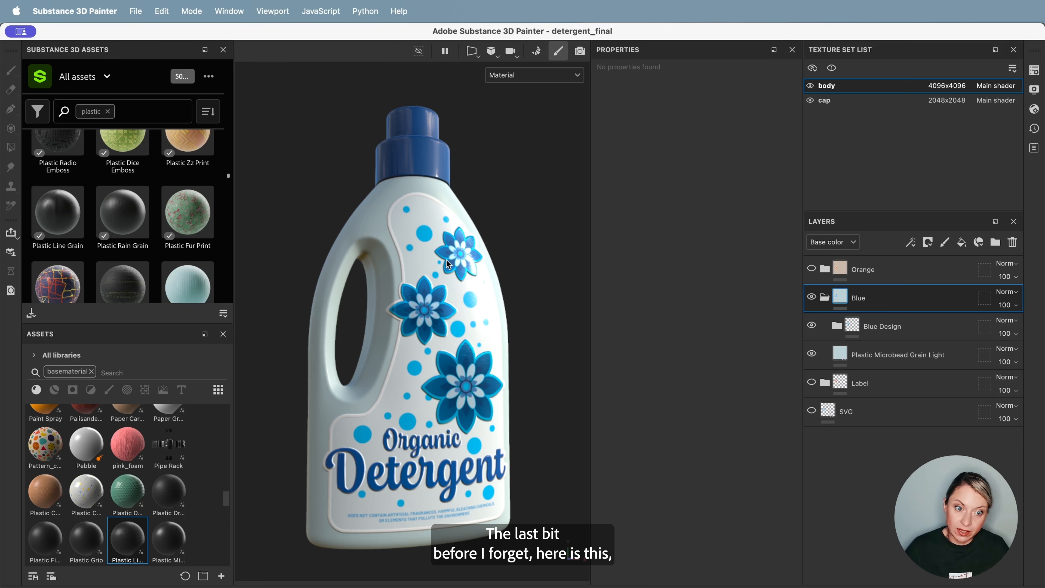
pyautogui.click(11, 291)
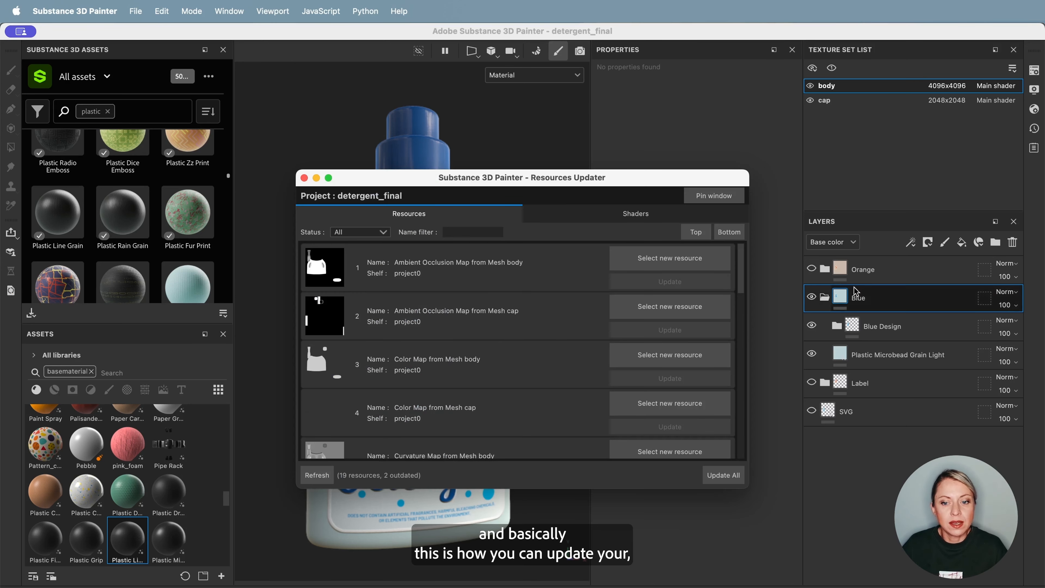
pyautogui.scroll(-5, 537, 370)
pyautogui.scroll(-5, 539, 374)
pyautogui.scroll(5, 537, 374)
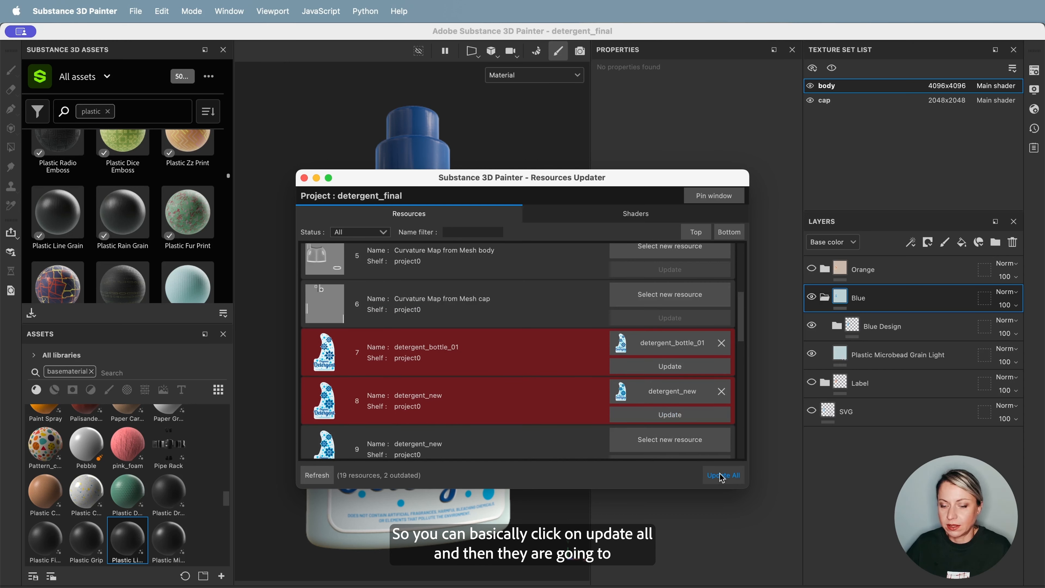
pyautogui.click(304, 178)
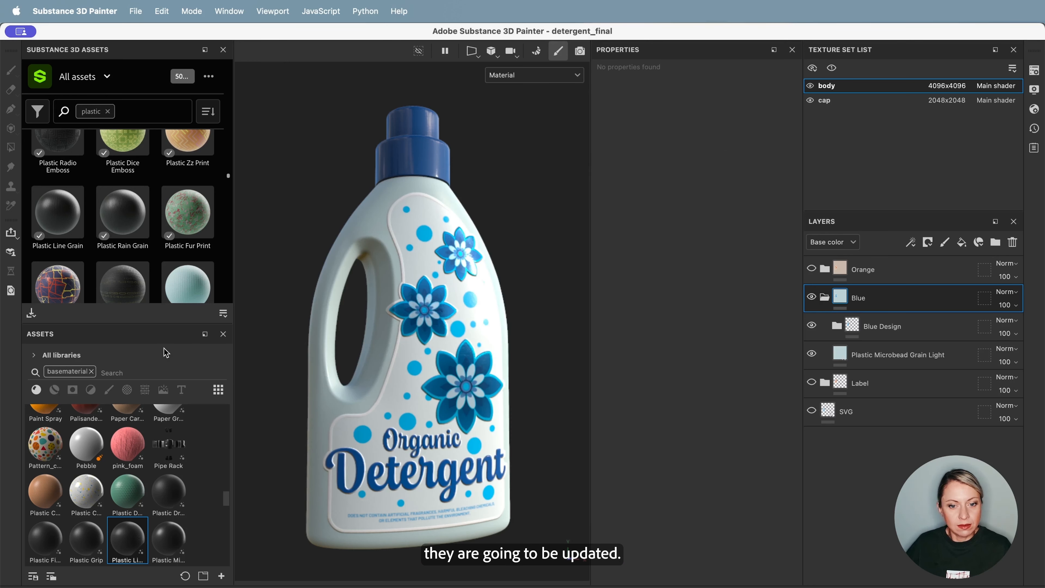